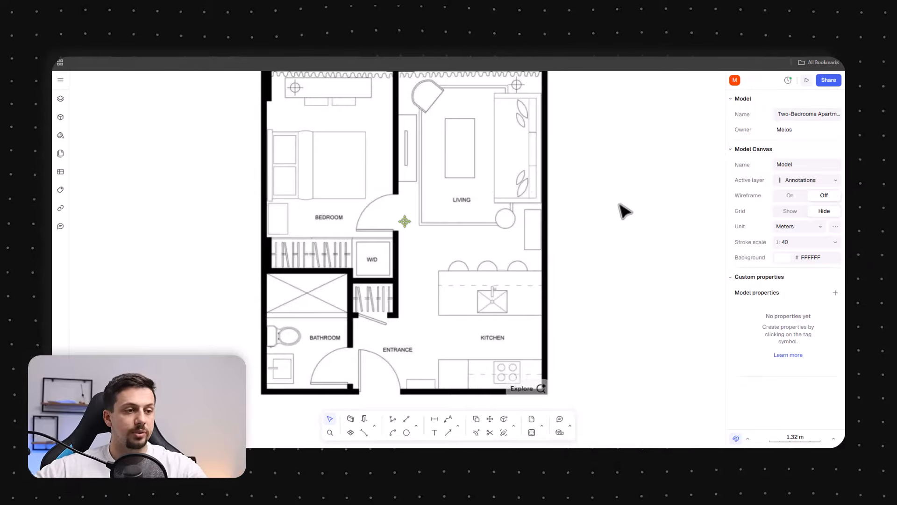
pyautogui.moveTo(604, 186); pyautogui.dragTo(607, 199, button='middle')
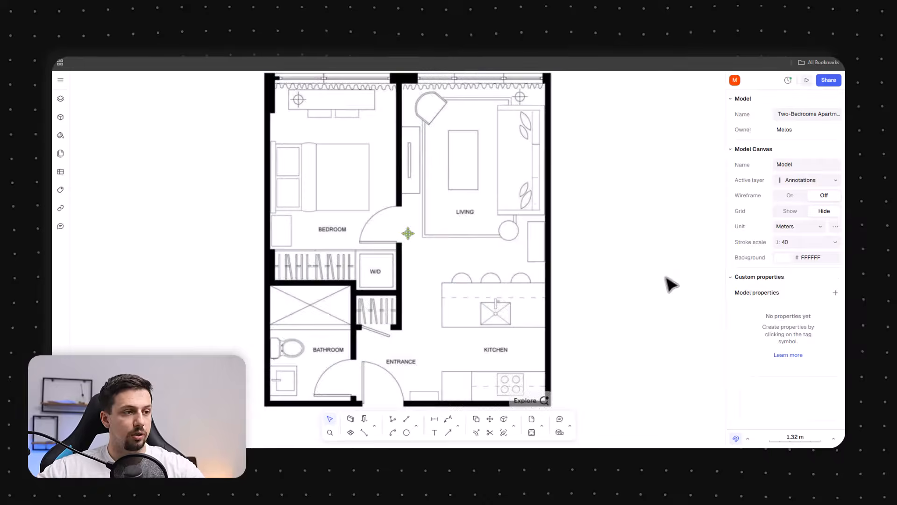
pyautogui.click(349, 421)
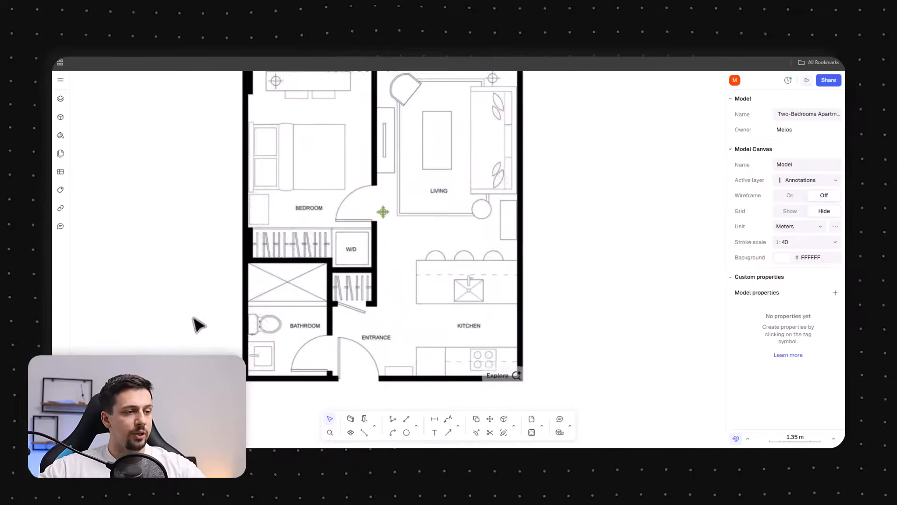
pyautogui.moveTo(539, 153); pyautogui.dragTo(549, 199, button='middle')
pyautogui.scroll(-3, 501, 275)
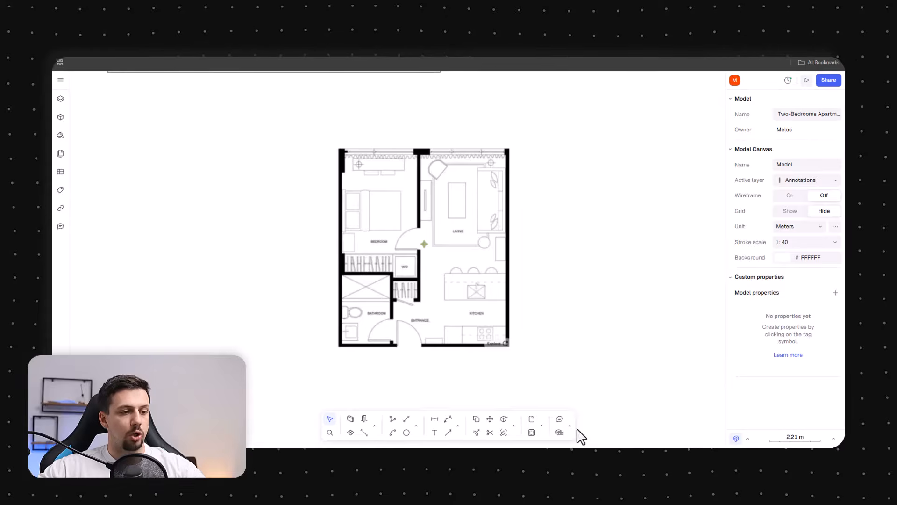
pyautogui.click(533, 419)
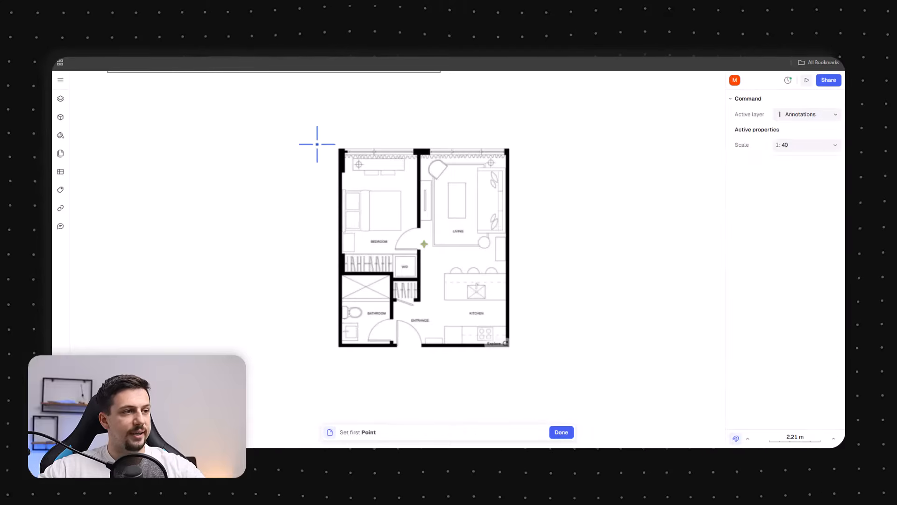
pyautogui.click(285, 116)
pyautogui.click(583, 401)
# Draw a rectangle about 11.85 × 12.27 m enclosing the whole floor plan image
pyautogui.click(417, 425)
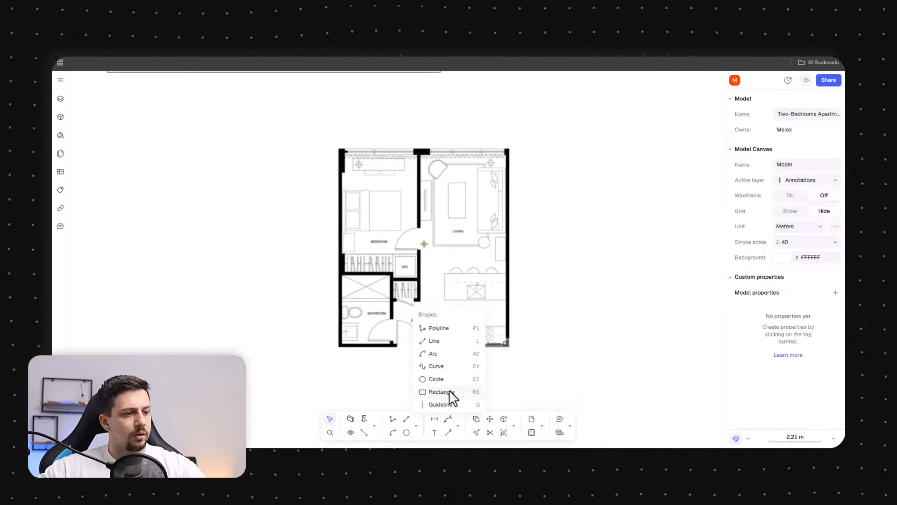
pyautogui.click(450, 399)
pyautogui.click(281, 99)
pyautogui.click(561, 388)
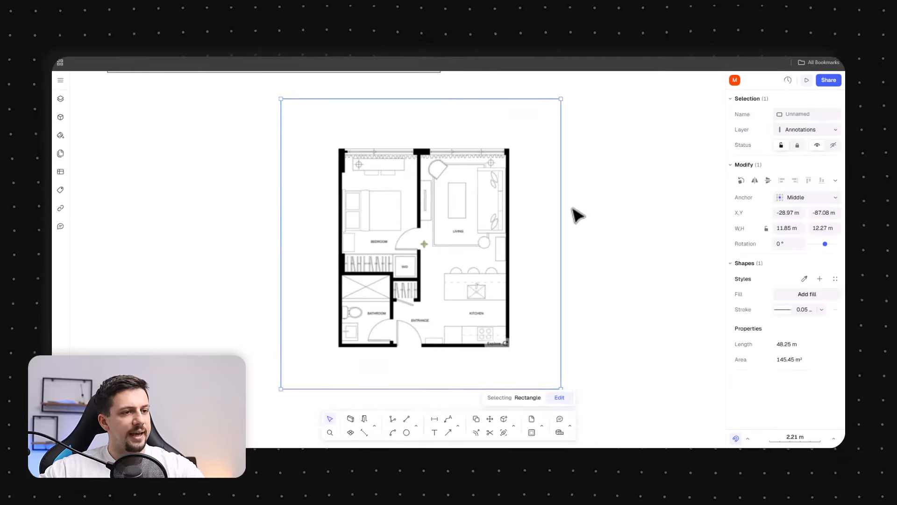
# Give the rectangle a solid 343434 fill and send it to the back of the layer
pyautogui.click(802, 296)
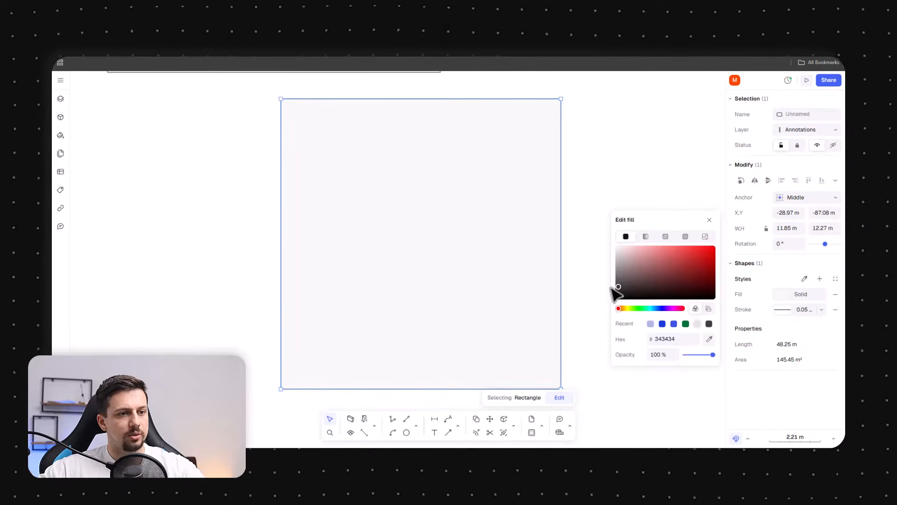
pyautogui.rightClick(503, 300)
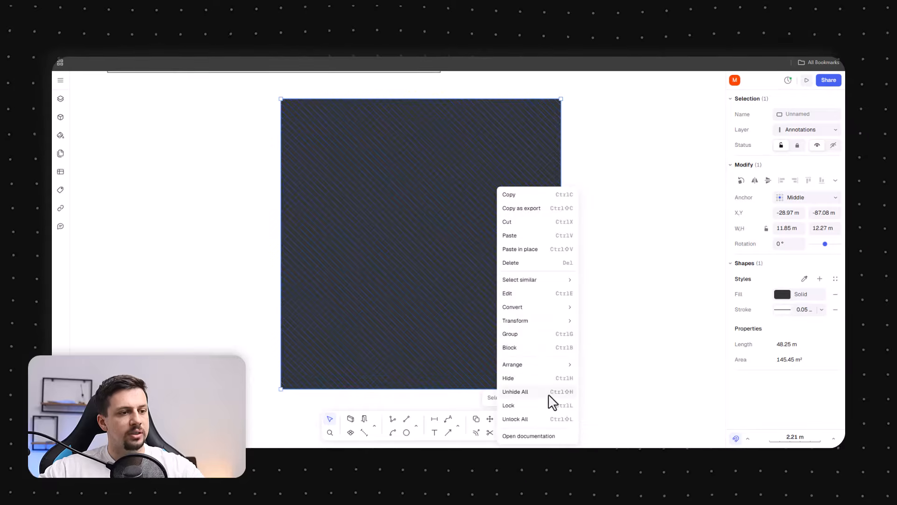
pyautogui.moveTo(557, 366)
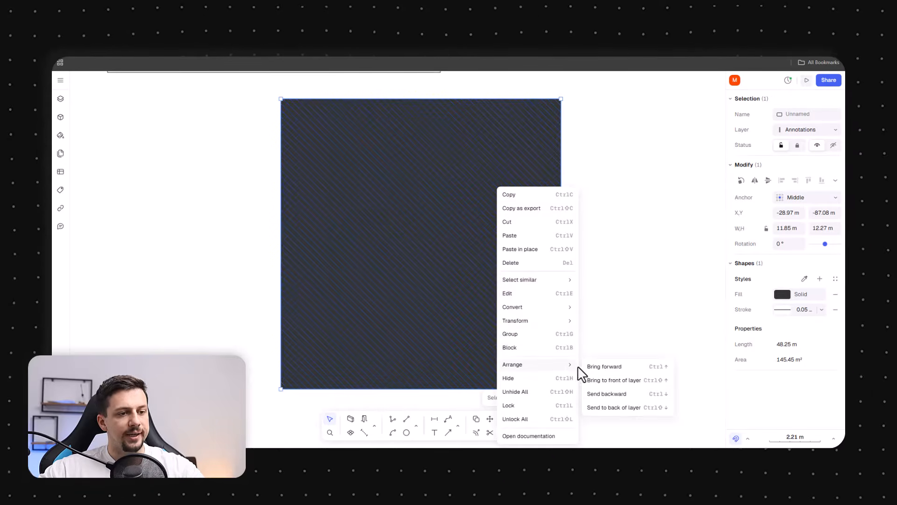
pyautogui.click(650, 408)
# Lower the floor plan image's fill opacity to 17%
pyautogui.click(778, 344)
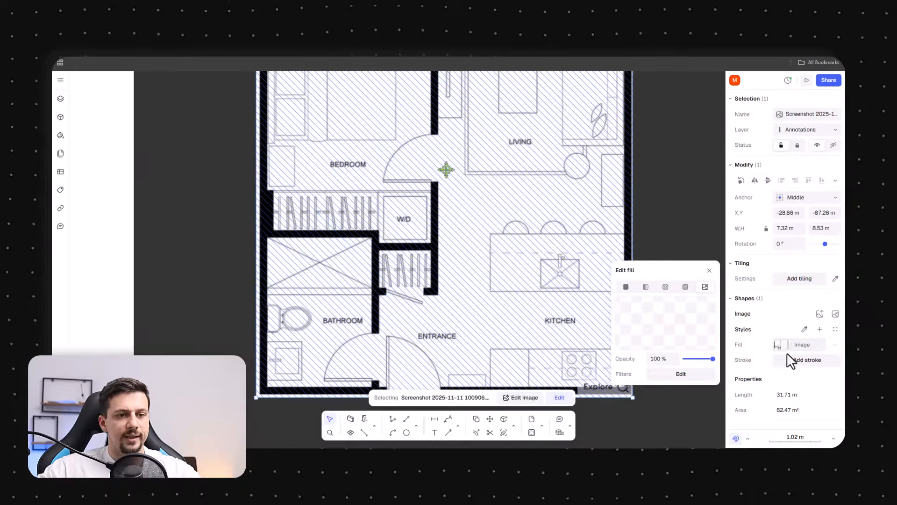
pyautogui.moveTo(691, 359); pyautogui.dragTo(688, 359)
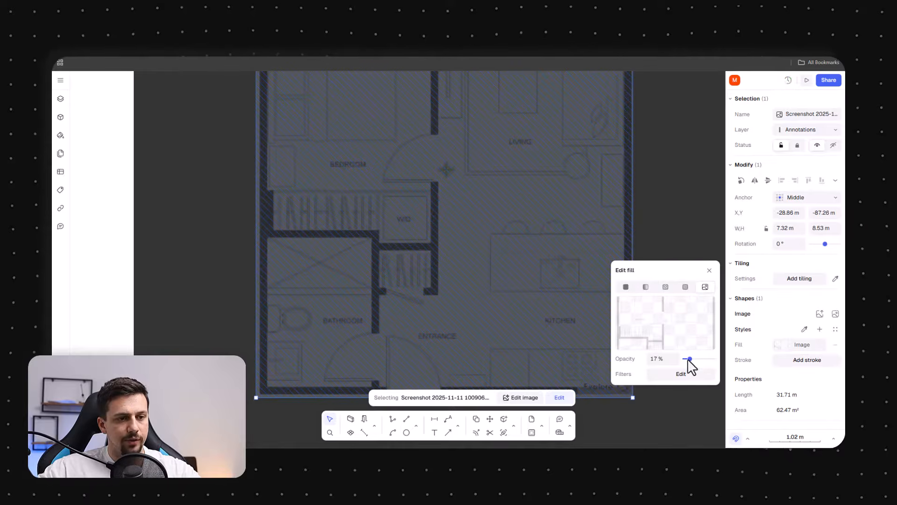
pyautogui.click(690, 401)
# Draw the exterior walls as a closed loop tracing the plan's outer boundary corners
pyautogui.scroll(-3, 440, 269)
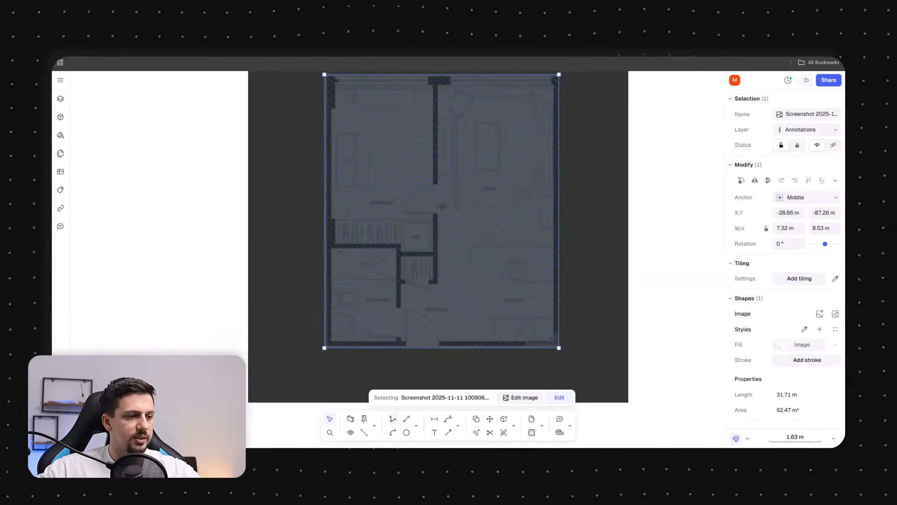
pyautogui.click(352, 420)
pyautogui.scroll(3, 337, 340)
pyautogui.scroll(5, 335, 340)
pyautogui.click(350, 326)
pyautogui.scroll(-5, 350, 327)
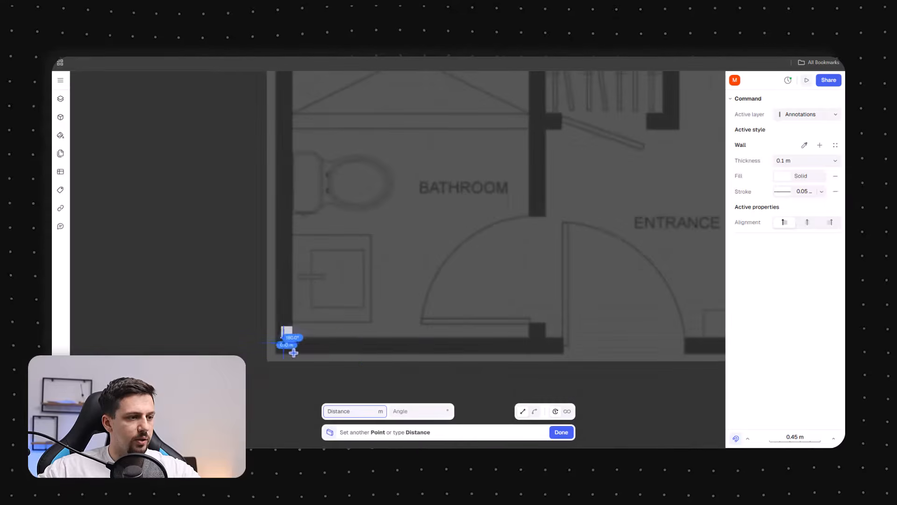
pyautogui.scroll(-3, 665, 354)
pyautogui.scroll(-3, 368, 351)
pyautogui.scroll(4, 368, 351)
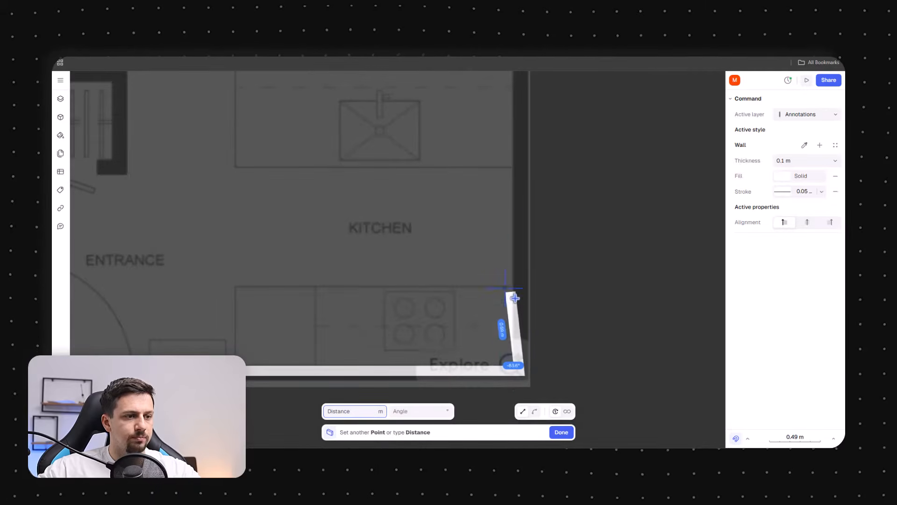
pyautogui.scroll(-3, 514, 285)
pyautogui.scroll(4, 522, 140)
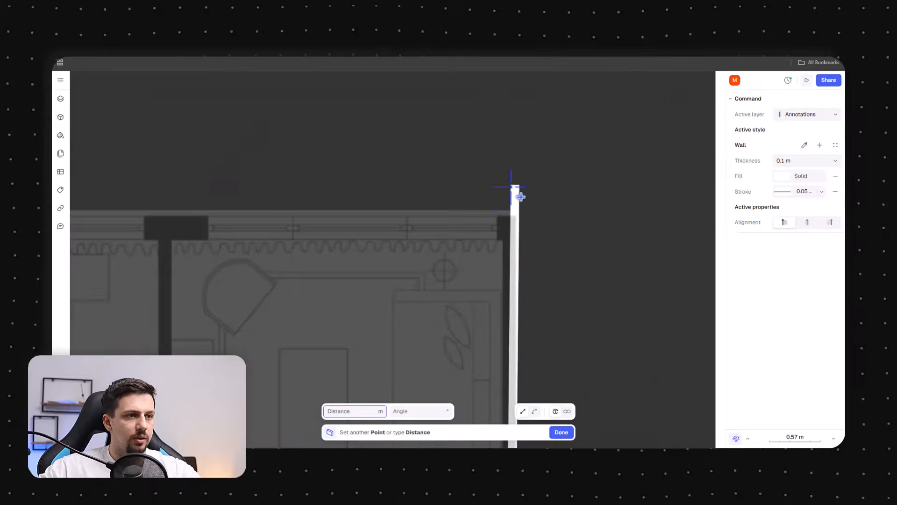
pyautogui.scroll(-4, 625, 196)
pyautogui.click(625, 199)
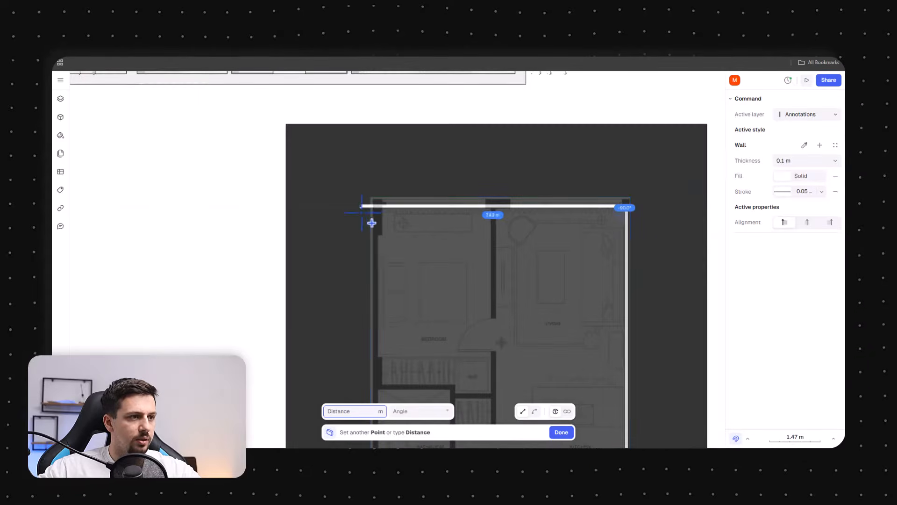
pyautogui.scroll(4, 355, 223)
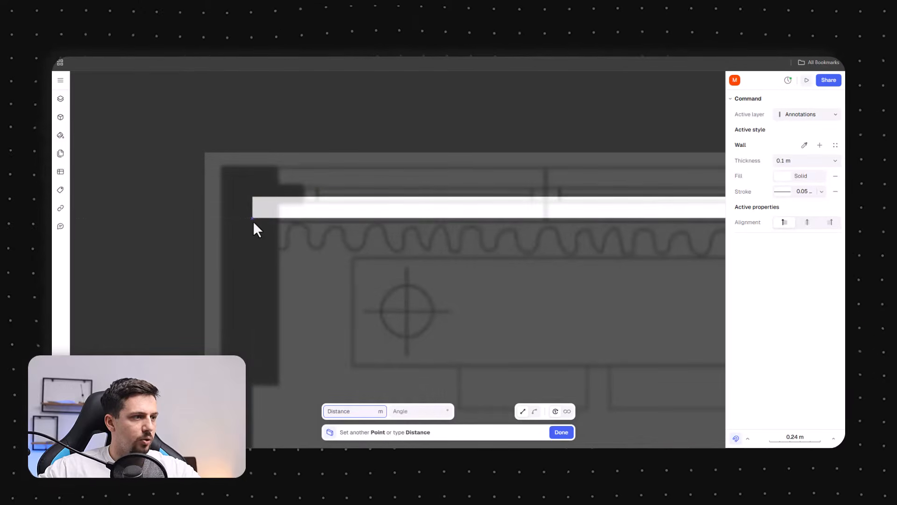
pyautogui.click(253, 219)
pyautogui.scroll(-6, 253, 220)
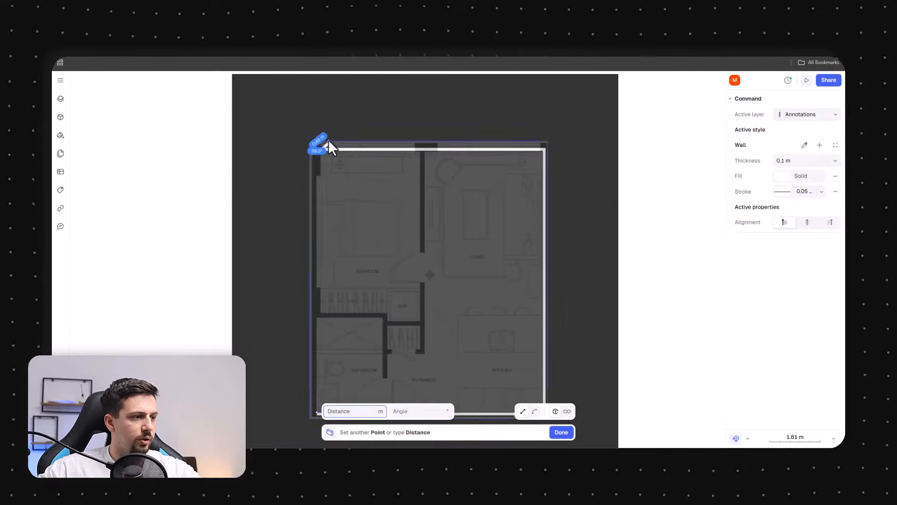
pyautogui.click(328, 423)
# Set the thickness of the four exterior walls to 0.2 m
pyautogui.click(809, 294)
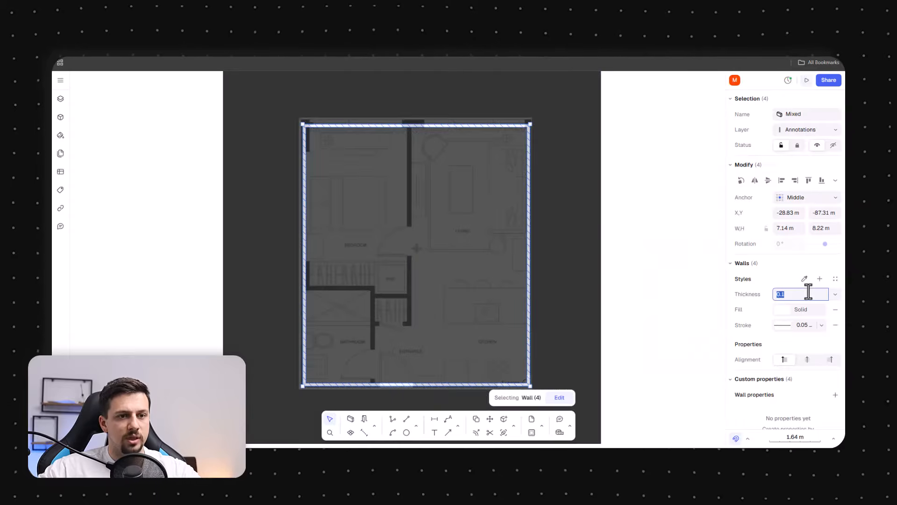
pyautogui.write('0.2')
pyautogui.press('Return')
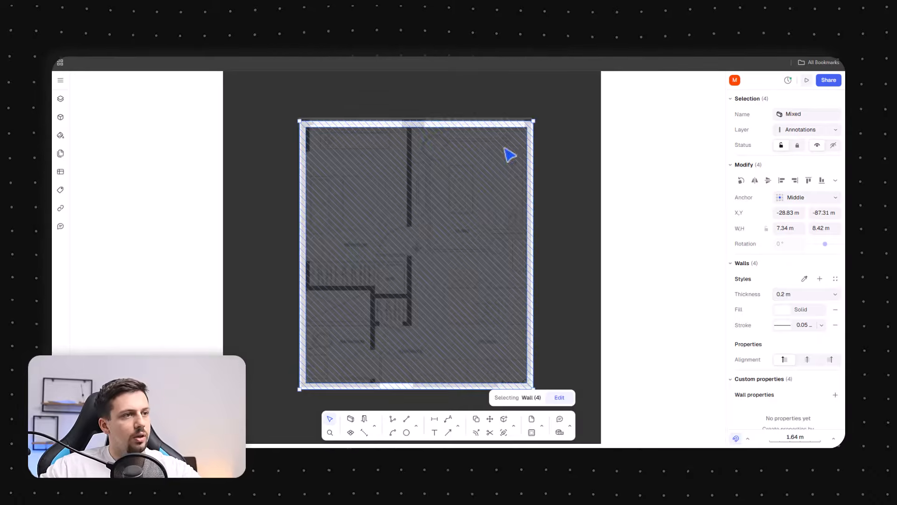
# Draw an interior wall from the left exterior wall across and down to the bottom wall, enclosing the bathroom
pyautogui.click(649, 244)
pyautogui.scroll(3, 332, 297)
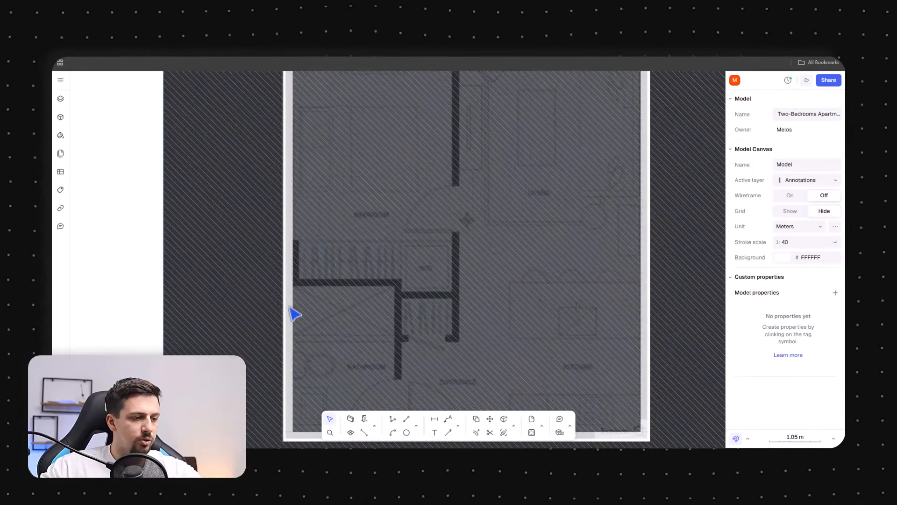
pyautogui.click(351, 418)
pyautogui.scroll(3, 306, 270)
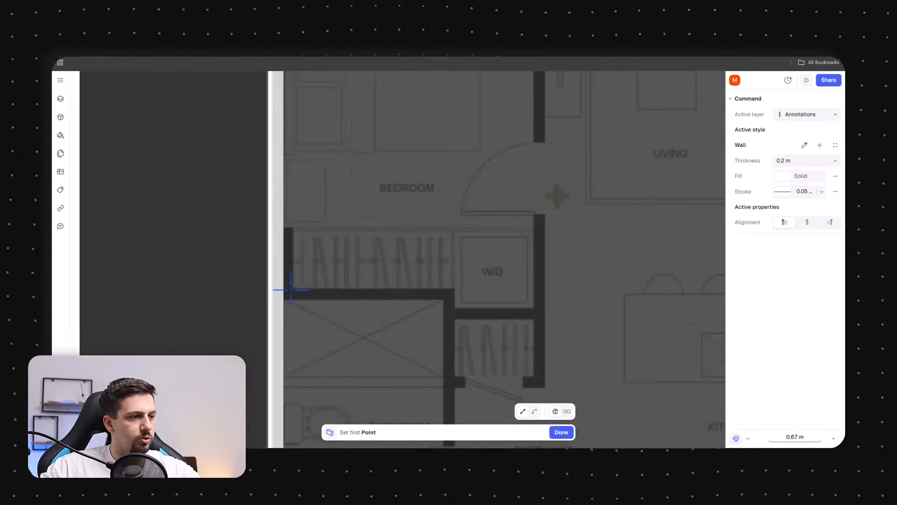
pyautogui.scroll(5, 291, 290)
pyautogui.click(275, 288)
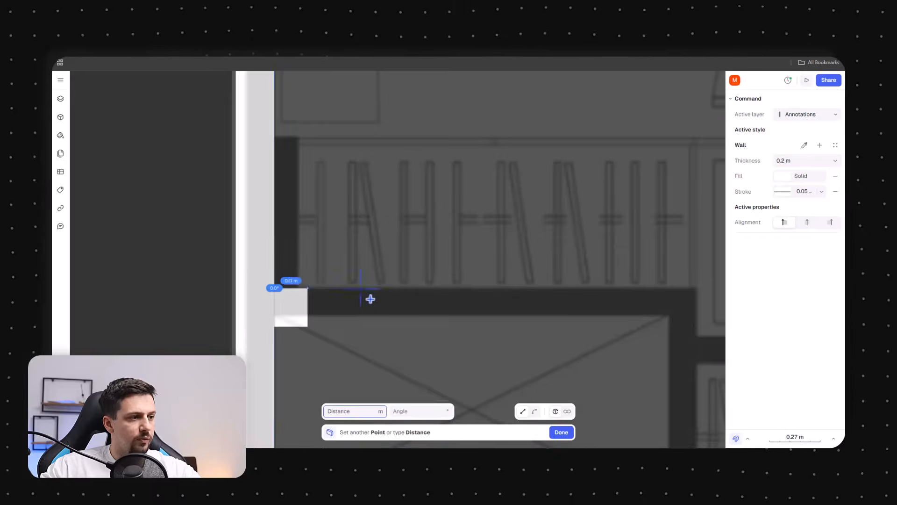
pyautogui.click(697, 293)
pyautogui.scroll(-5, 444, 256)
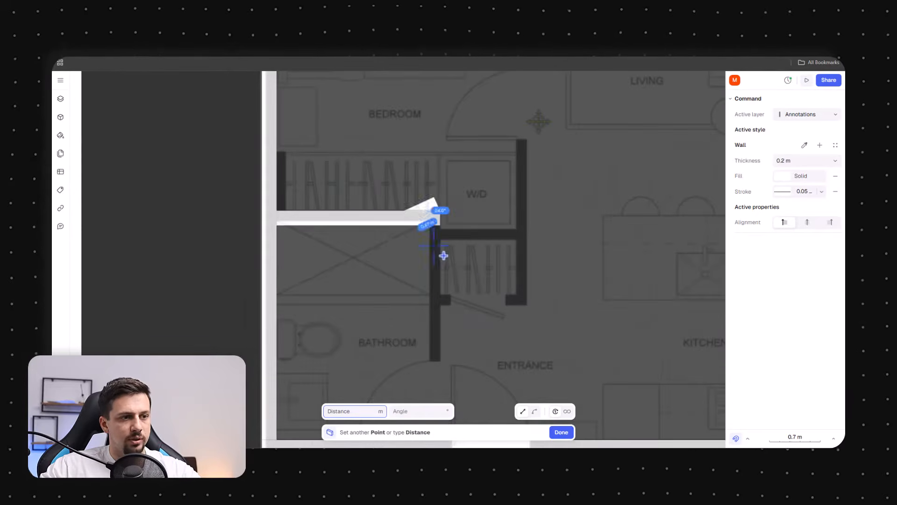
pyautogui.scroll(-3, 442, 257)
pyautogui.scroll(-2, 451, 238)
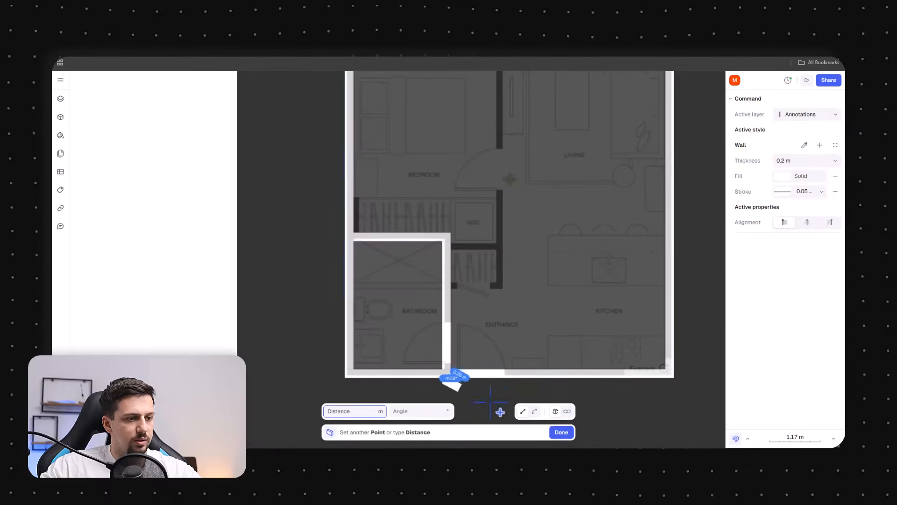
pyautogui.click(446, 325)
pyautogui.click(561, 432)
# Draw the central partition wall and the walls around the W/D closet, starting from the bathroom corner
pyautogui.scroll(3, 462, 285)
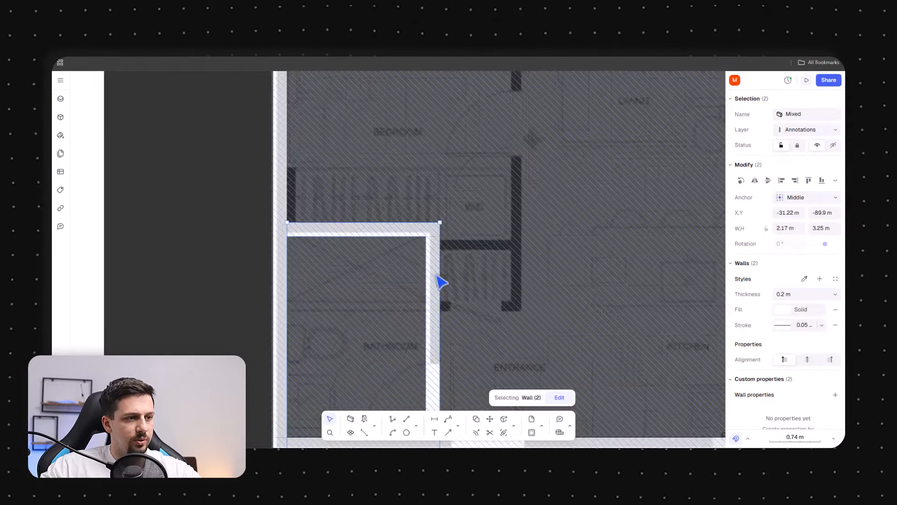
pyautogui.click(350, 419)
pyautogui.scroll(5, 417, 261)
pyautogui.click(417, 261)
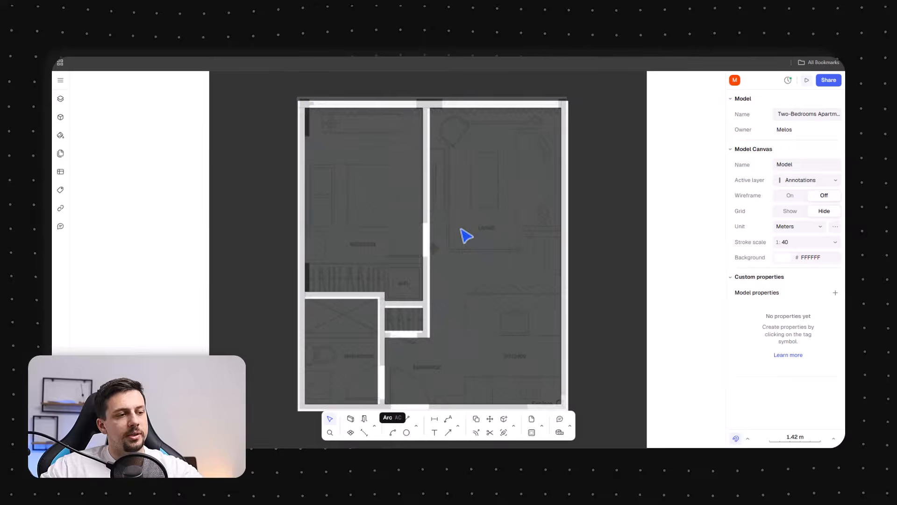
pyautogui.scroll(-3, 521, 310)
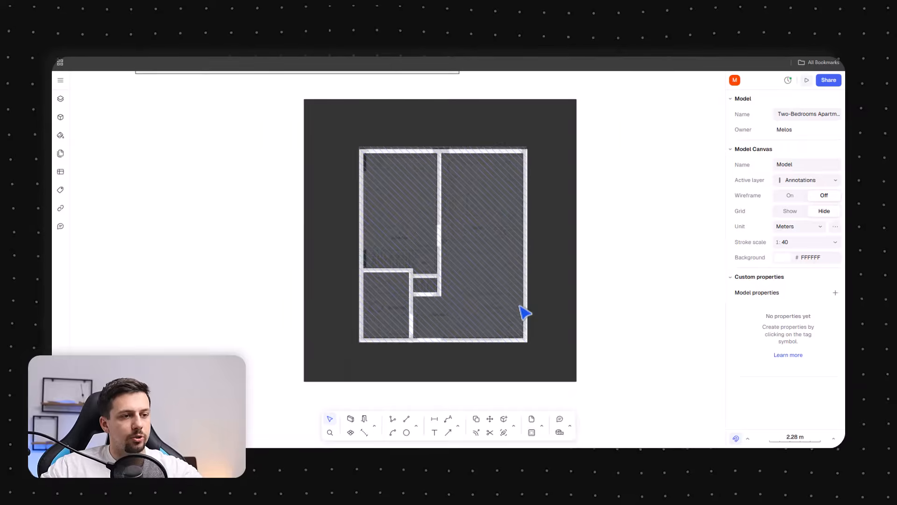
pyautogui.scroll(4, 537, 314)
# Lock the floor plan image
pyautogui.click(536, 317)
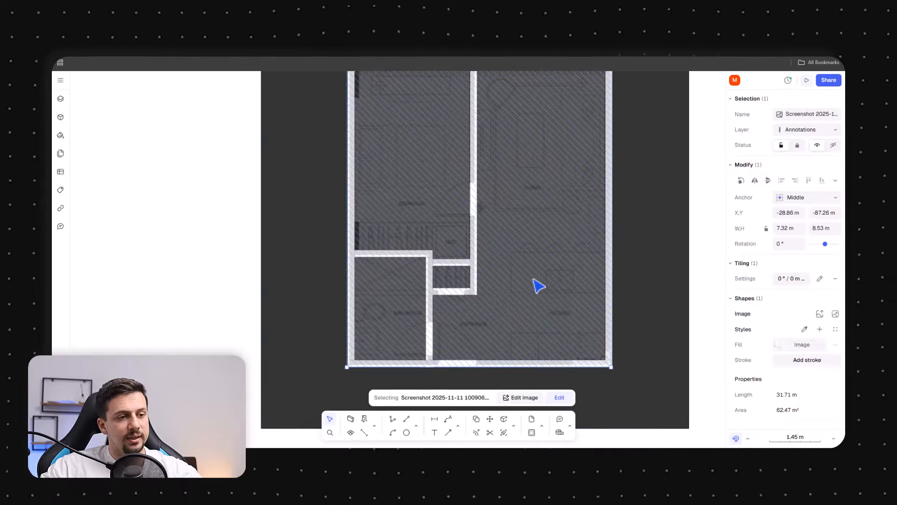
pyautogui.rightClick(537, 284)
pyautogui.moveTo(554, 372)
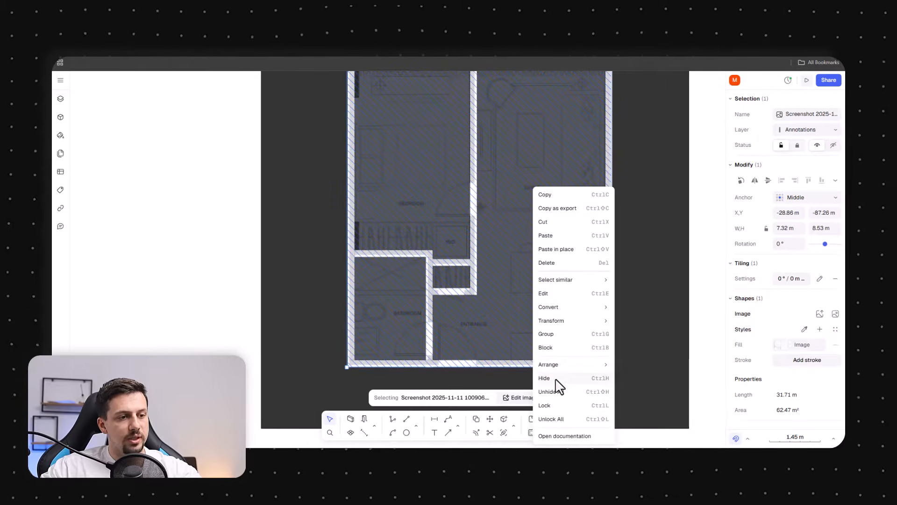
pyautogui.click(563, 405)
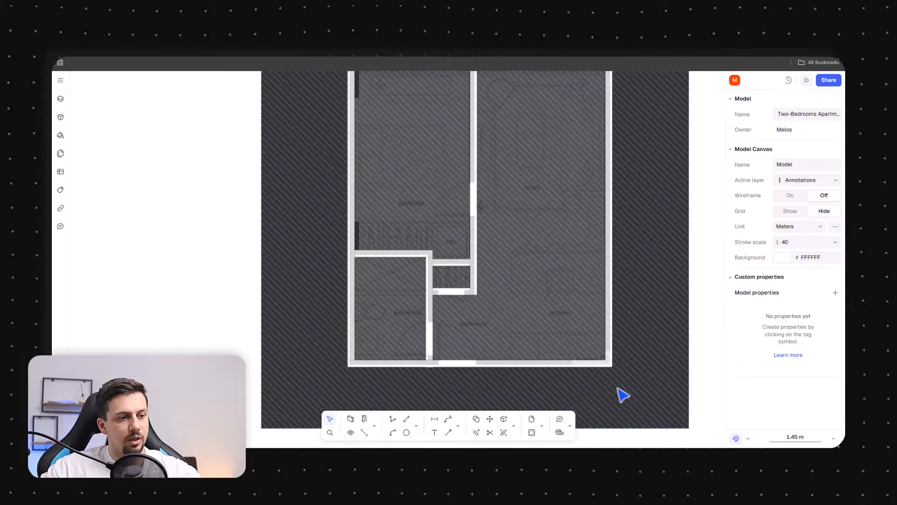
# Select all nine walls and give them a near-black fill with a white FFFFFF stroke
pyautogui.click(582, 366)
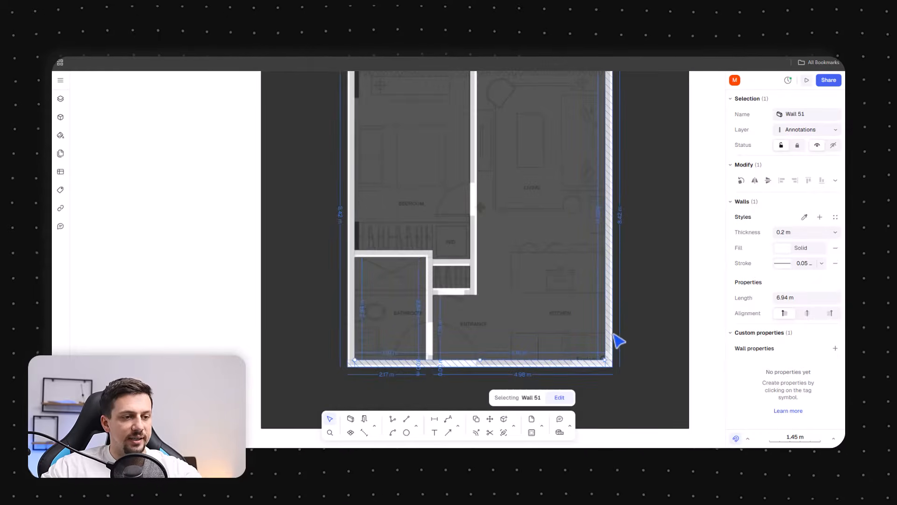
pyautogui.keyDown('shift'); pyautogui.click(611, 333); pyautogui.keyUp('shift')
pyautogui.keyDown('shift'); pyautogui.click(429, 341); pyautogui.keyUp('shift')
pyautogui.keyDown('shift'); pyautogui.click(351, 327); pyautogui.keyUp('shift')
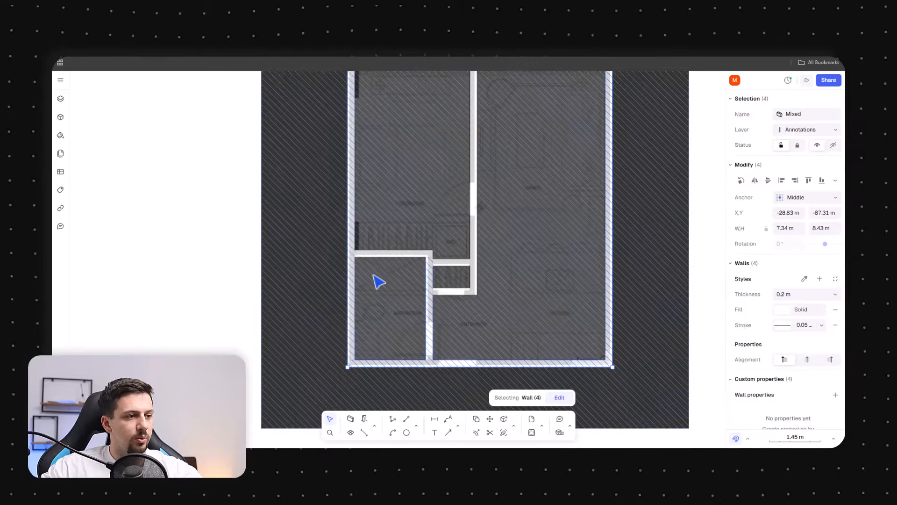
pyautogui.keyDown('shift'); pyautogui.click(385, 254); pyautogui.keyUp('shift')
pyautogui.keyDown('shift'); pyautogui.click(464, 263); pyautogui.keyUp('shift')
pyautogui.keyDown('shift'); pyautogui.click(457, 292); pyautogui.keyUp('shift')
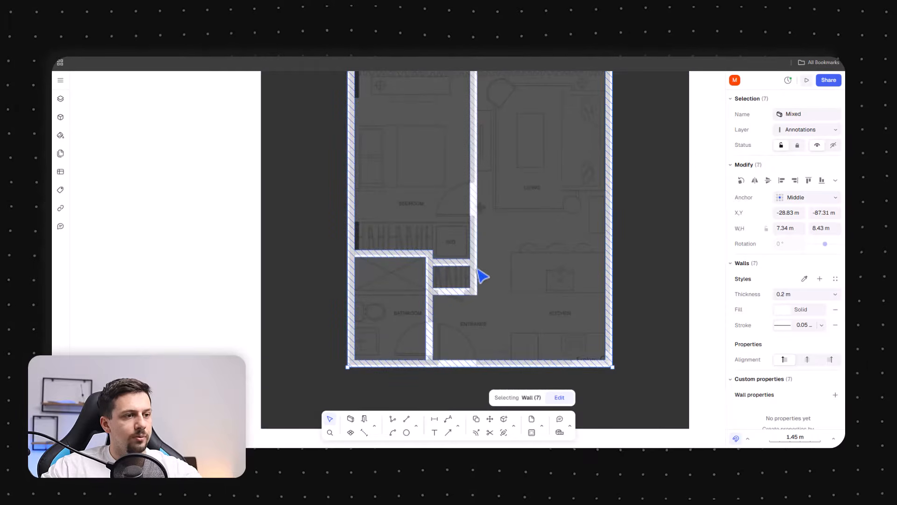
pyautogui.scroll(5, 477, 238)
pyautogui.keyDown('shift'); pyautogui.click(459, 306); pyautogui.keyUp('shift')
pyautogui.moveTo(445, 273); pyautogui.dragTo(314, 354, button='middle')
pyautogui.scroll(-5, 314, 355)
pyautogui.scroll(3, 274, 180)
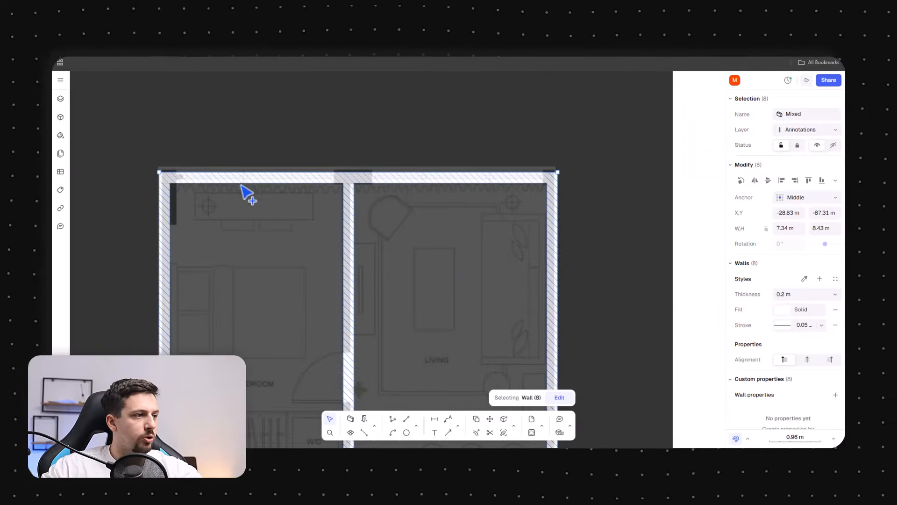
pyautogui.keyDown('shift'); pyautogui.click(240, 179); pyautogui.keyUp('shift')
pyautogui.scroll(-3, 483, 173)
pyautogui.scroll(-3, 443, 172)
pyautogui.scroll(3, 429, 309)
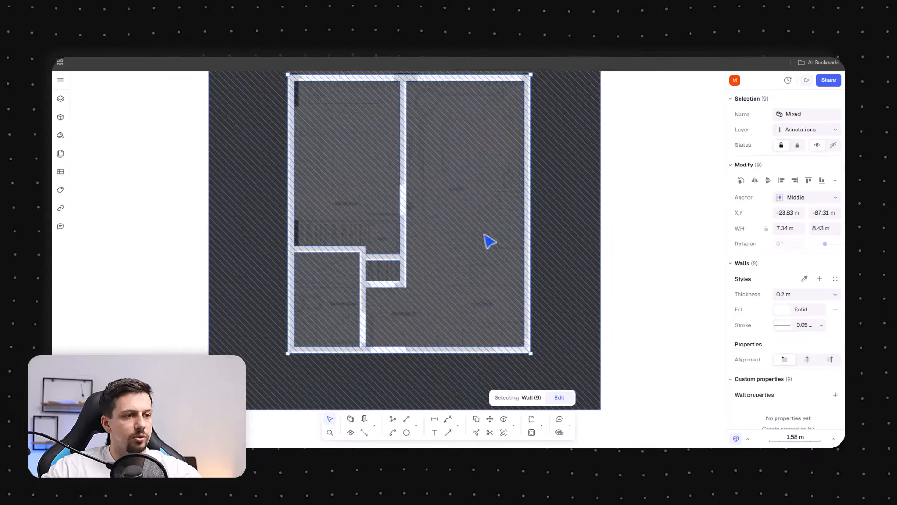
pyautogui.scroll(2, 449, 211)
pyautogui.scroll(-5, 482, 299)
pyautogui.scroll(3, 461, 319)
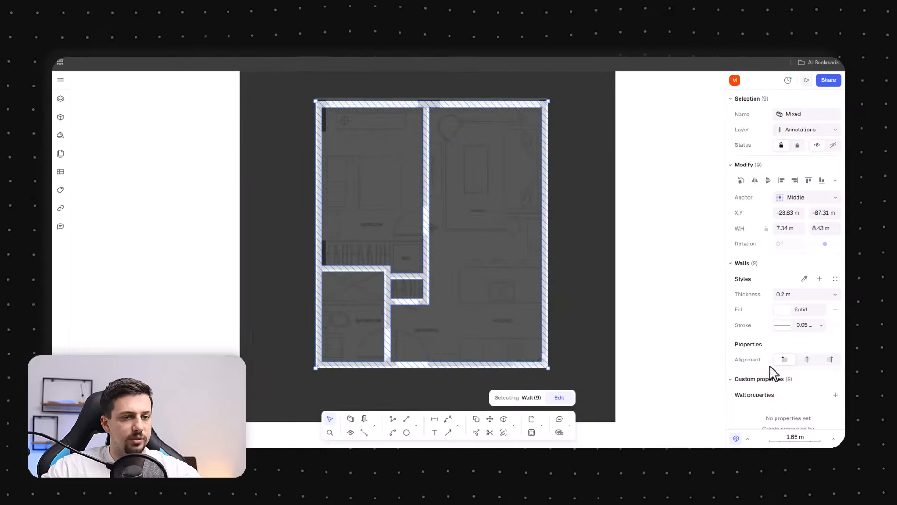
pyautogui.click(784, 311)
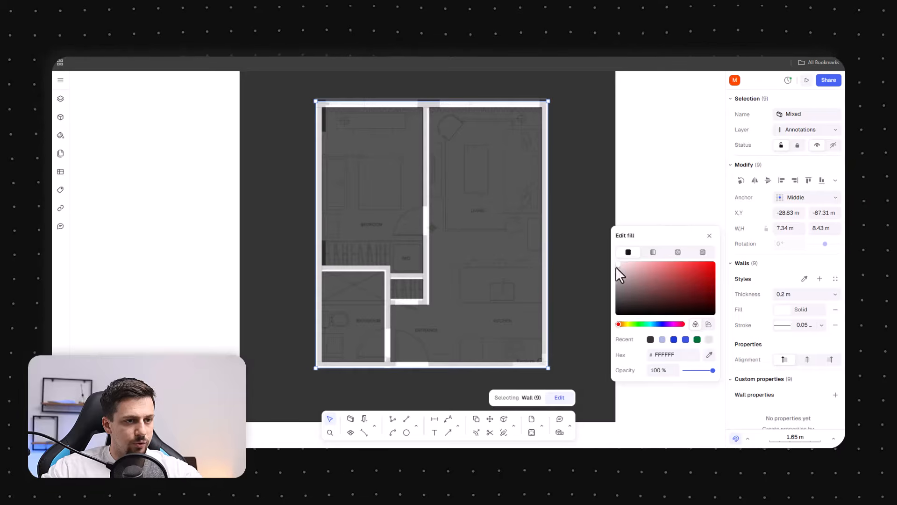
pyautogui.moveTo(617, 298); pyautogui.dragTo(618, 307)
pyautogui.click(784, 326)
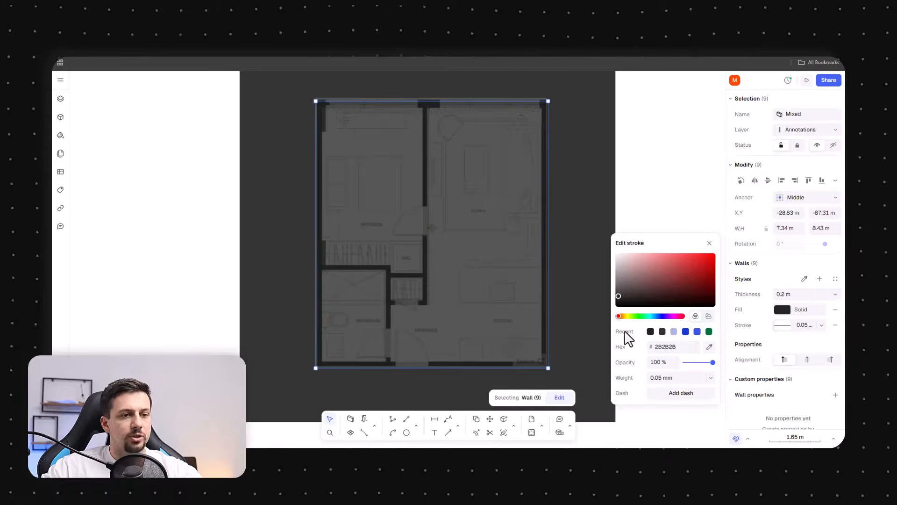
pyautogui.moveTo(605, 243); pyautogui.dragTo(573, 208)
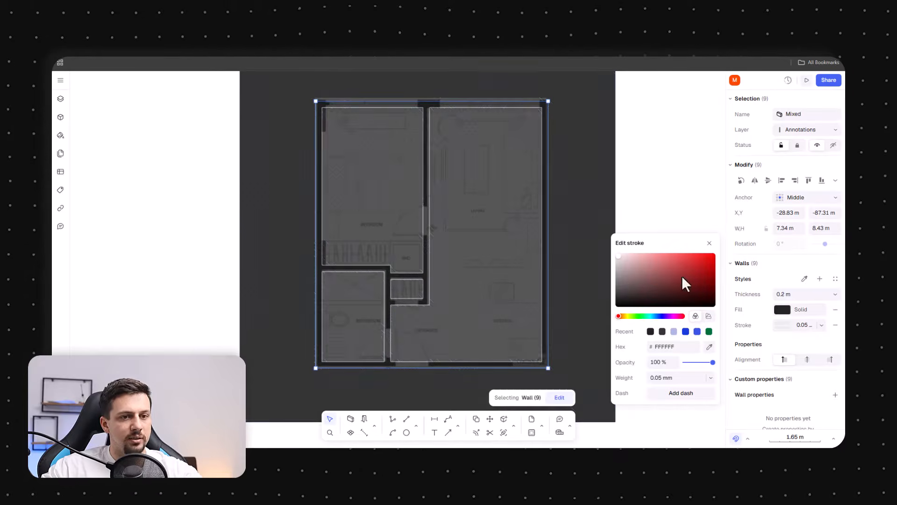
# Insert a Door EU 90 into the bottom exterior wall at the entrance, opening inward
pyautogui.click(294, 353)
pyautogui.scroll(-2, 294, 353)
pyautogui.click(177, 312)
pyautogui.scroll(5, 392, 319)
pyautogui.scroll(-3, 436, 337)
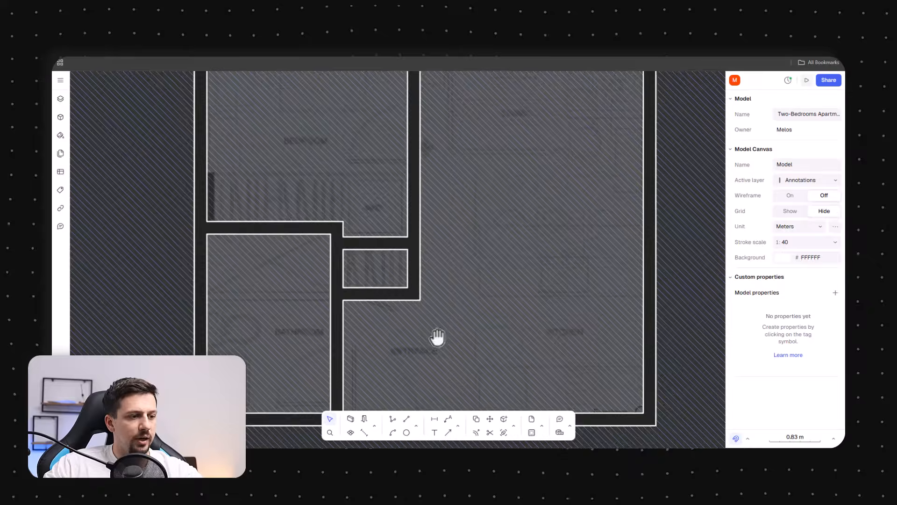
pyautogui.click(365, 419)
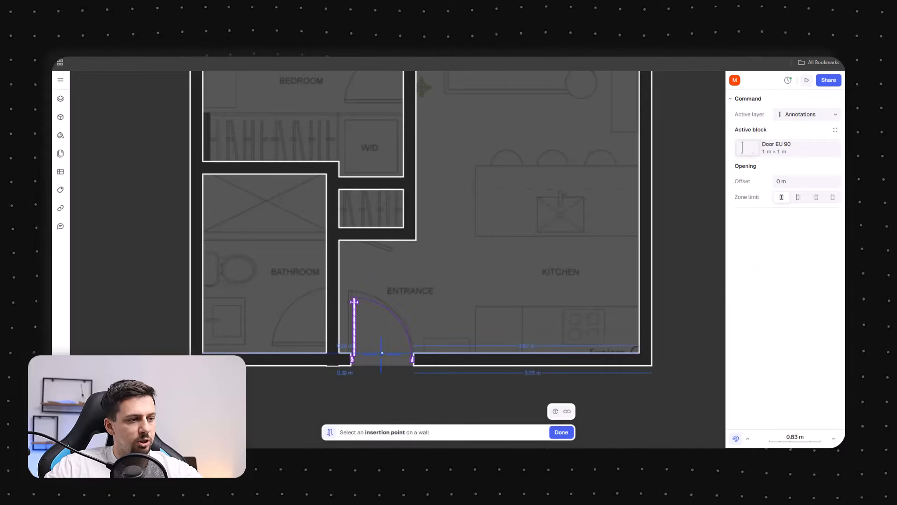
pyautogui.click(352, 359)
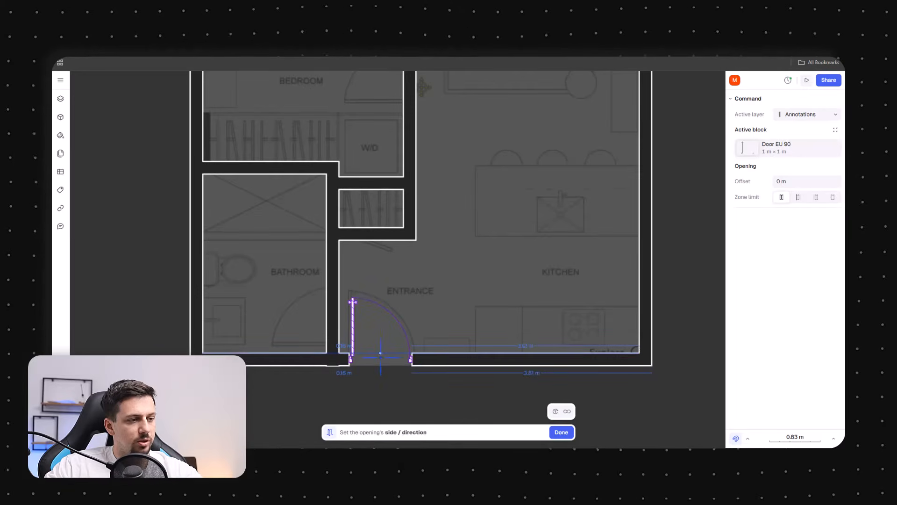
pyautogui.click(283, 308)
pyautogui.click(354, 307)
pyautogui.scroll(3, 360, 296)
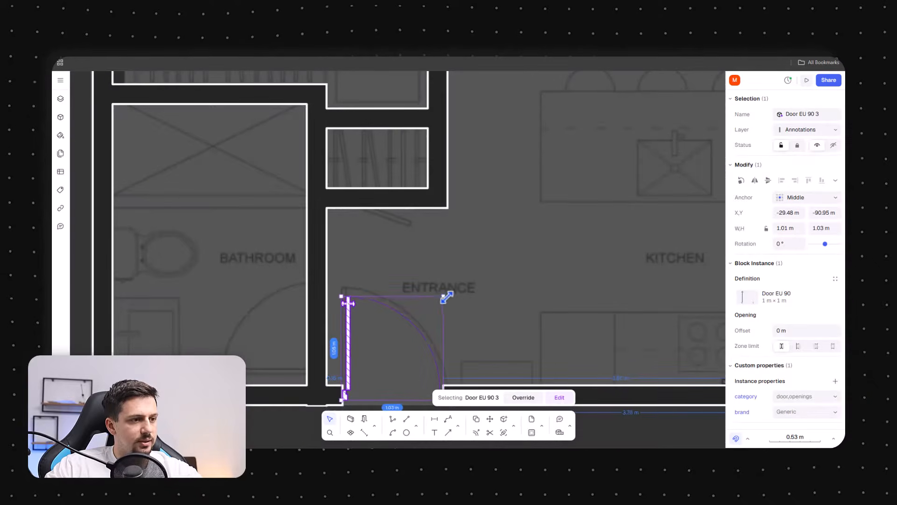
# Enlarge the entrance door to about 1.14 m wide
pyautogui.moveTo(341, 292); pyautogui.dragTo(397, 59)
pyautogui.scroll(-5, 398, 239)
pyautogui.scroll(3, 372, 268)
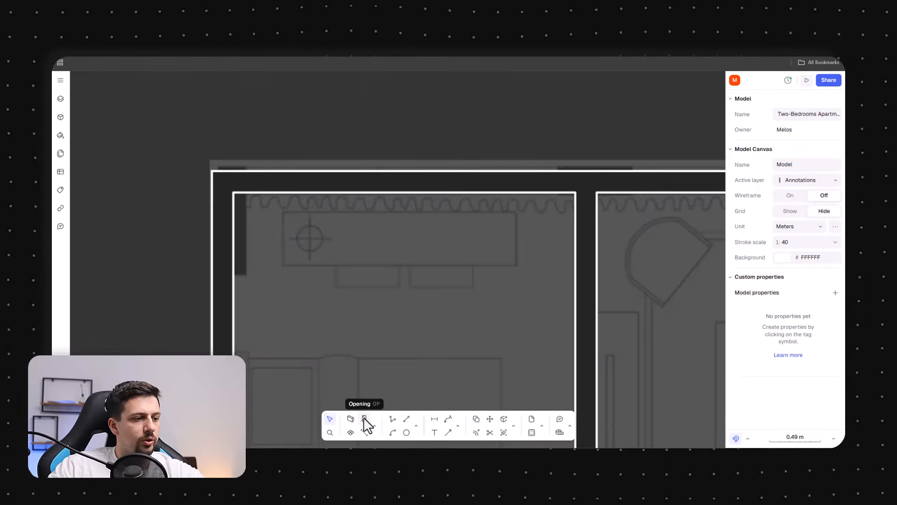
# Switch the opening block to Window 1000 from the library and place a window about 1.7 m wide in the bedroom's top wall
pyautogui.click(364, 418)
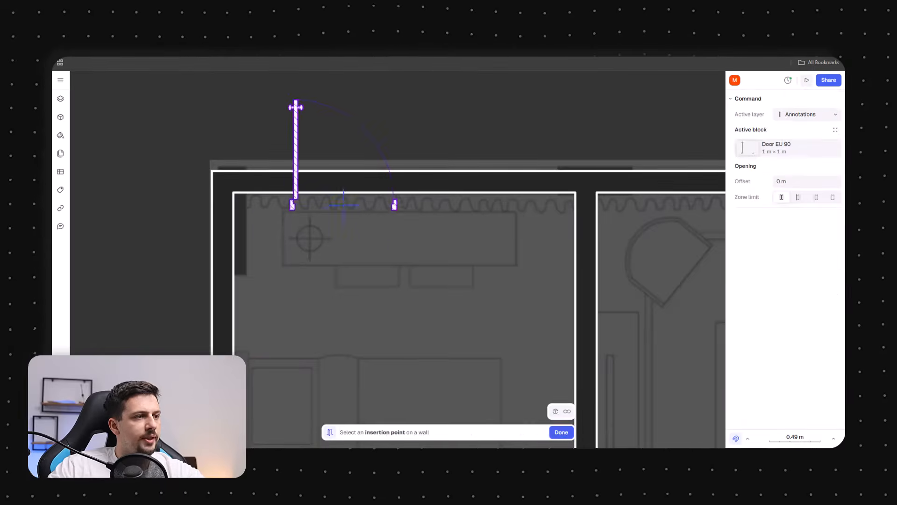
pyautogui.click(784, 148)
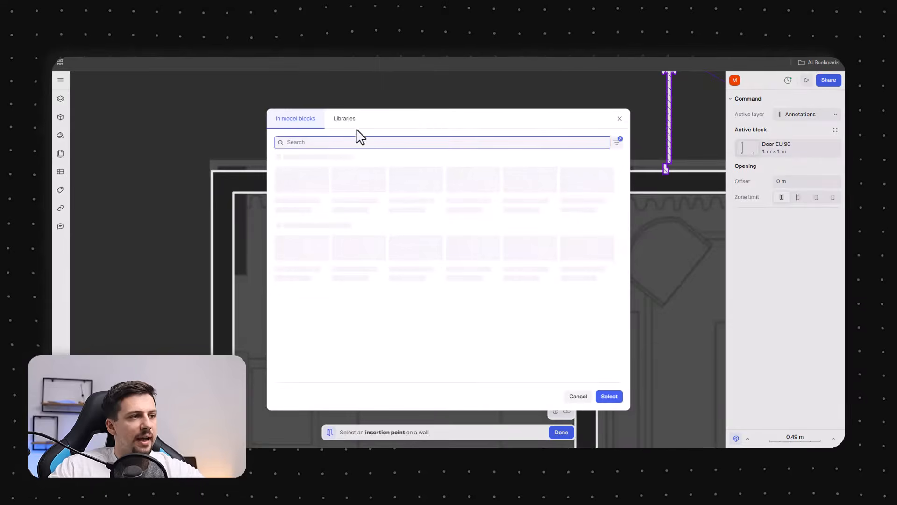
pyautogui.click(342, 119)
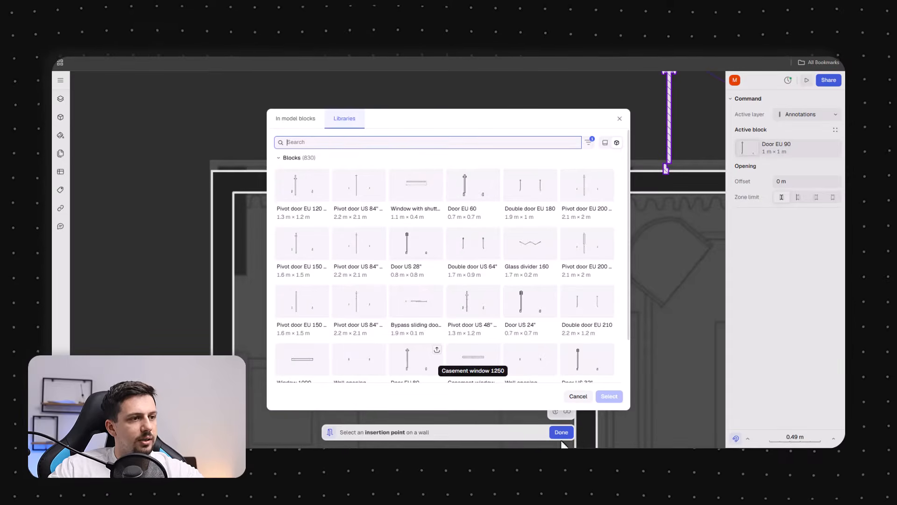
pyautogui.write('window')
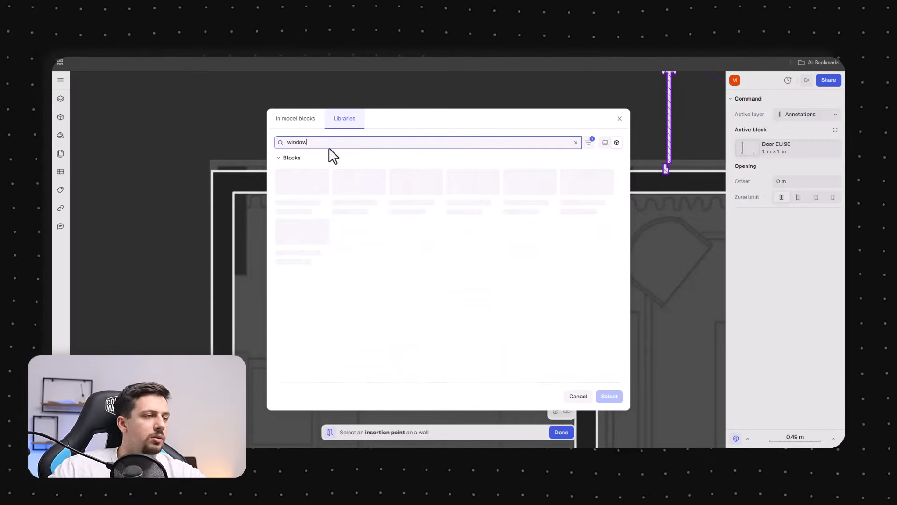
pyautogui.click(359, 186)
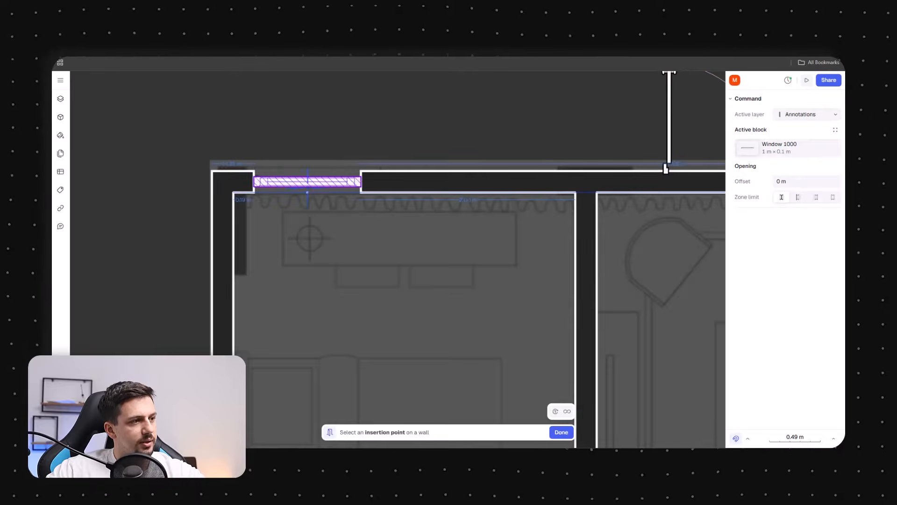
pyautogui.press('Escape')
pyautogui.keyDown('alt'); pyautogui.moveTo(534, 195); pyautogui.dragTo(661, 184); pyautogui.keyUp('alt')
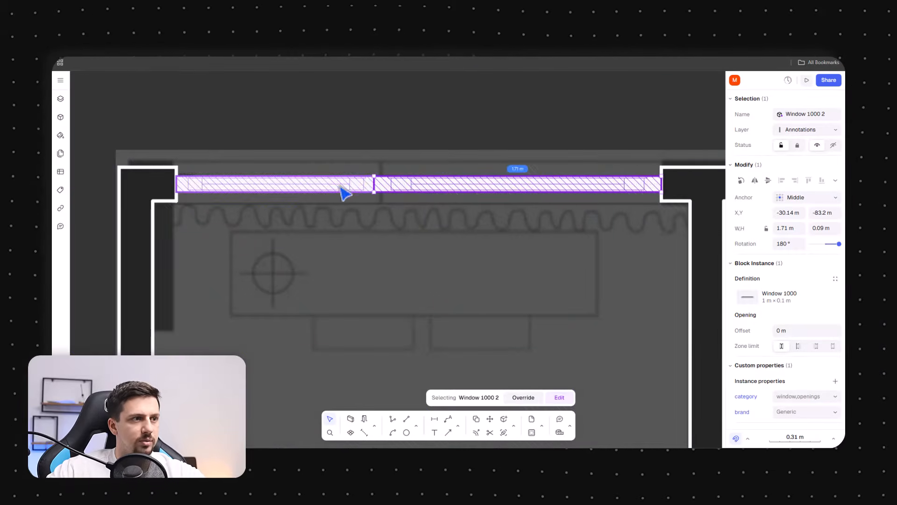
pyautogui.scroll(-10, 323, 184)
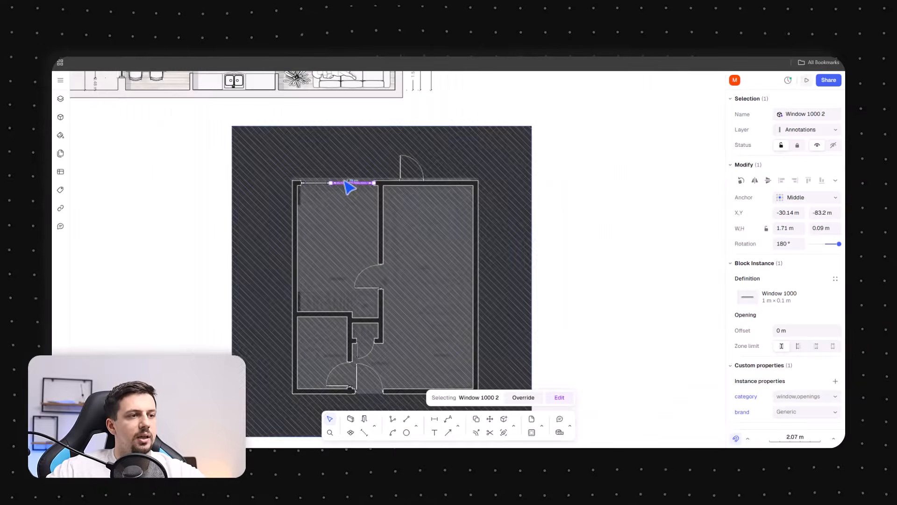
# Fit Window 1000 windows along the top exterior wall on both sides of the central wall pier
pyautogui.click(568, 225)
pyautogui.scroll(3, 380, 326)
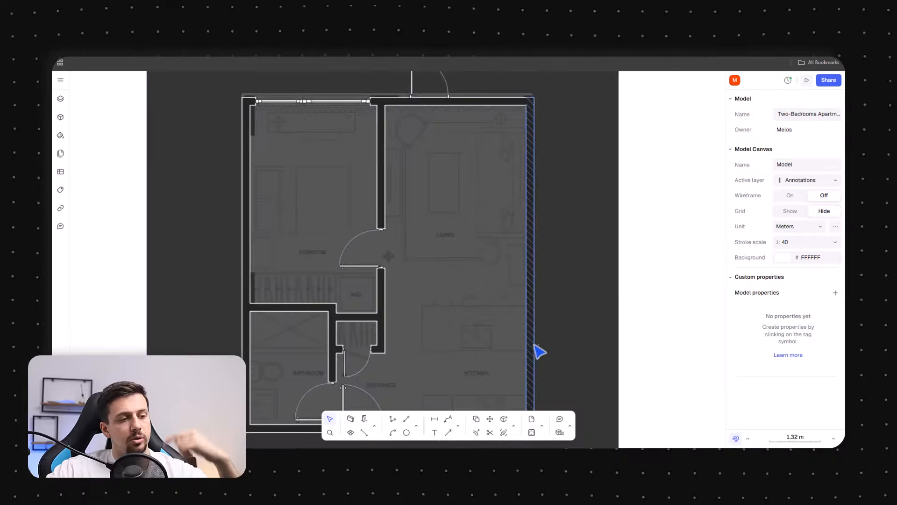
pyautogui.scroll(-3, 393, 354)
pyautogui.scroll(6, 405, 184)
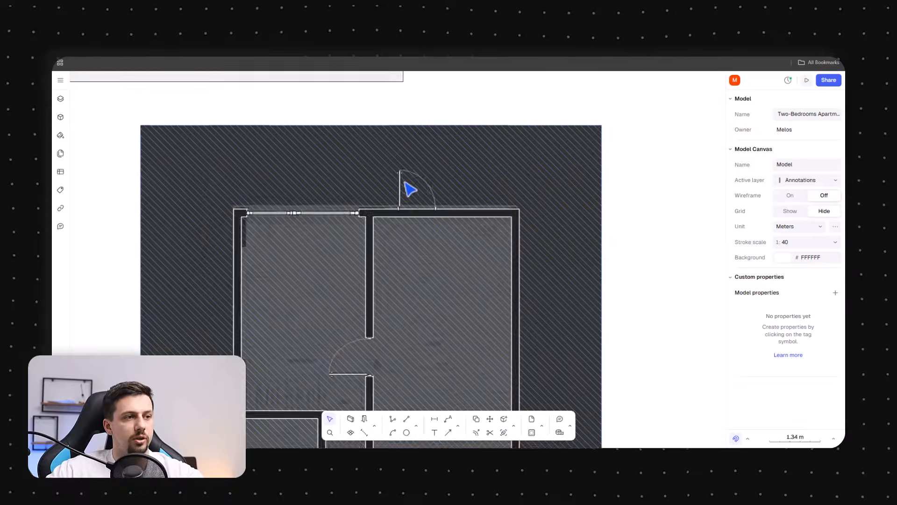
pyautogui.click(213, 233)
pyautogui.keyDown('shift'); pyautogui.click(241, 234); pyautogui.keyUp('shift')
pyautogui.moveTo(244, 234); pyautogui.dragTo(416, 243)
pyautogui.click(509, 299)
pyautogui.click(434, 233)
pyautogui.scroll(7, 435, 231)
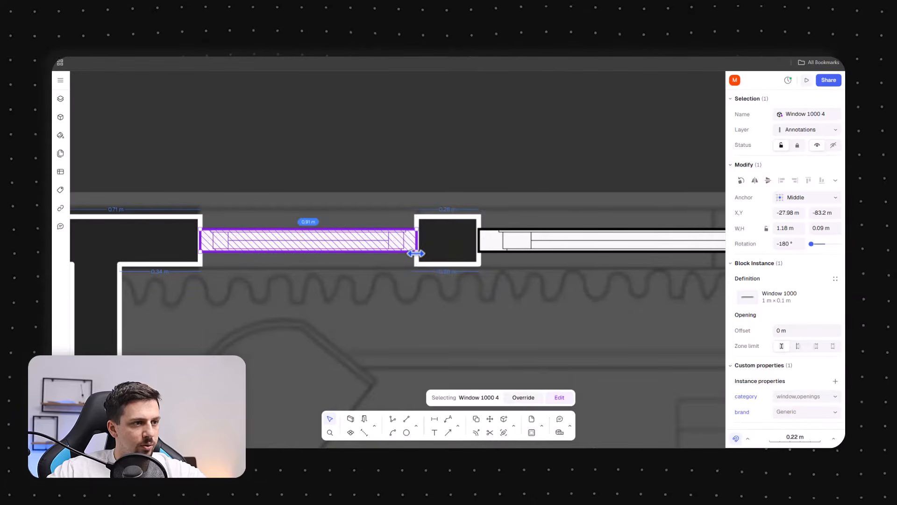
pyautogui.click(489, 248)
pyautogui.moveTo(479, 242); pyautogui.dragTo(416, 243)
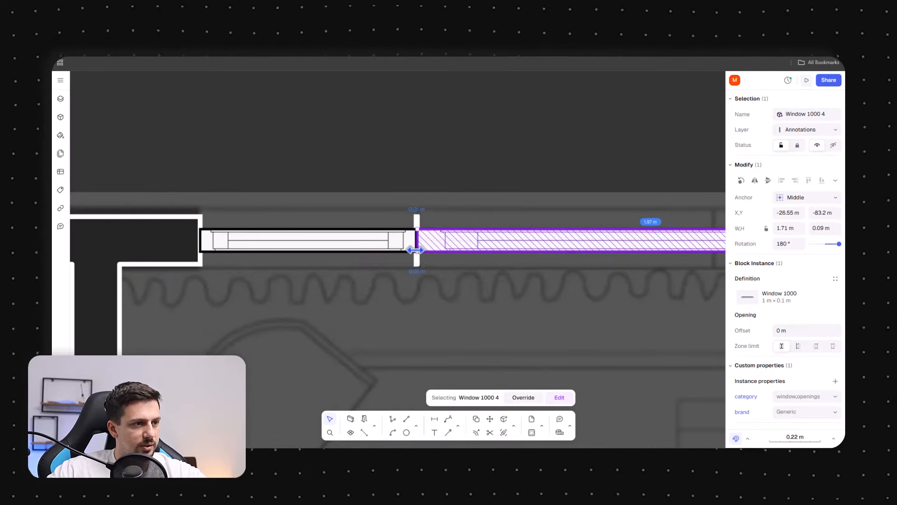
pyautogui.scroll(-3, 243, 271)
pyautogui.moveTo(632, 253); pyautogui.dragTo(556, 253)
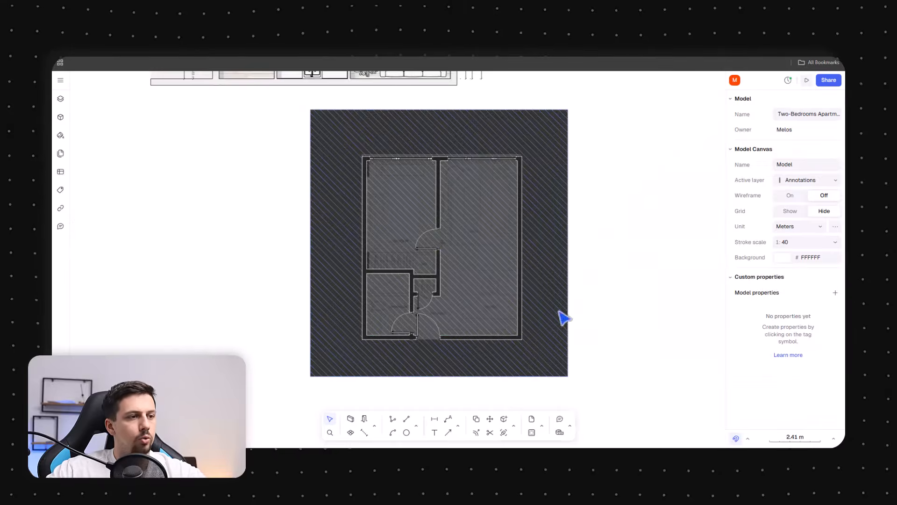
# Zoom in and out to examine the windows along the top exterior wall
pyautogui.scroll(3, 524, 215)
pyautogui.scroll(-3, 439, 196)
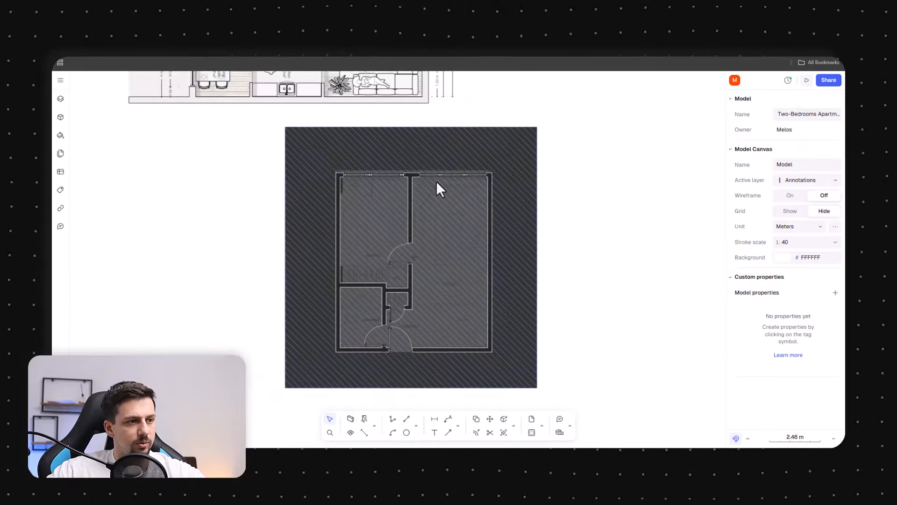
pyautogui.scroll(3, 354, 239)
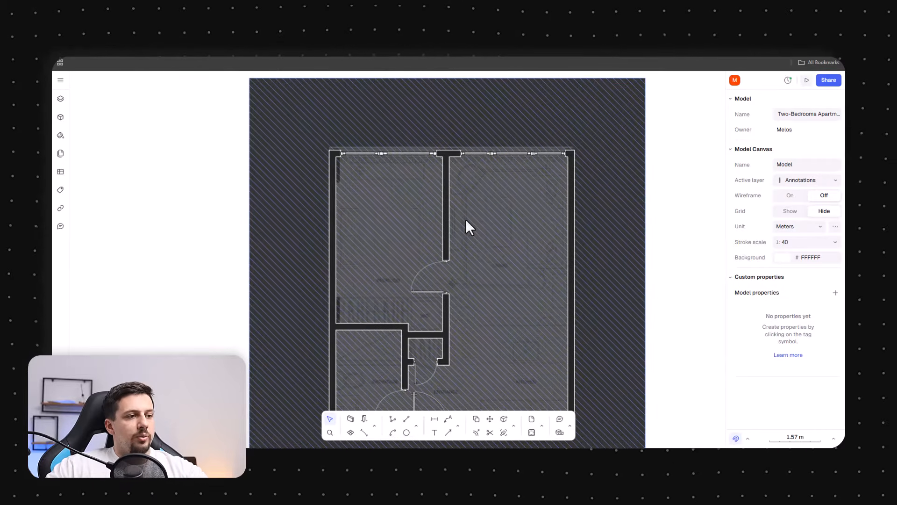
pyautogui.scroll(4, 501, 166)
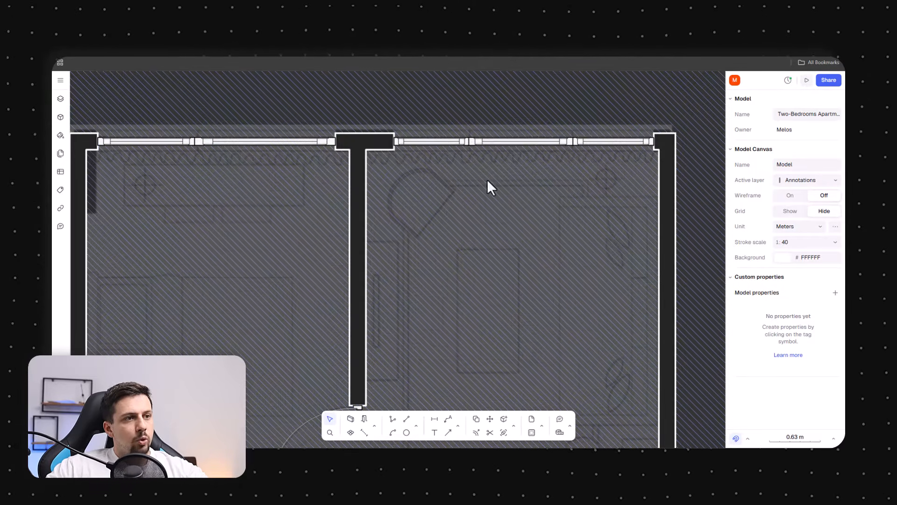
pyautogui.scroll(-4, 488, 181)
pyautogui.scroll(-2, 669, 280)
pyautogui.scroll(2, 673, 335)
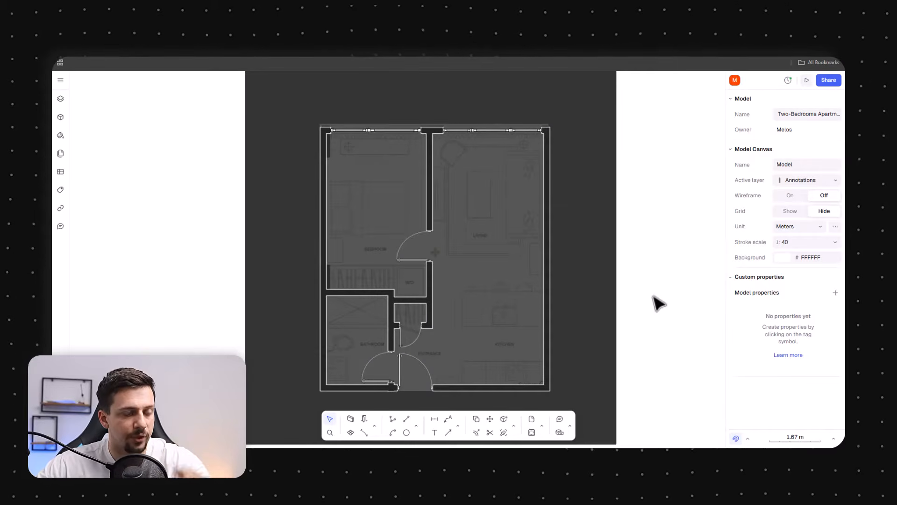
# Try to place a double bed with stands from the block library, searched as bed, in the bedroom
pyautogui.click(546, 370)
pyautogui.click(688, 237)
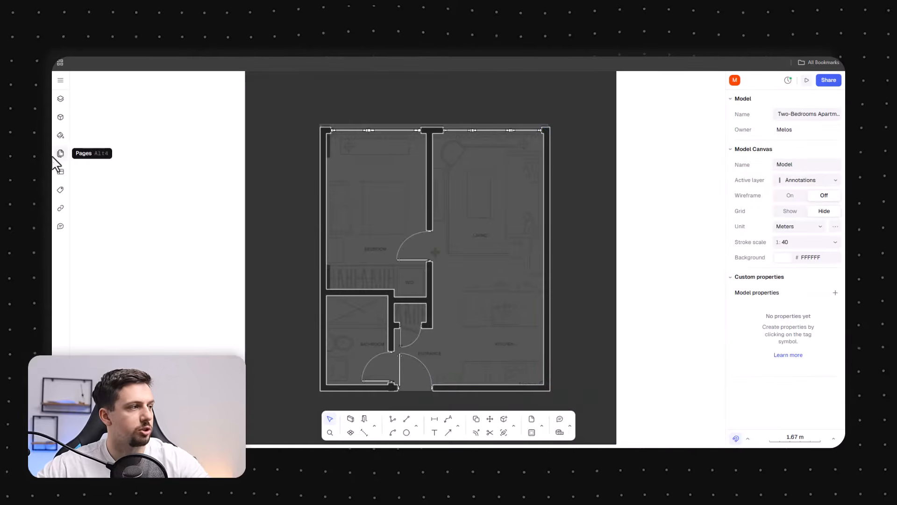
pyautogui.click(60, 117)
pyautogui.write('bed')
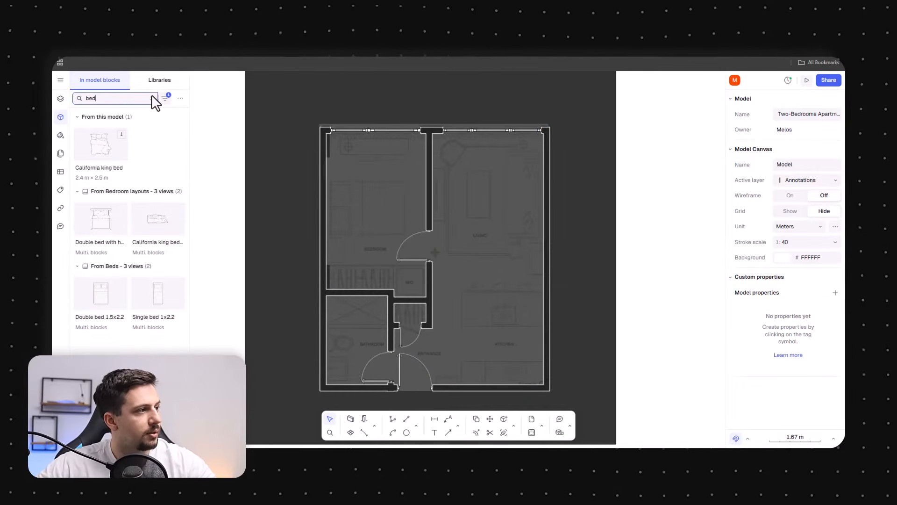
pyautogui.moveTo(157, 267); pyautogui.dragTo(376, 251)
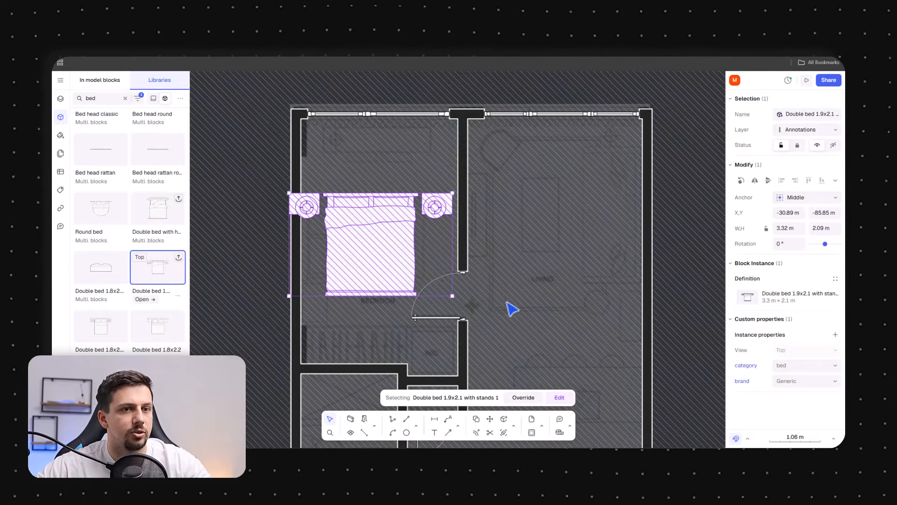
pyautogui.moveTo(451, 296); pyautogui.dragTo(359, 243)
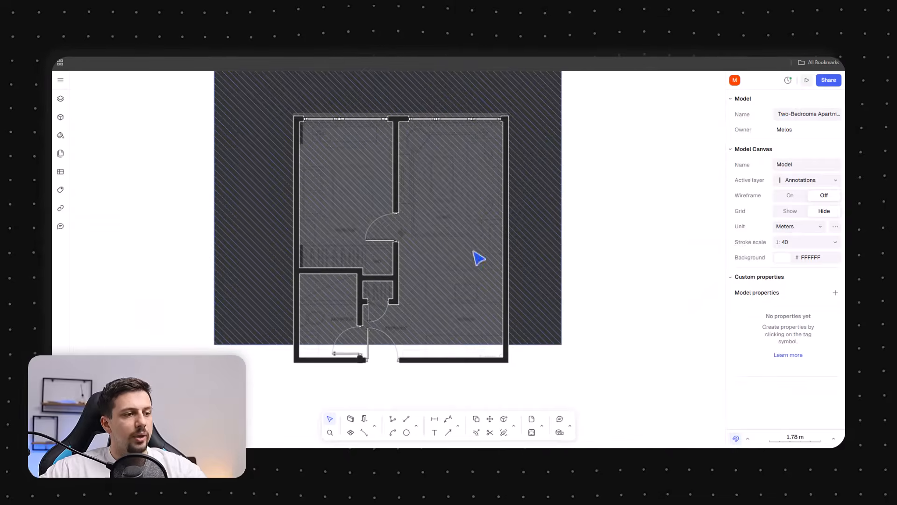
pyautogui.click(545, 290)
pyautogui.press('Escape')
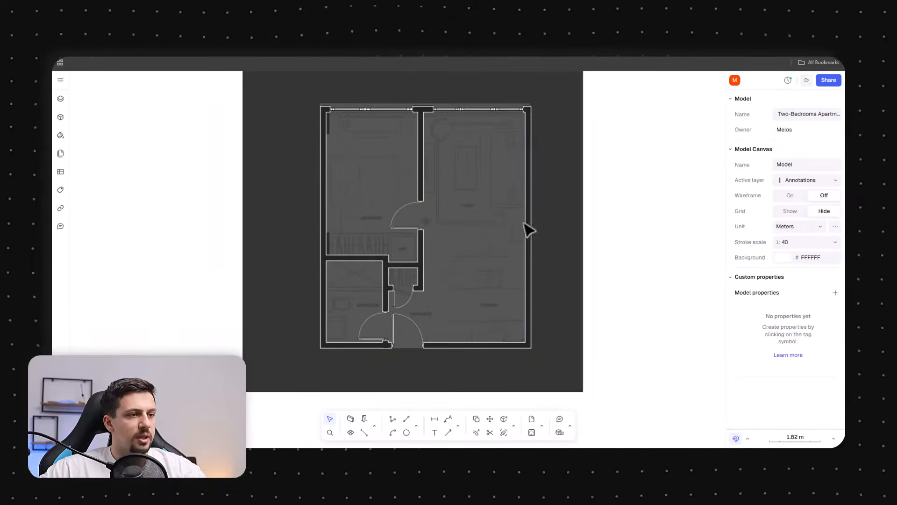
pyautogui.scroll(3, 499, 309)
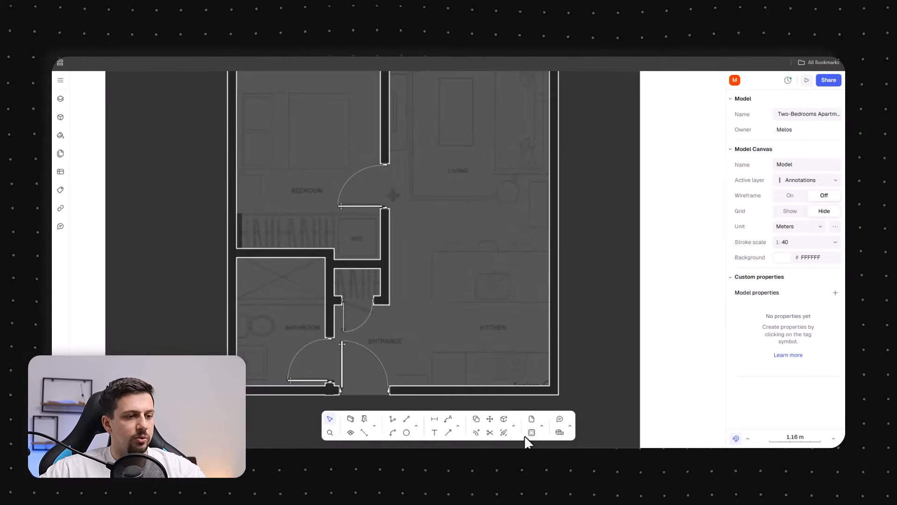
# Create floor zones inside the bedroom, the open living-kitchen-entrance area and the bathroom
pyautogui.click(350, 432)
pyautogui.click(312, 202)
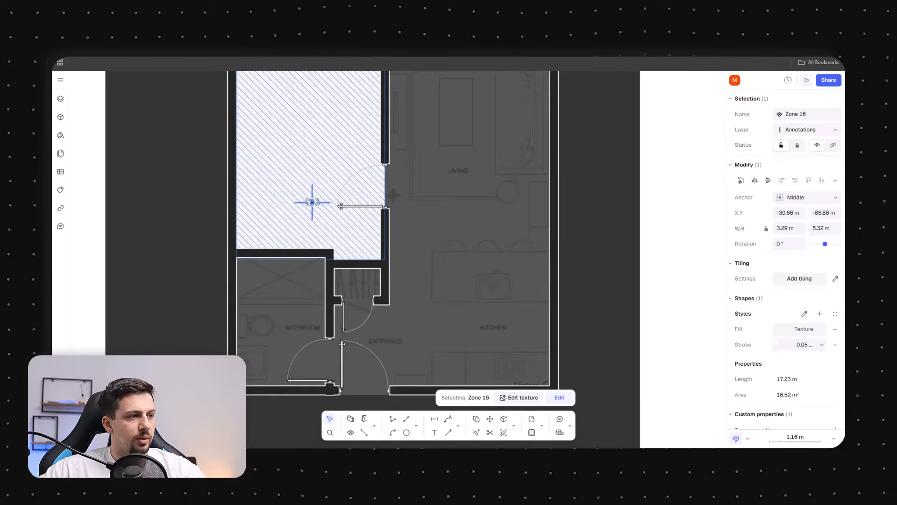
pyautogui.click(346, 432)
pyautogui.click(369, 381)
pyautogui.click(348, 433)
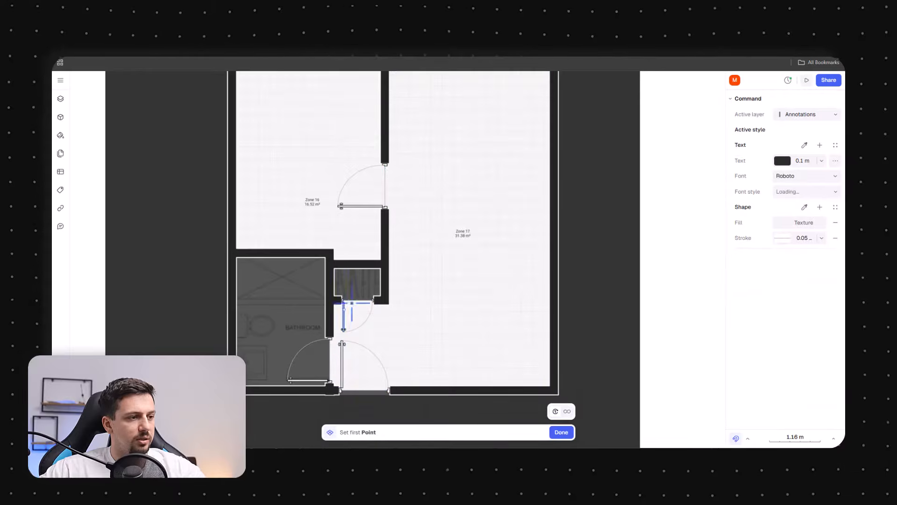
pyautogui.click(318, 294)
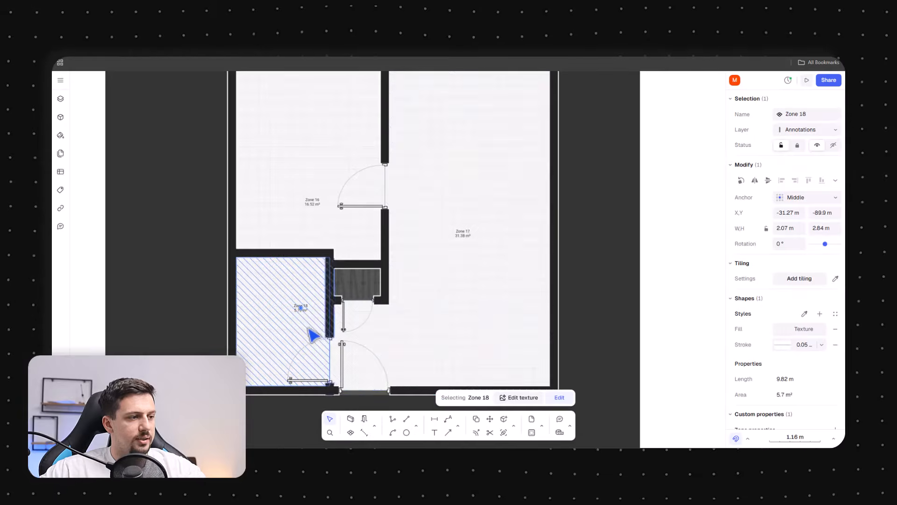
pyautogui.press('Escape')
# Change the living area zone's fill to the Parquet Chevron hatch pattern
pyautogui.click(486, 272)
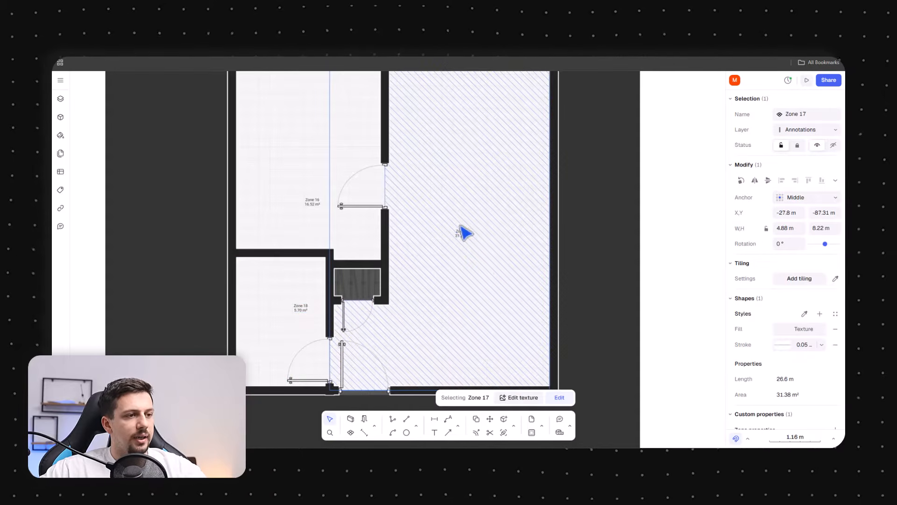
pyautogui.scroll(5, 480, 237)
pyautogui.scroll(-5, 502, 253)
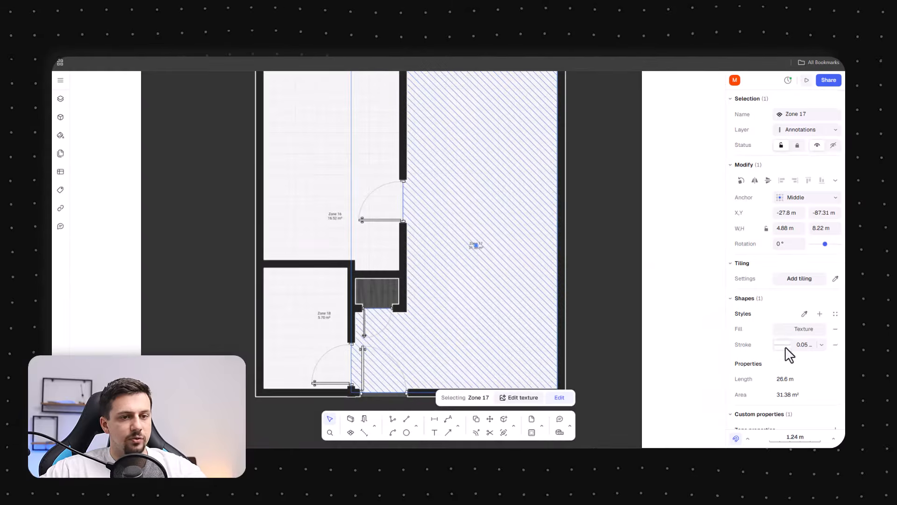
pyautogui.click(784, 332)
pyautogui.click(685, 272)
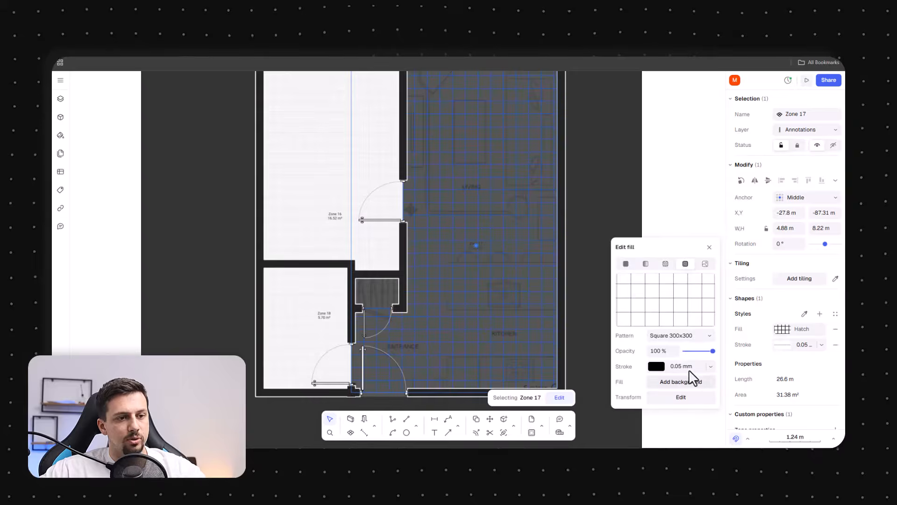
pyautogui.click(688, 335)
pyautogui.scroll(-5, 702, 271)
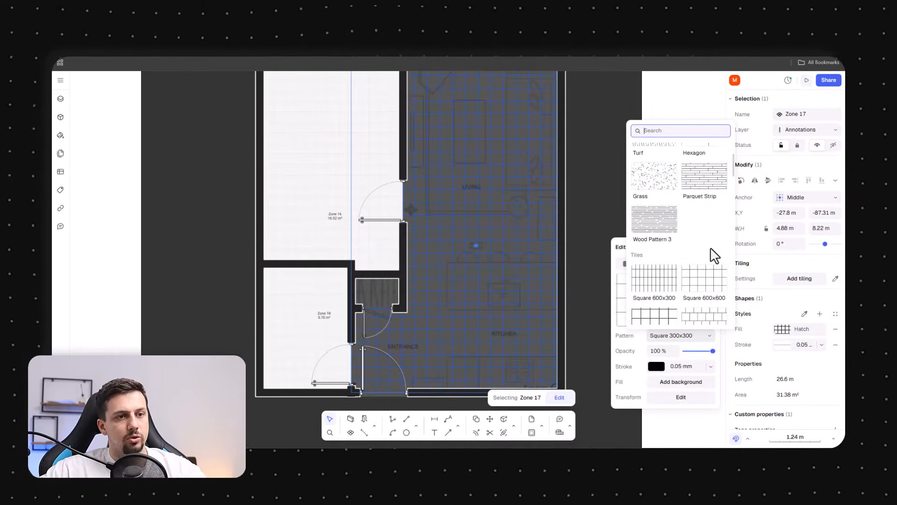
pyautogui.scroll(-2, 714, 284)
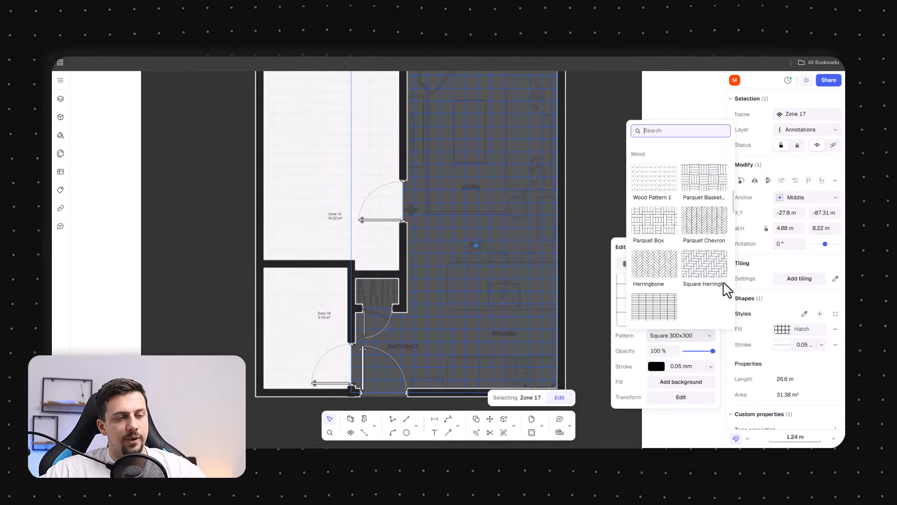
pyautogui.click(701, 222)
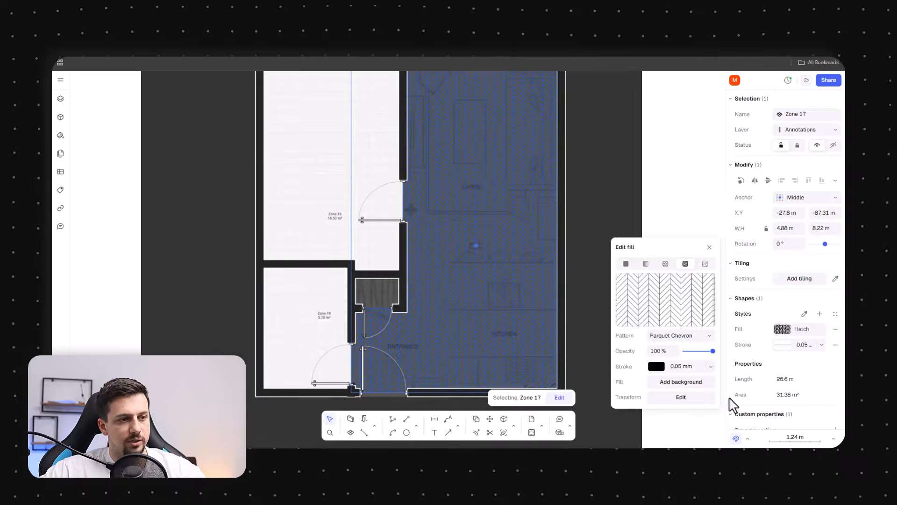
# Add a 404040 background to the parquet fill and set its pattern stroke colour to 646464
pyautogui.click(677, 382)
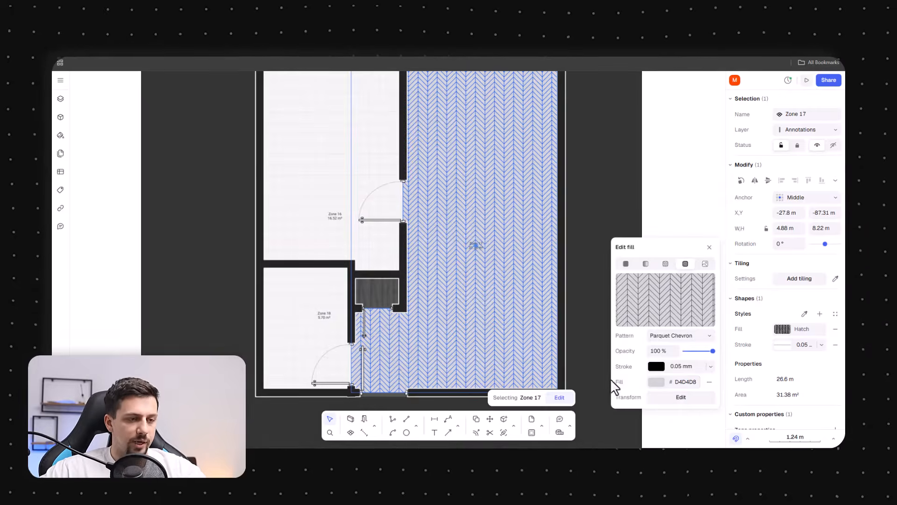
pyautogui.click(656, 368)
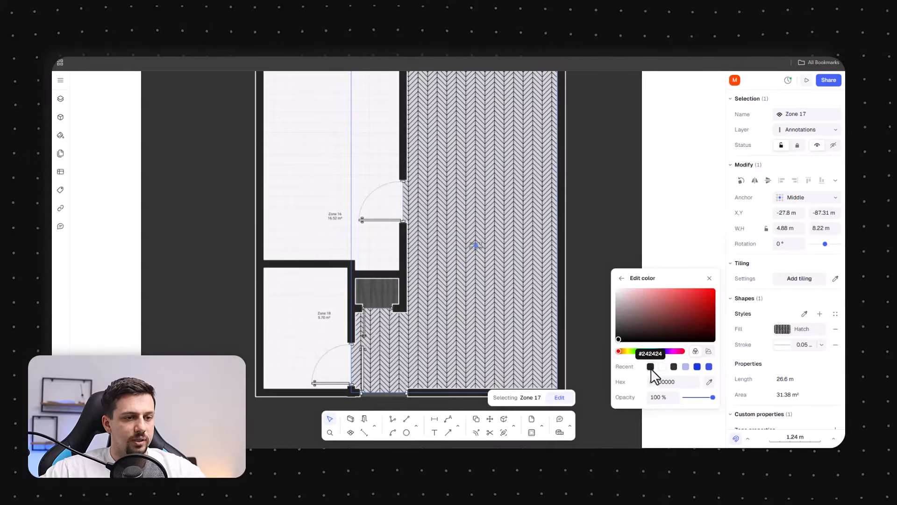
pyautogui.click(616, 319)
pyautogui.click(621, 278)
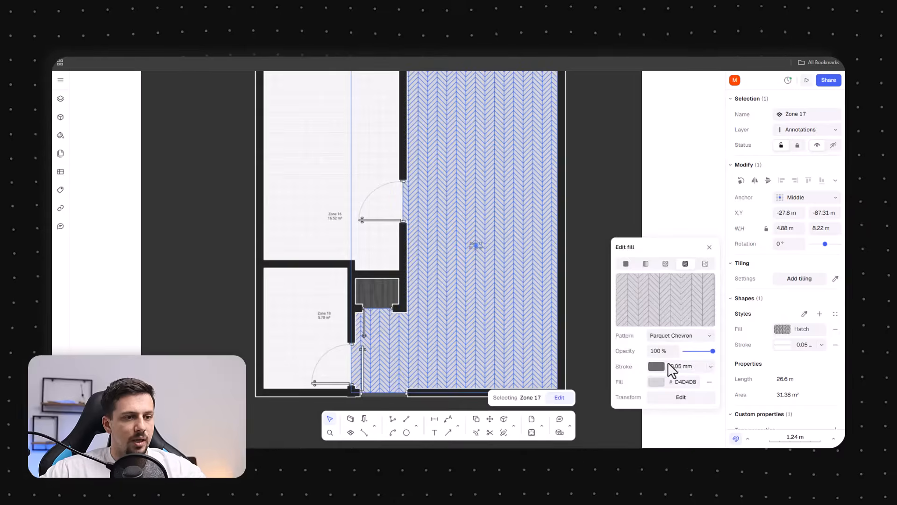
pyautogui.click(656, 382)
pyautogui.moveTo(618, 344); pyautogui.dragTo(617, 339)
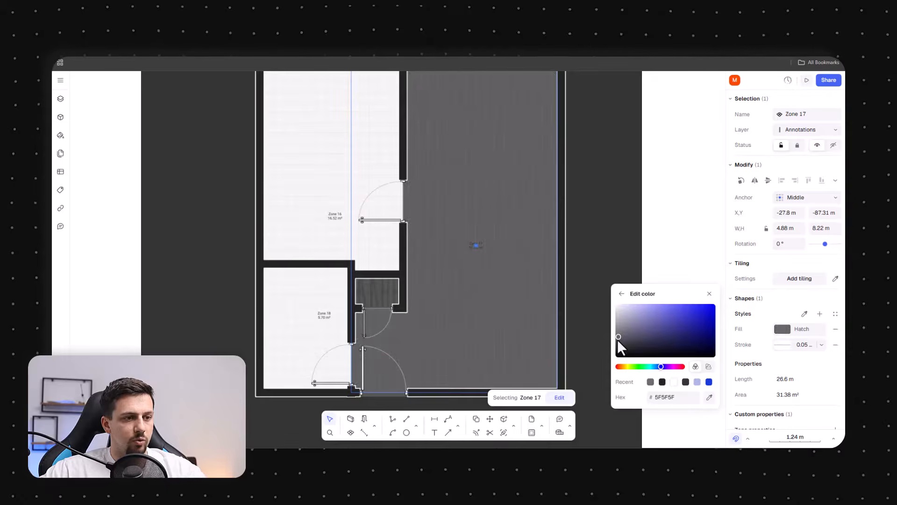
pyautogui.click(618, 345)
pyautogui.click(622, 294)
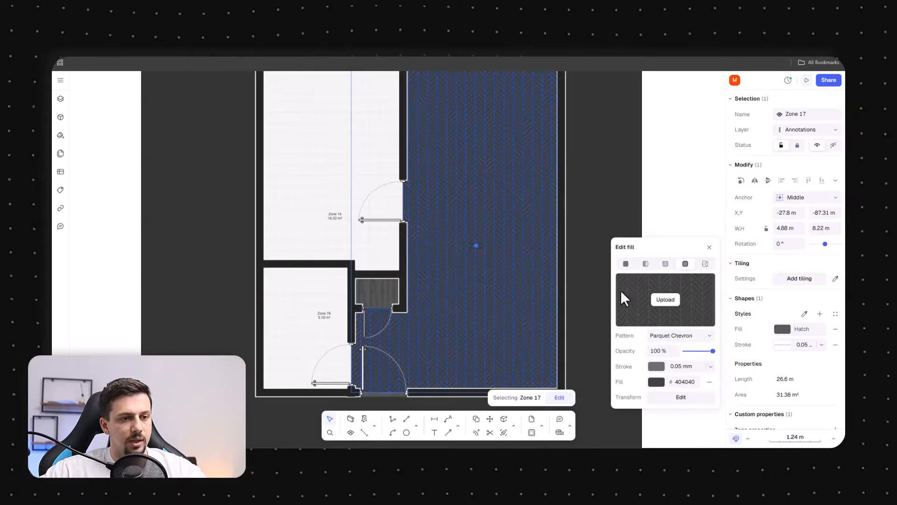
# Set the parquet fill pattern's scale to 2.5 and close the fill editor
pyautogui.click(681, 398)
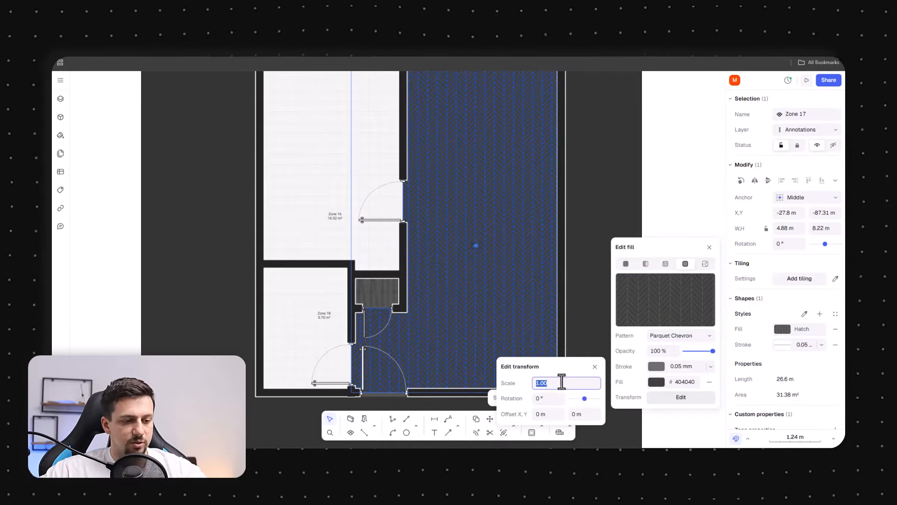
pyautogui.write('2.5')
pyautogui.press('Return')
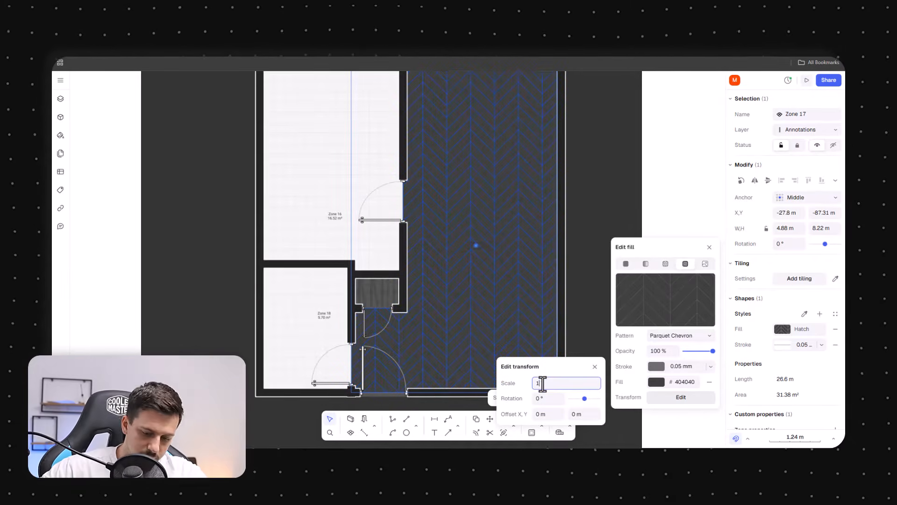
pyautogui.click(709, 247)
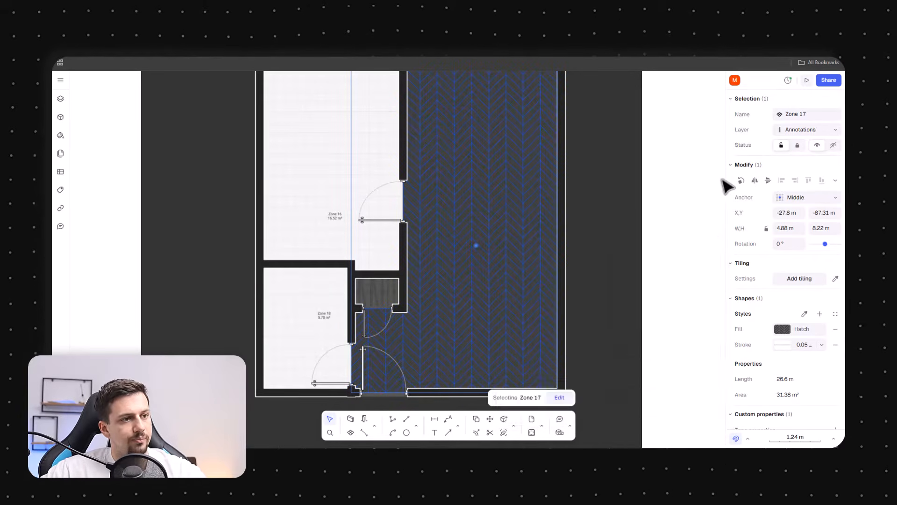
# Save the living zone's parquet fill as a style and apply it to the bedroom zone
pyautogui.click(720, 182)
pyautogui.scroll(-3, 524, 321)
pyautogui.scroll(3, 402, 170)
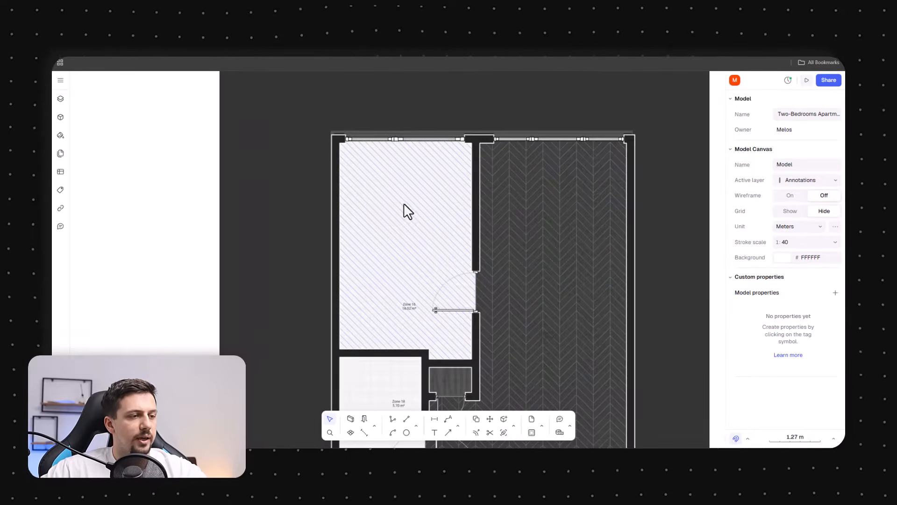
pyautogui.click(393, 221)
pyautogui.click(588, 327)
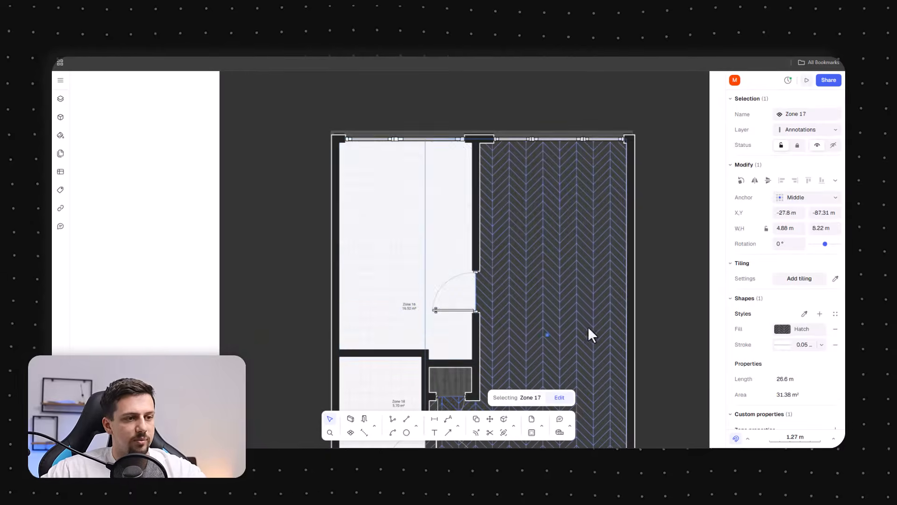
pyautogui.click(820, 315)
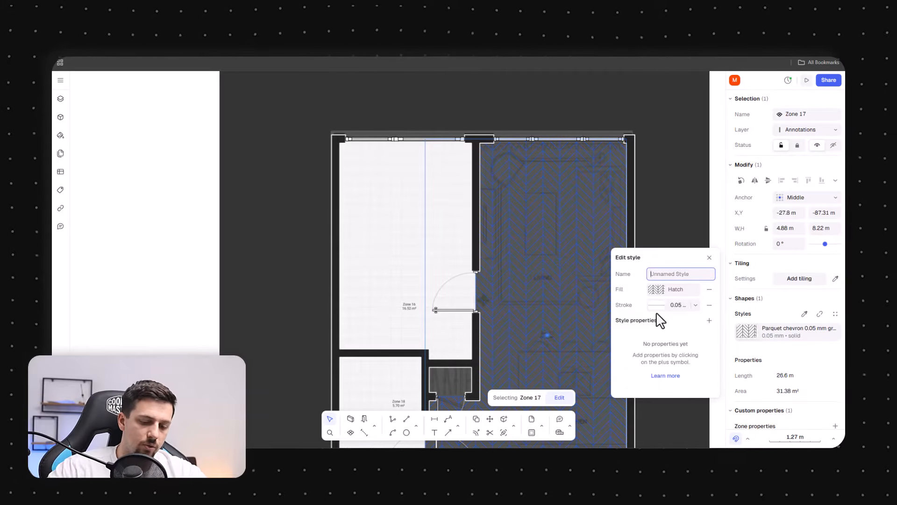
pyautogui.click(468, 252)
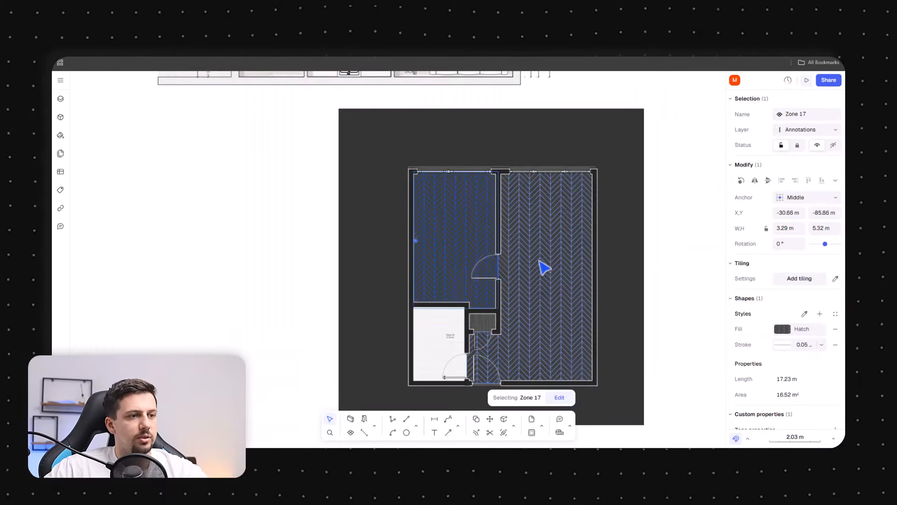
# Give the bathroom zone the Square 300x300 tile hatch with an added background
pyautogui.press('Escape')
pyautogui.click(453, 352)
pyautogui.scroll(2, 463, 346)
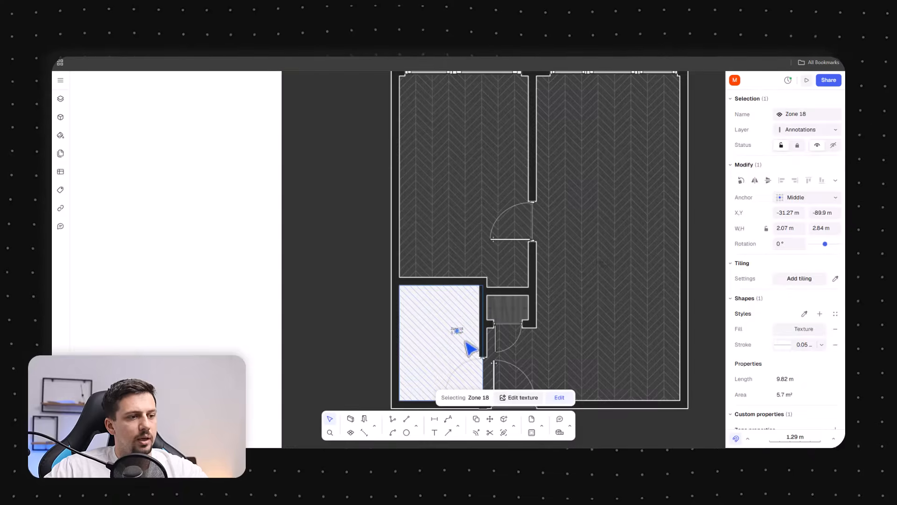
pyautogui.click(800, 330)
pyautogui.click(685, 272)
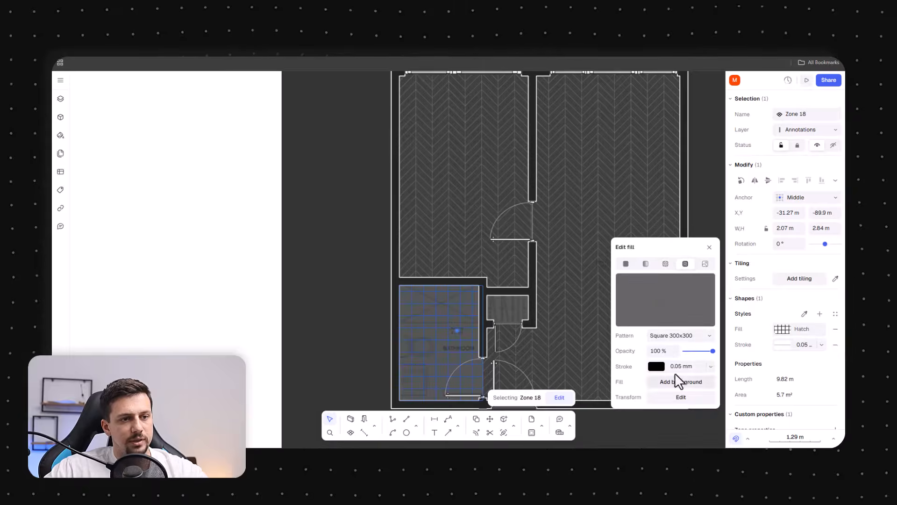
pyautogui.click(680, 335)
pyautogui.click(680, 337)
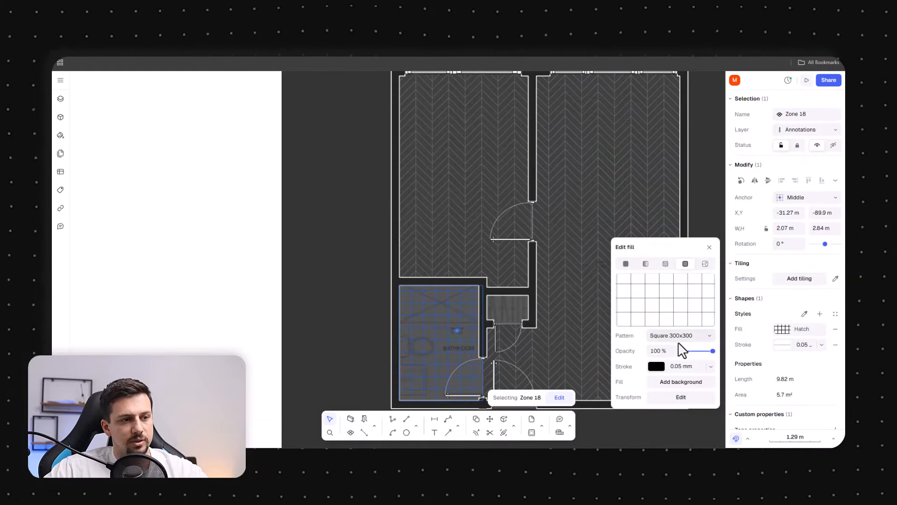
pyautogui.click(671, 379)
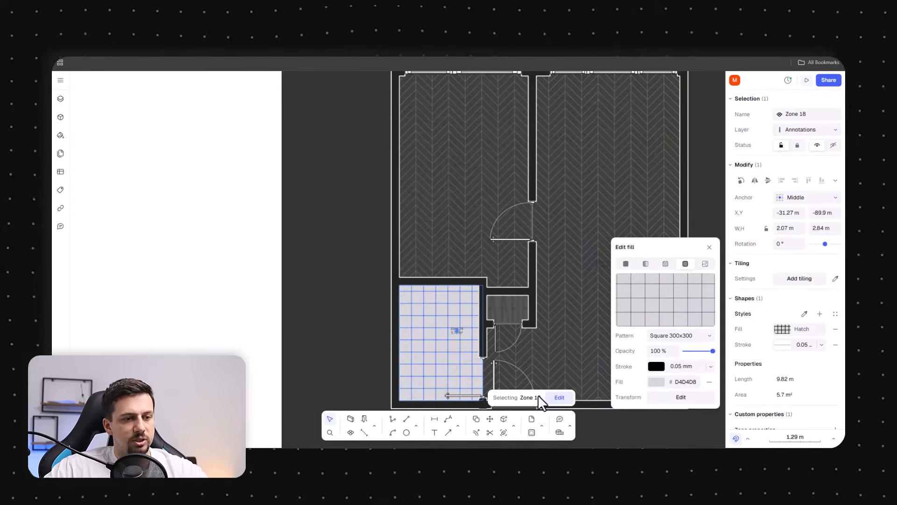
# Sample the bathroom tiles' background and stroke colours from the parquet floor with the eyedropper
pyautogui.click(668, 383)
pyautogui.click(709, 397)
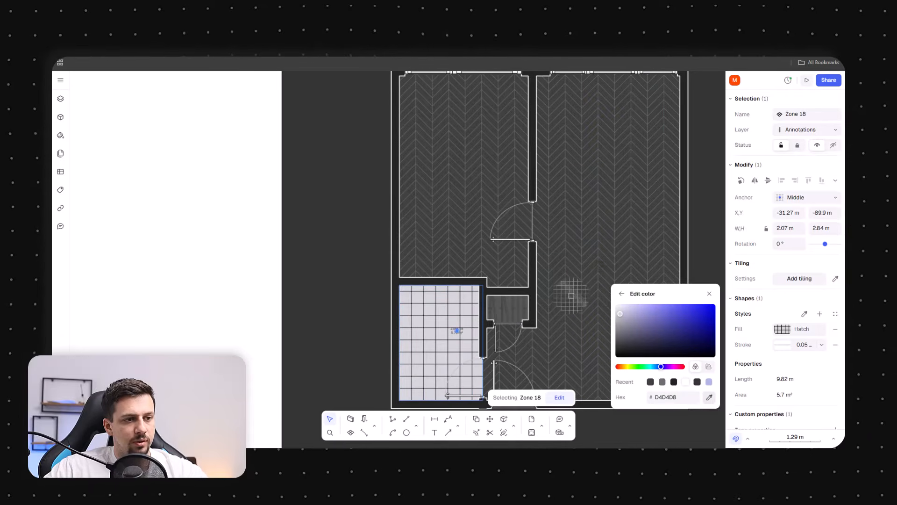
pyautogui.click(571, 297)
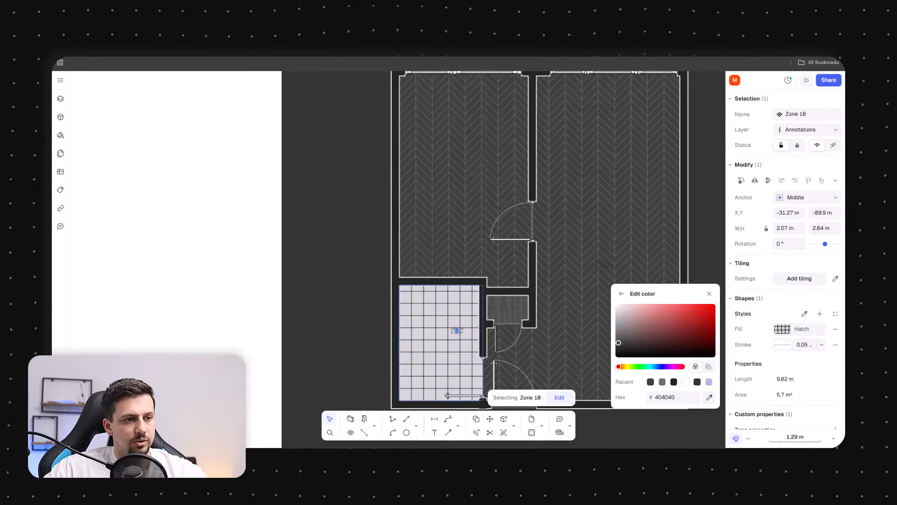
pyautogui.click(619, 295)
pyautogui.click(655, 368)
pyautogui.click(710, 381)
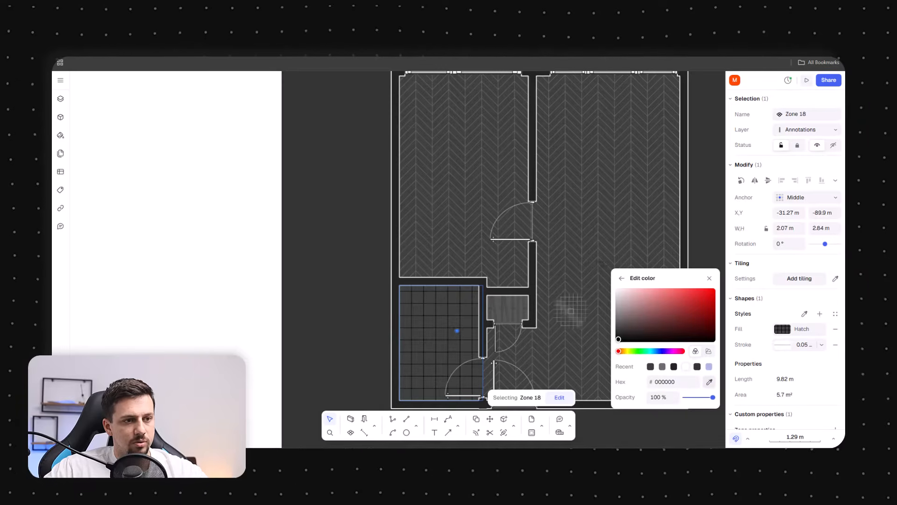
pyautogui.click(572, 319)
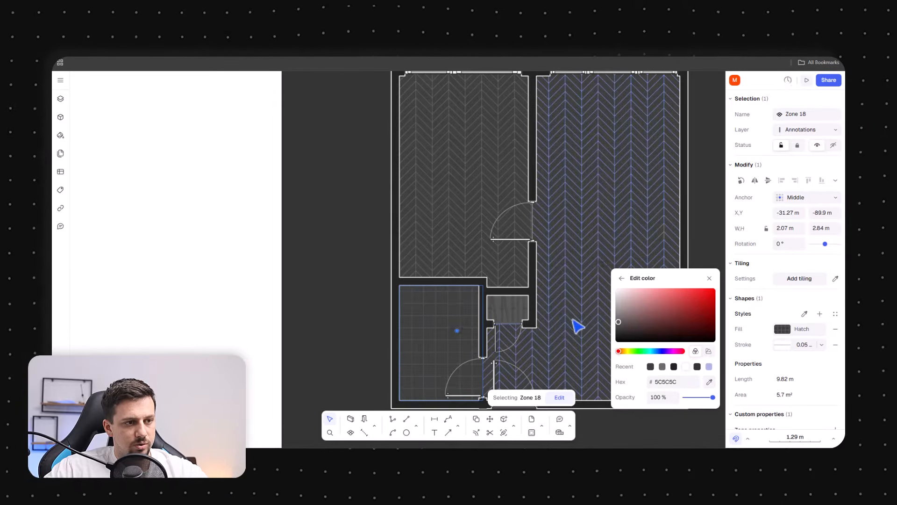
pyautogui.click(136, 318)
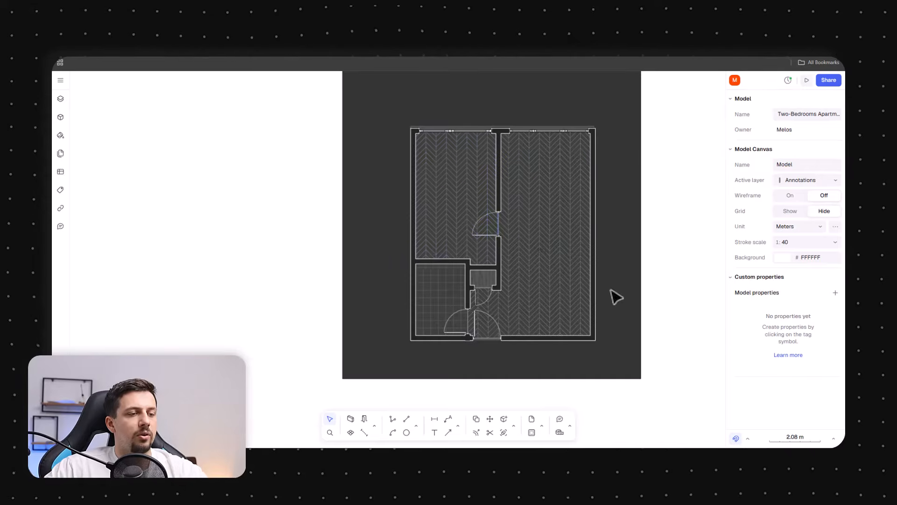
# Zoom in and out to examine the floor fills across the apartment
pyautogui.scroll(5, 483, 287)
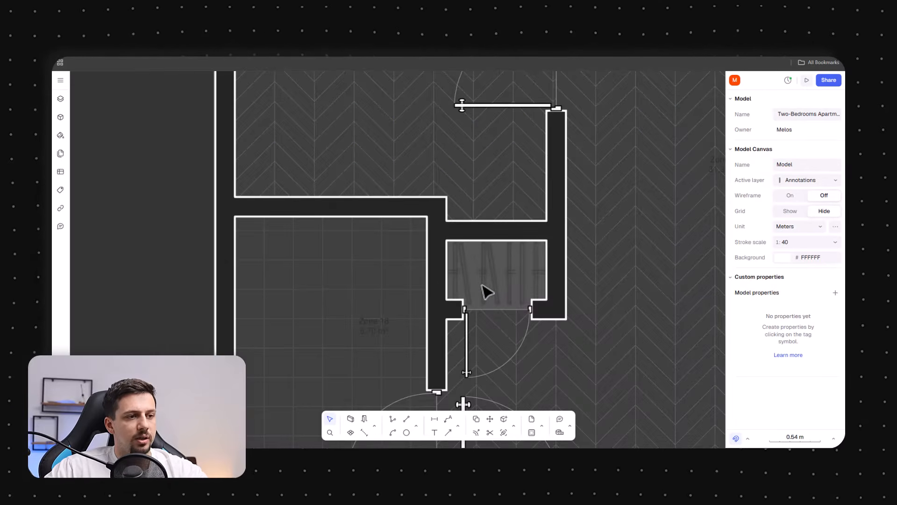
pyautogui.scroll(-4, 486, 287)
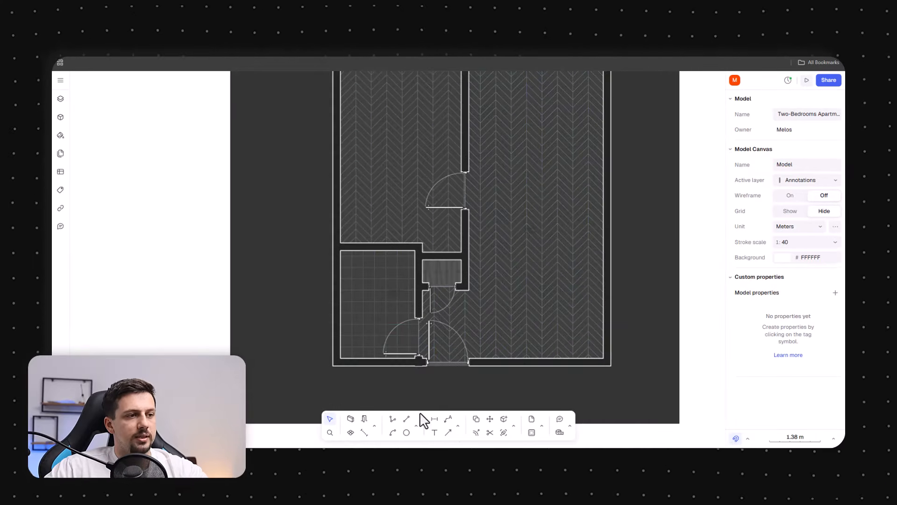
pyautogui.scroll(-4, 393, 378)
pyautogui.scroll(4, 416, 280)
pyautogui.scroll(-4, 531, 266)
pyautogui.scroll(4, 507, 343)
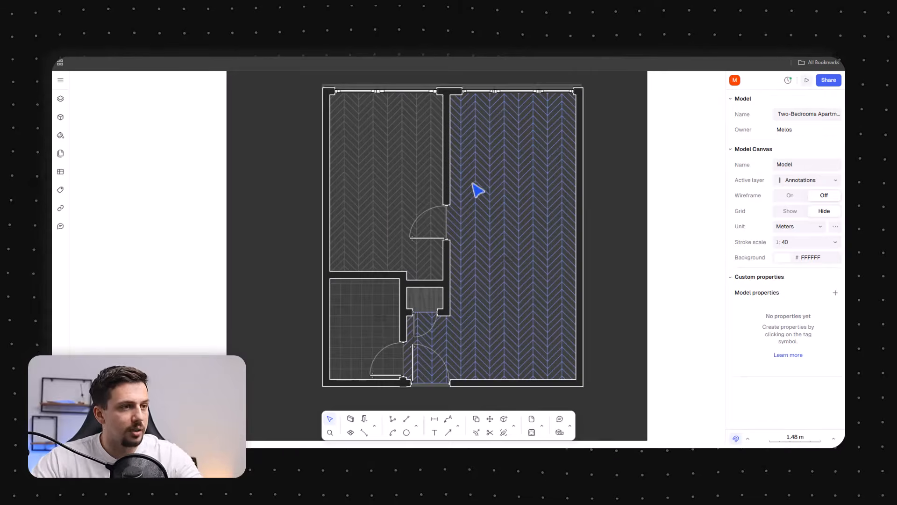
# Place the Double bed 1.9x2.1 with stands from the bed library results in the bedroom's upper-left corner
pyautogui.click(60, 117)
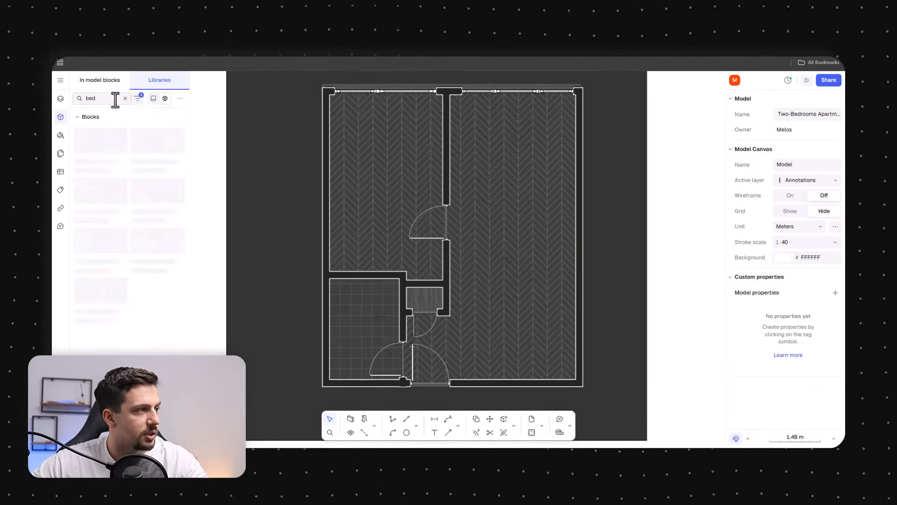
pyautogui.scroll(-2, 133, 315)
pyautogui.moveTo(150, 303); pyautogui.dragTo(365, 184)
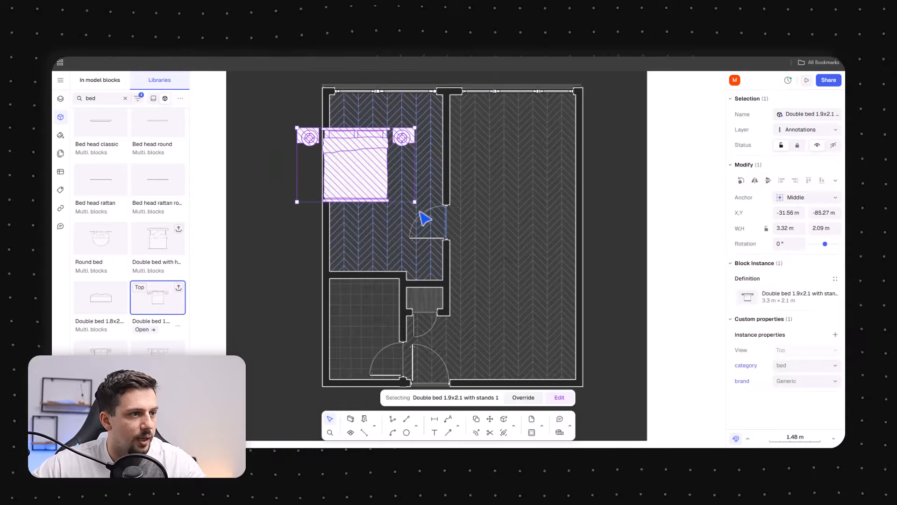
# Rotate the double bed 90° and move it against the bedroom's left wall, headboard to the wall
pyautogui.moveTo(421, 203); pyautogui.dragTo(401, 100)
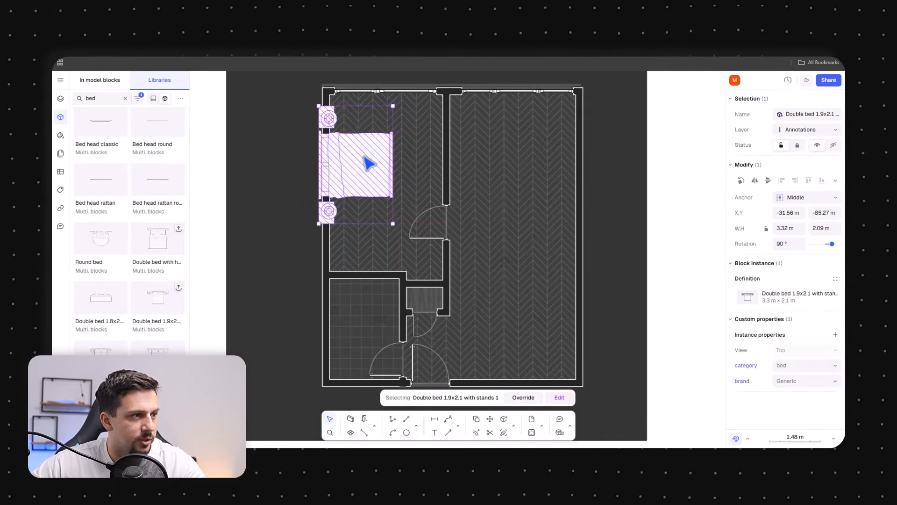
pyautogui.moveTo(371, 164); pyautogui.dragTo(374, 180)
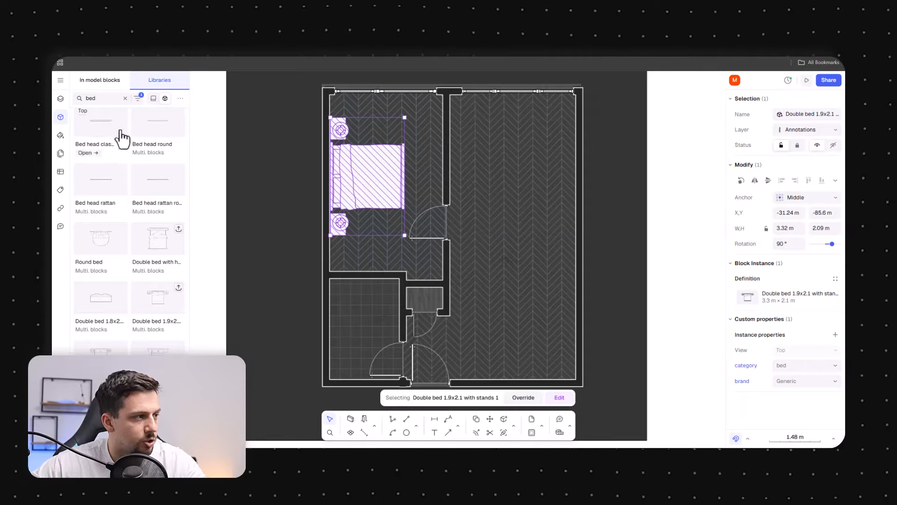
# Search the block library for living-room seating and place the Tylosand sofa lounge set-up, rotated -90°, in the living room's upper area
pyautogui.doubleClick(92, 99)
pyautogui.write('living')
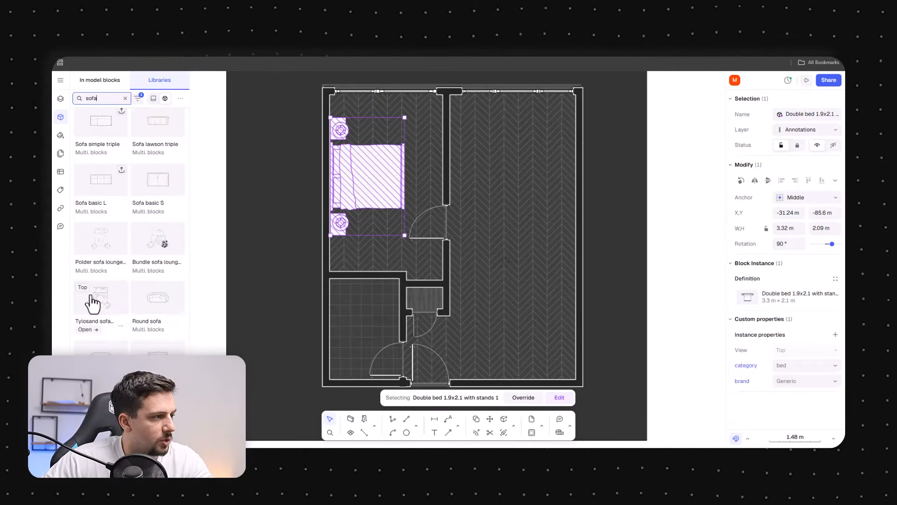
pyautogui.moveTo(88, 304); pyautogui.dragTo(516, 217)
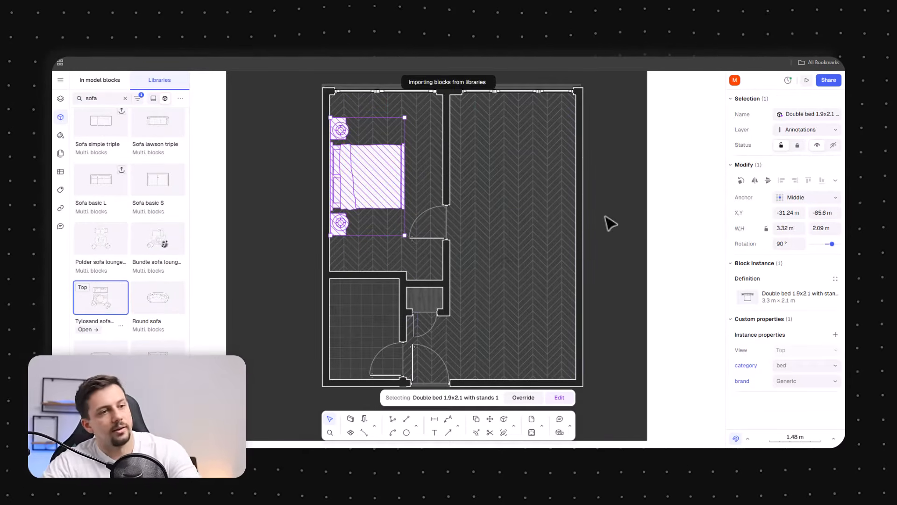
pyautogui.moveTo(597, 106); pyautogui.dragTo(586, 214)
pyautogui.moveTo(557, 174); pyautogui.dragTo(538, 189)
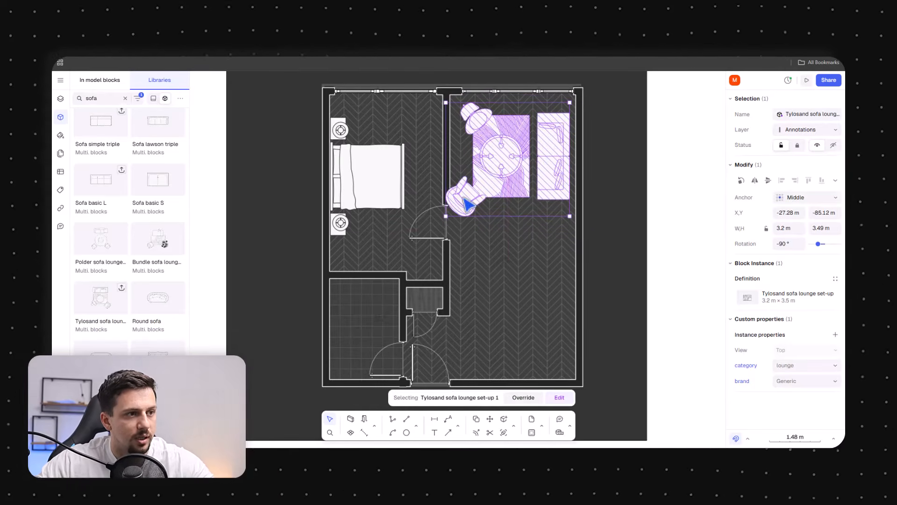
# Edit the sofa lounge block, shifting the lower armchair right and rotating the upper armchair to face the table
pyautogui.doubleClick(465, 201)
pyautogui.moveTo(466, 210); pyautogui.dragTo(507, 220)
pyautogui.click(476, 118)
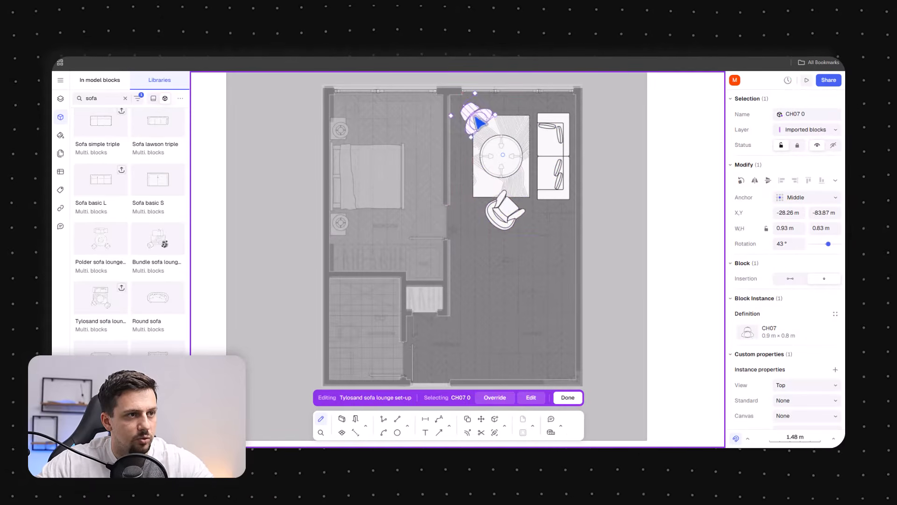
pyautogui.moveTo(479, 122); pyautogui.dragTo(526, 139)
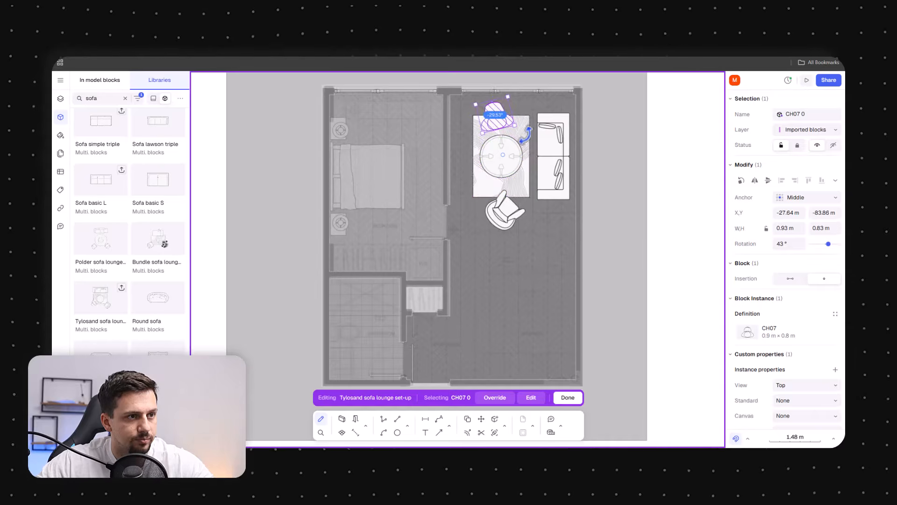
pyautogui.click(669, 273)
pyautogui.click(669, 279)
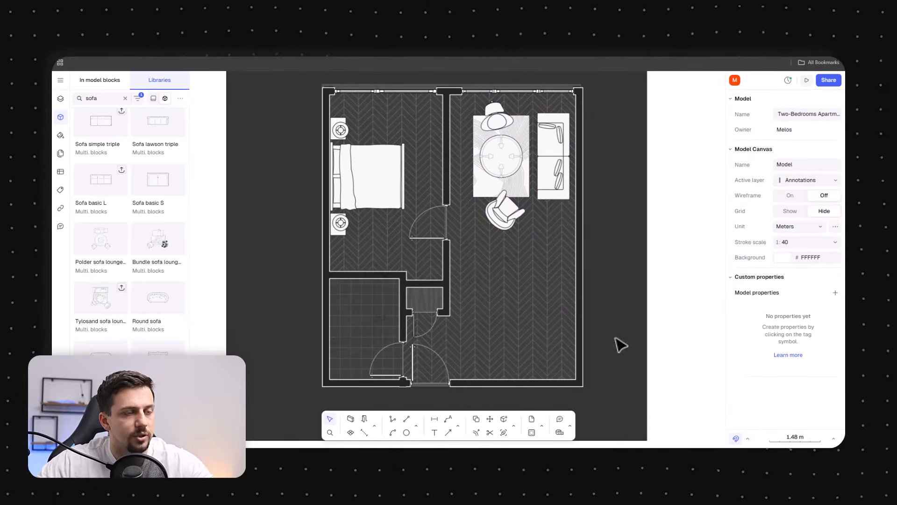
# Search the library for kitchen l and place the US Single wall kitchen with island in the living room
pyautogui.click(125, 98)
pyautogui.write('kitchen l')
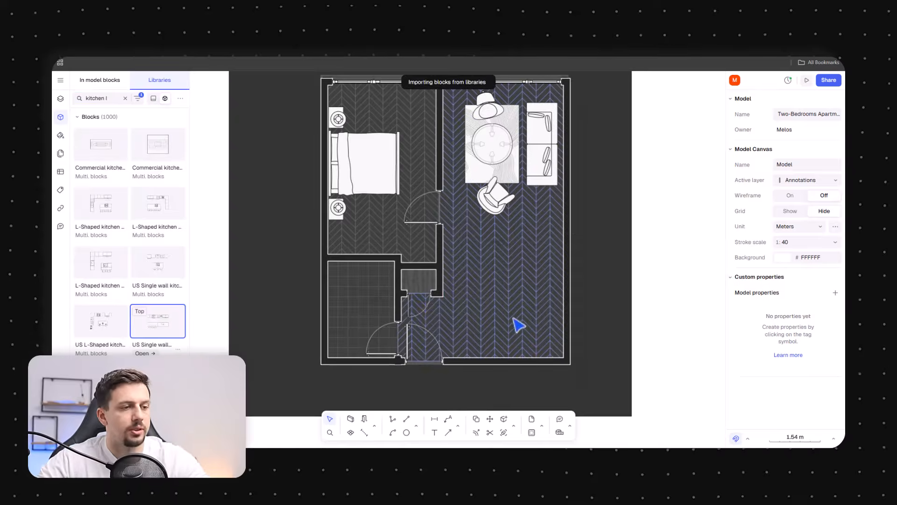
pyautogui.moveTo(546, 297); pyautogui.dragTo(531, 306)
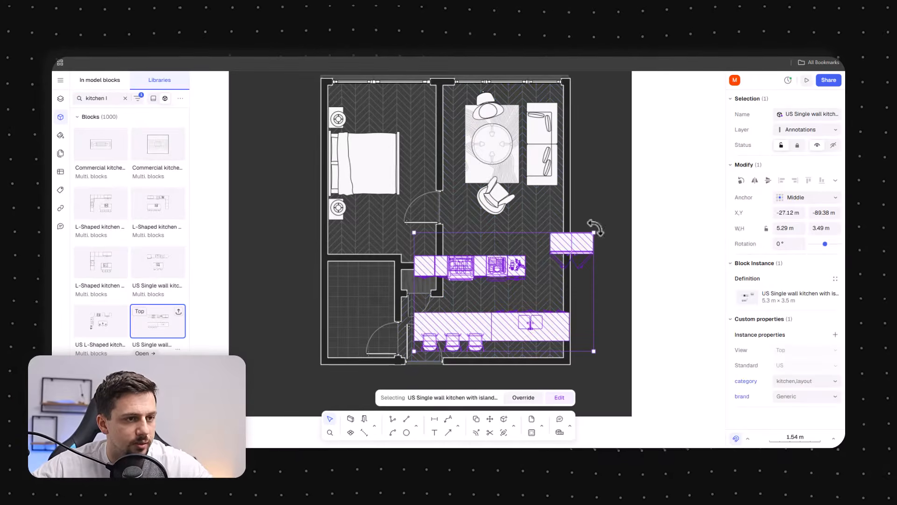
# Edit the kitchen block and delete the right section of its island
pyautogui.doubleClick(531, 321)
pyautogui.click(514, 317)
pyautogui.press('Delete')
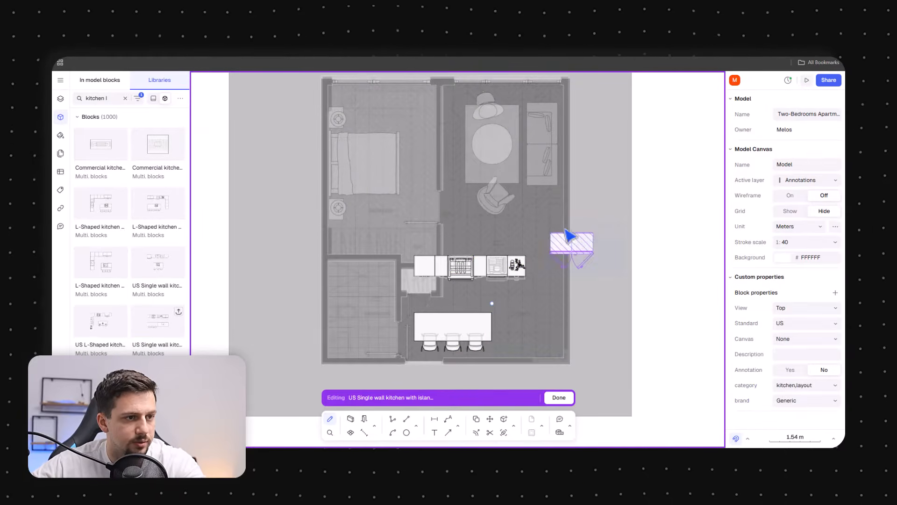
pyautogui.press('Escape')
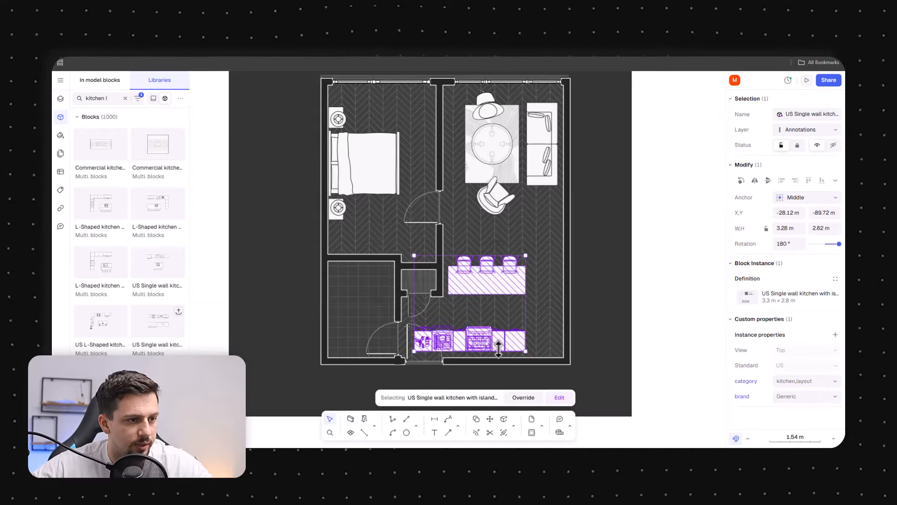
# Position the kitchen, rotated 180°, in the living room's lower-right corner with the counter along the bottom wall
pyautogui.moveTo(499, 348); pyautogui.dragTo(559, 353)
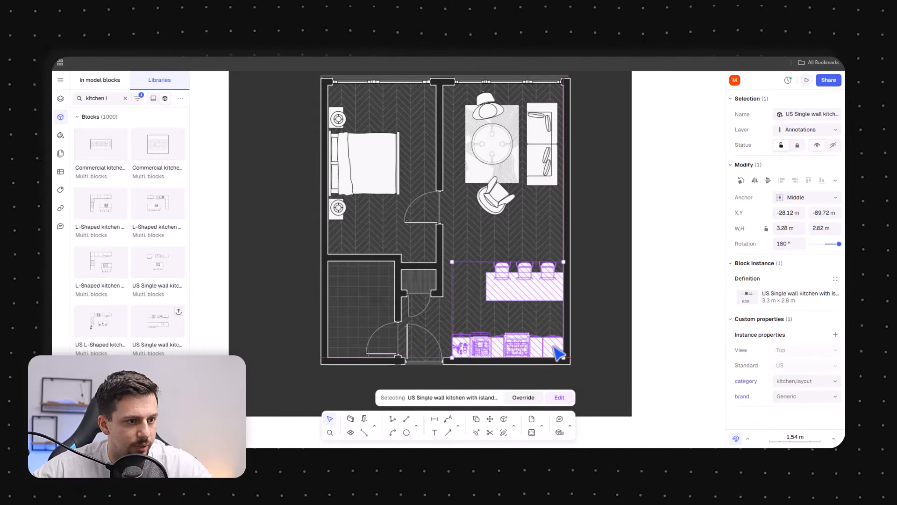
pyautogui.click(699, 374)
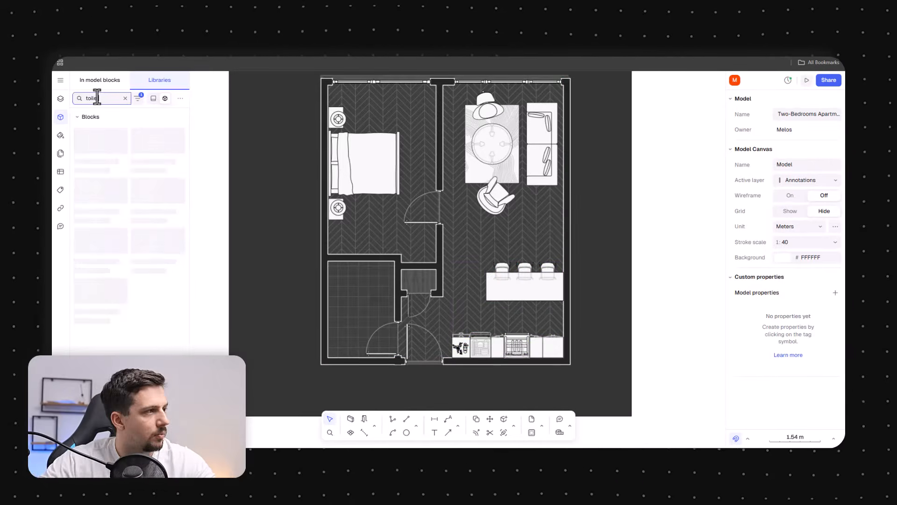
# Furnish the bathroom with a toilet on the left wall and rotate the Curved bath L 180°, stretching it to about 1.97 × 0.85 m
pyautogui.moveTo(99, 145); pyautogui.dragTo(341, 327)
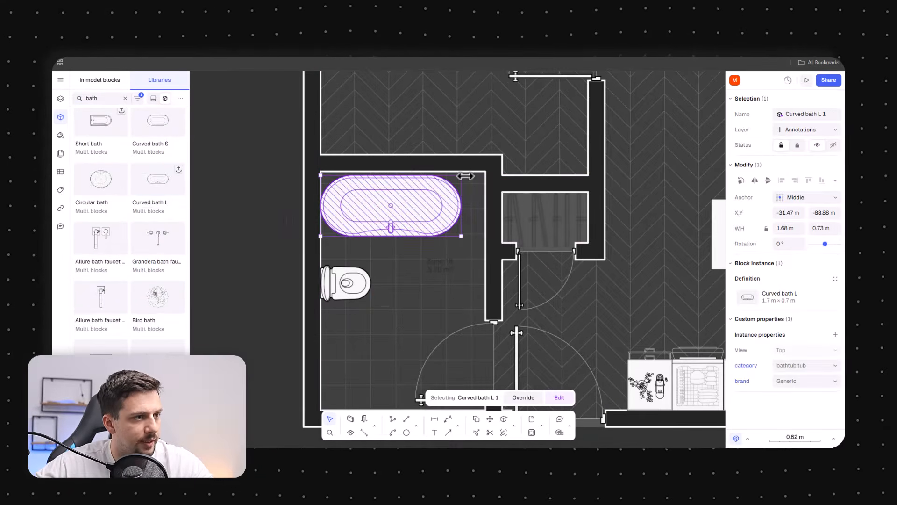
pyautogui.moveTo(323, 233); pyautogui.dragTo(235, 268)
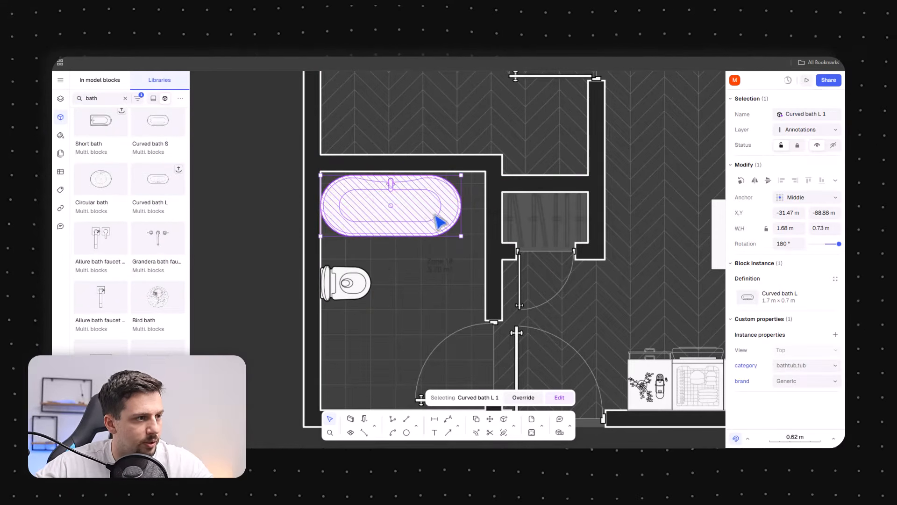
pyautogui.moveTo(462, 236); pyautogui.dragTo(485, 248)
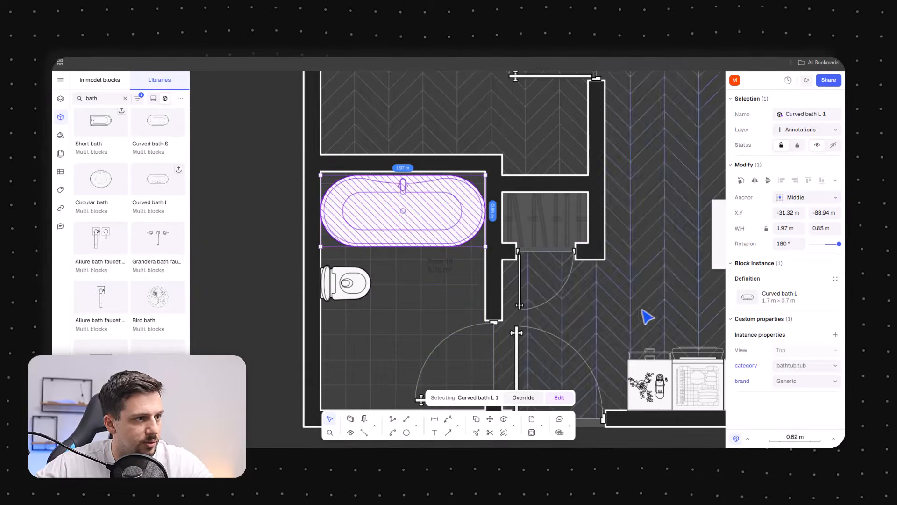
pyautogui.click(643, 310)
# Place the Wardrobe sliding door L block in the bedroom below the bed, rotated 180°
pyautogui.scroll(-3, 413, 206)
pyautogui.click(372, 253)
pyautogui.scroll(3, 377, 255)
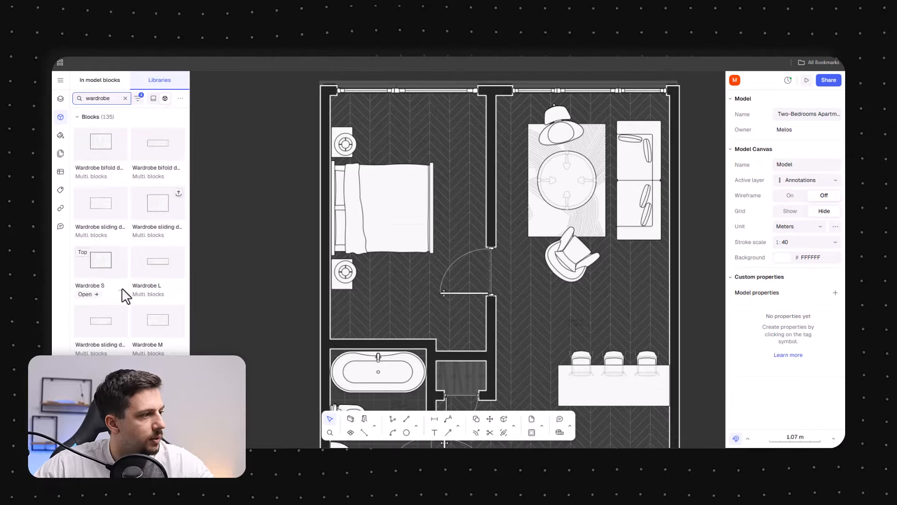
pyautogui.scroll(-1, 155, 309)
pyautogui.moveTo(100, 245); pyautogui.dragTo(402, 324)
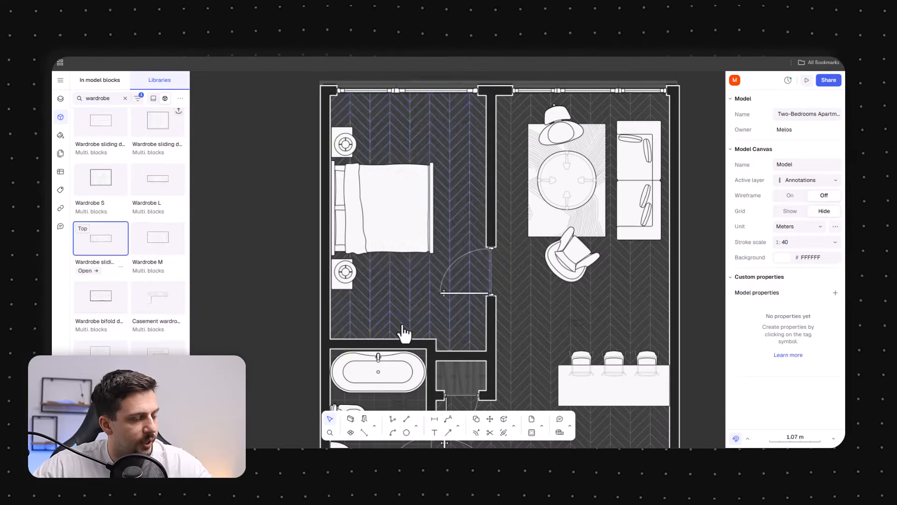
pyautogui.moveTo(455, 304); pyautogui.dragTo(346, 342)
pyautogui.moveTo(402, 331); pyautogui.dragTo(382, 330)
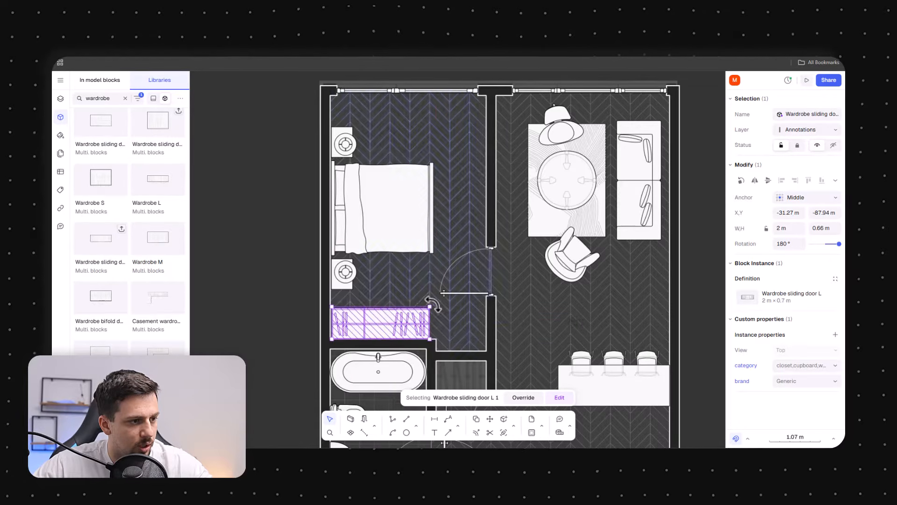
pyautogui.moveTo(432, 306); pyautogui.dragTo(444, 309)
pyautogui.click(491, 323)
# Place a Wardrobe bifold door block in the walk-in closet
pyautogui.scroll(2, 96, 266)
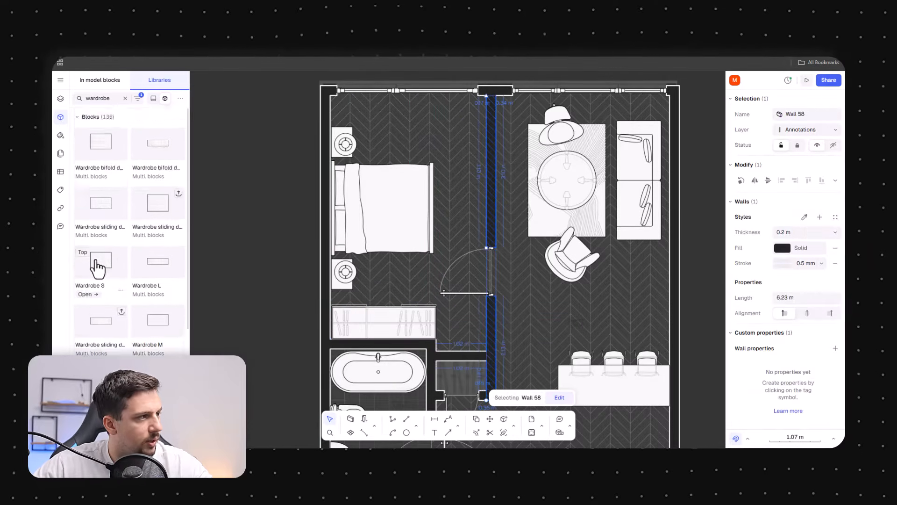
pyautogui.moveTo(110, 151); pyautogui.dragTo(472, 369)
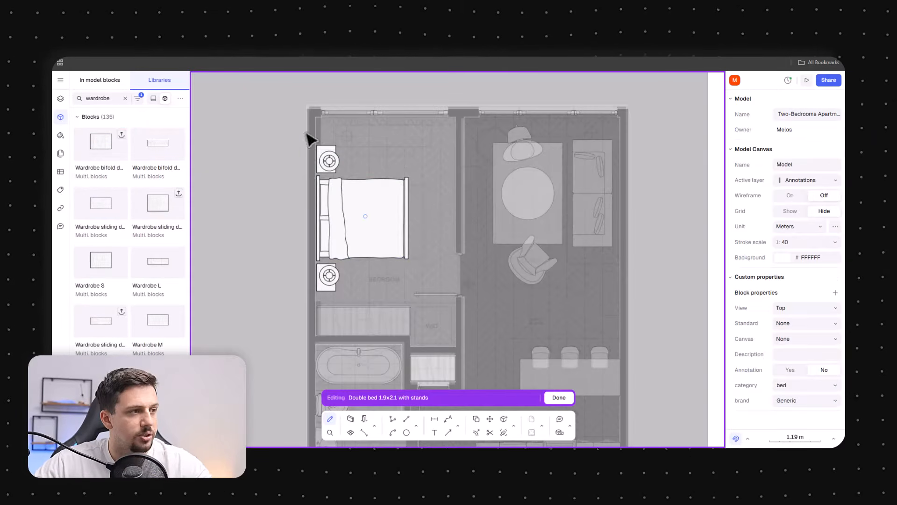
# Inside the bed block, select all paths and set the Style Border & Fill stroke colour to white FFFFFF
pyautogui.moveTo(309, 137); pyautogui.dragTo(451, 318)
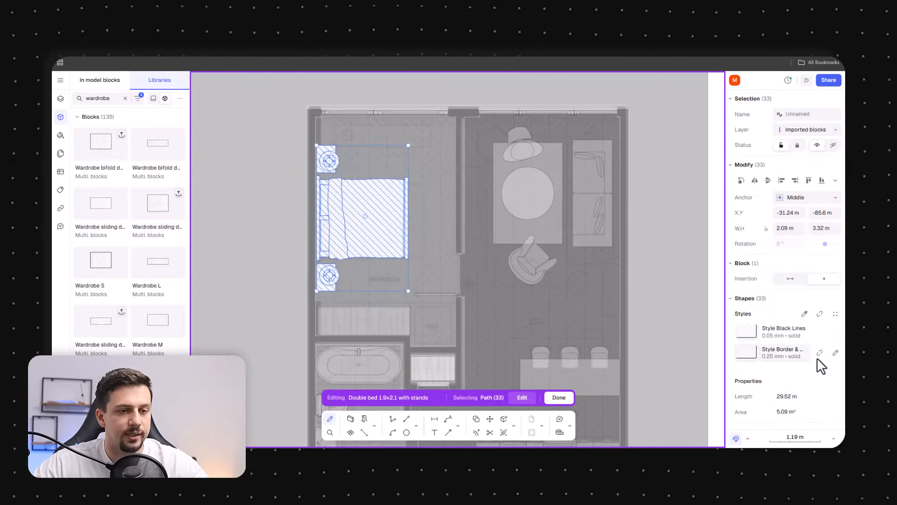
pyautogui.click(835, 354)
pyautogui.click(680, 327)
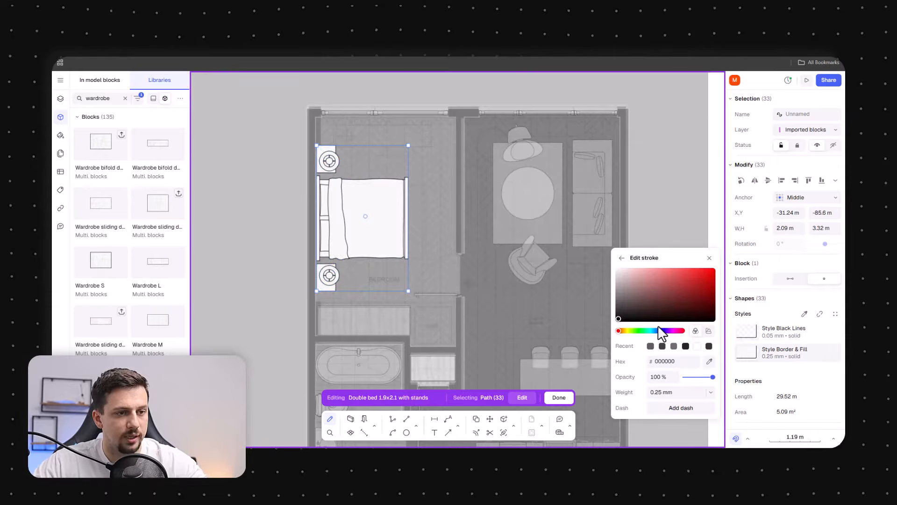
pyautogui.moveTo(573, 260); pyautogui.dragTo(528, 244)
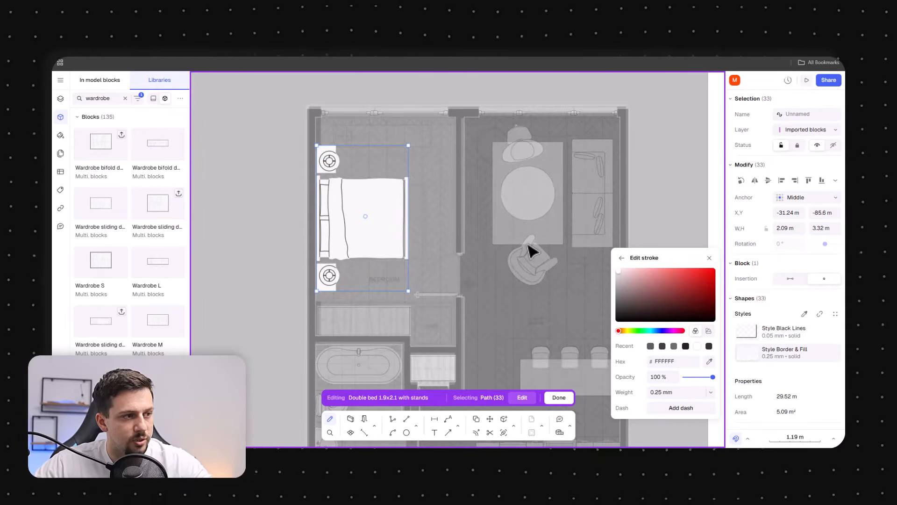
# Add a grey 686868 fill to the bed block's Style Black Lines
pyautogui.click(835, 331)
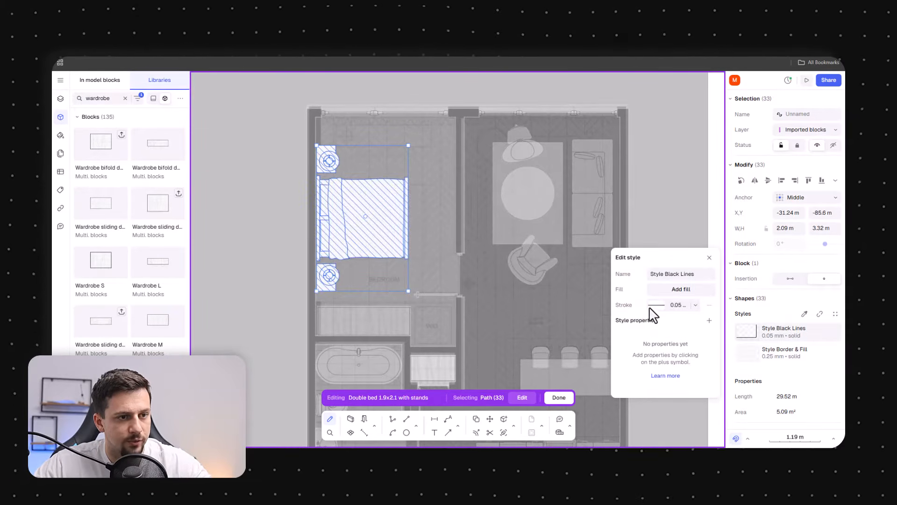
pyautogui.click(651, 306)
pyautogui.click(623, 257)
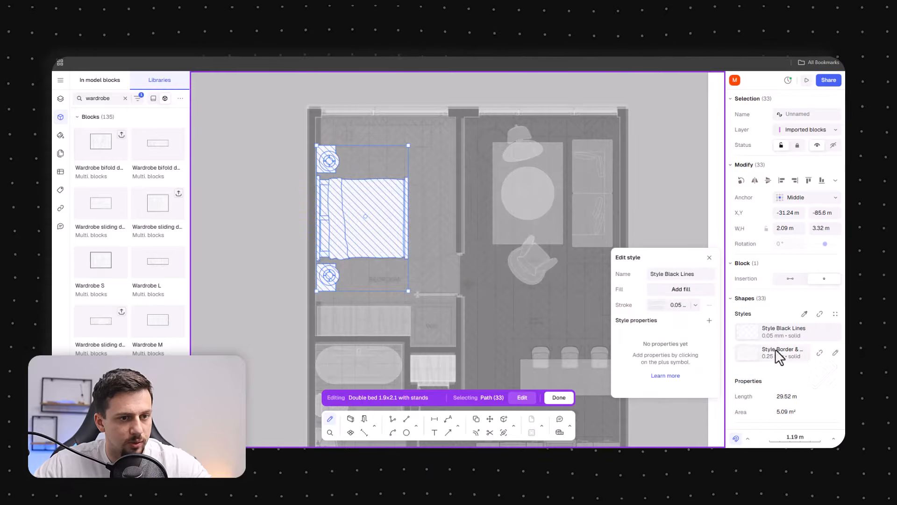
pyautogui.click(660, 289)
pyautogui.click(616, 315)
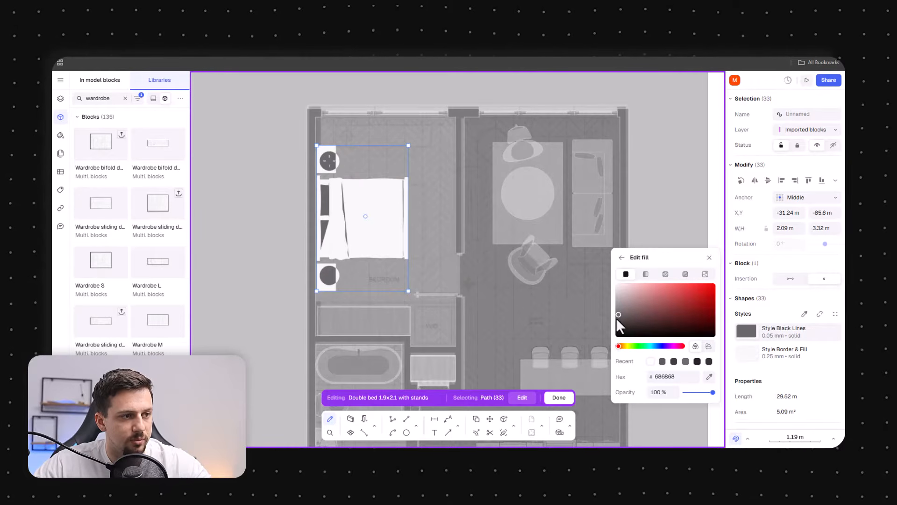
pyautogui.moveTo(617, 320); pyautogui.dragTo(617, 324)
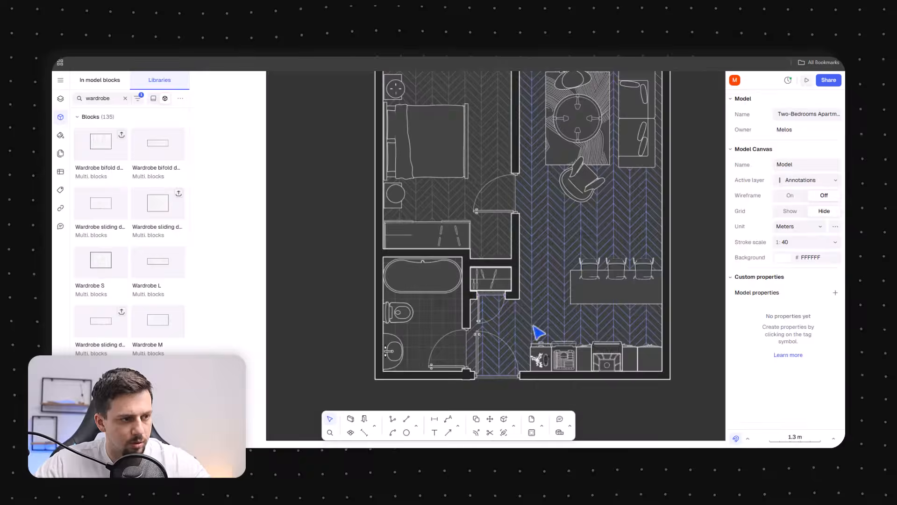
# Set the living room zone's parquet hatch fill colour to 494949
pyautogui.moveTo(473, 271); pyautogui.dragTo(362, 303, button='middle')
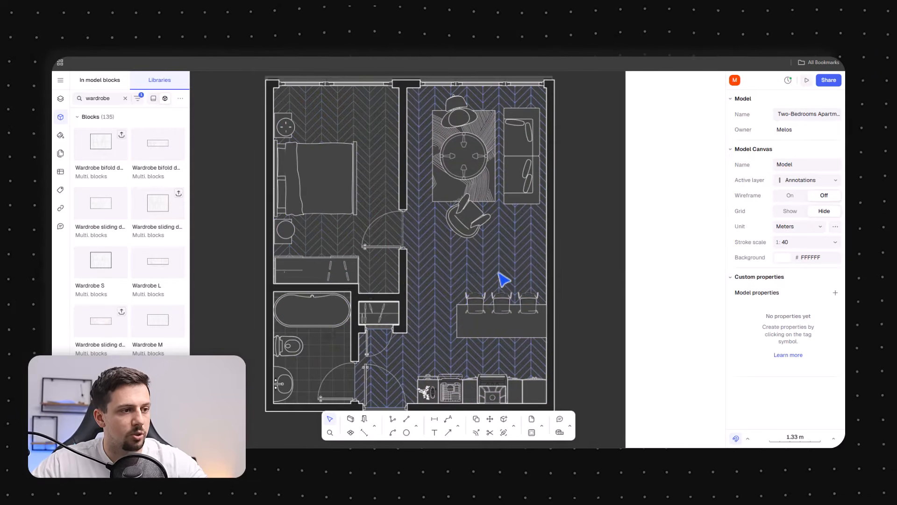
pyautogui.click(518, 274)
pyautogui.click(781, 329)
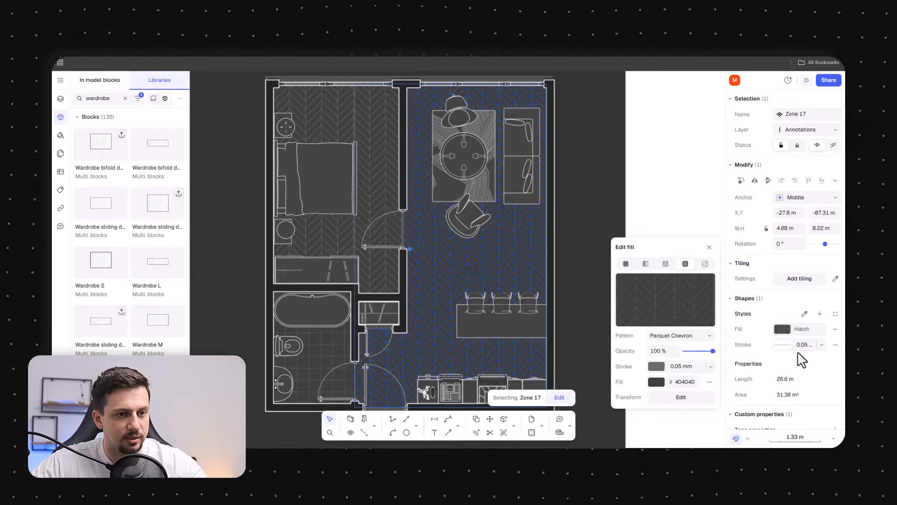
pyautogui.click(657, 382)
pyautogui.moveTo(616, 334); pyautogui.dragTo(617, 327)
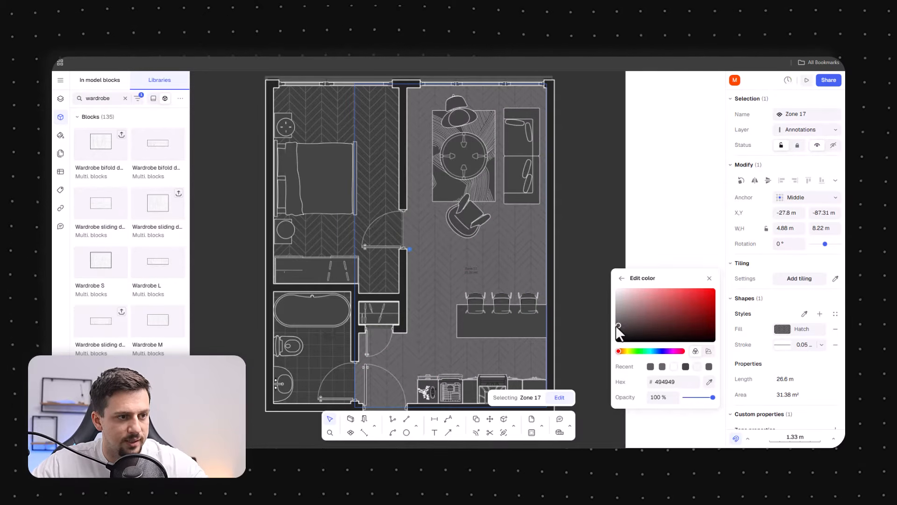
pyautogui.click(663, 238)
# Zoom out and back in to review the bedroom's floor zone
pyautogui.scroll(-3, 475, 357)
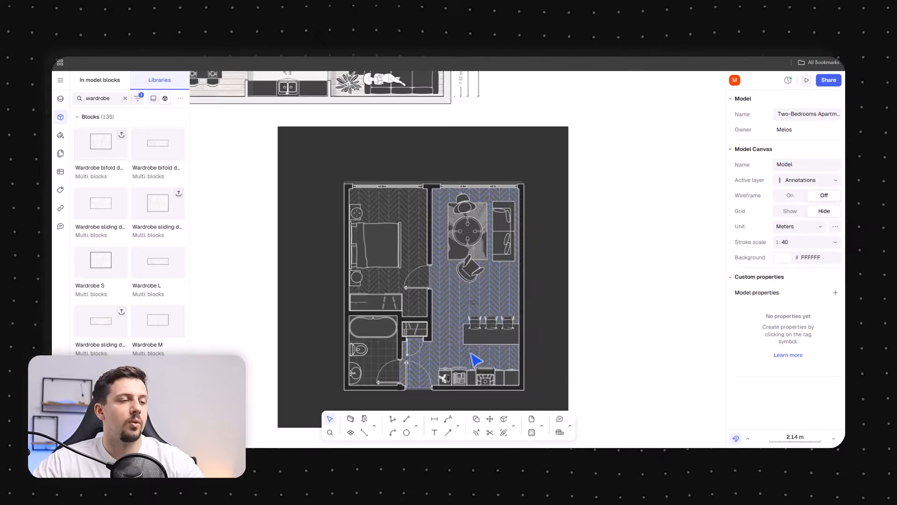
pyautogui.scroll(5, 380, 300)
pyautogui.click(409, 268)
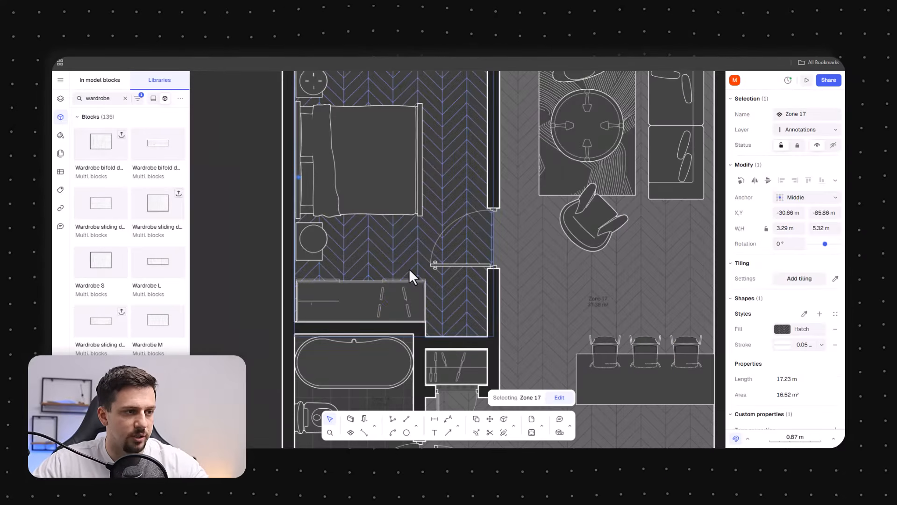
pyautogui.press('Escape')
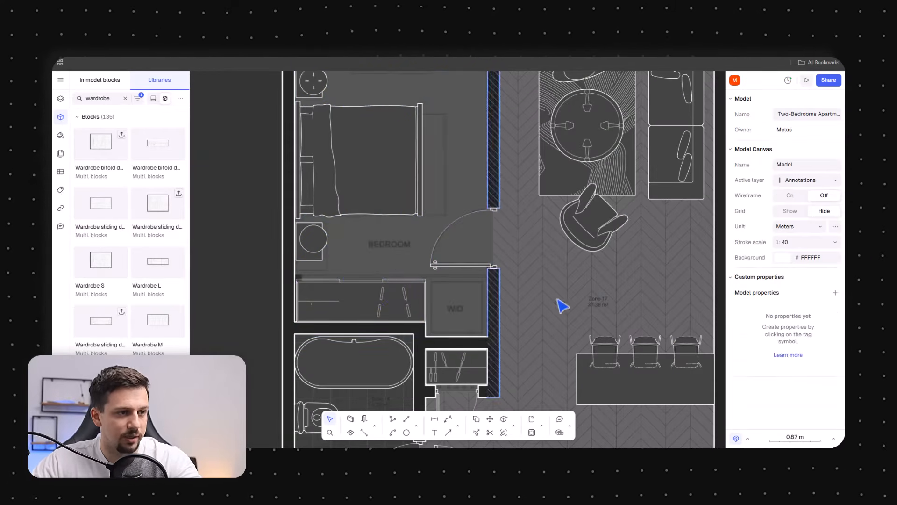
pyautogui.click(598, 302)
pyautogui.press('Escape')
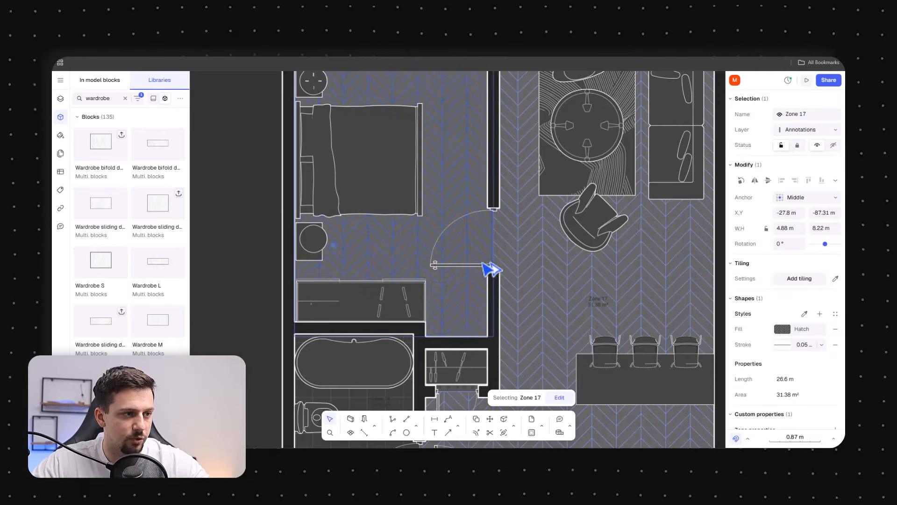
pyautogui.scroll(-3, 366, 295)
pyautogui.press('Escape')
pyautogui.scroll(-3, 681, 355)
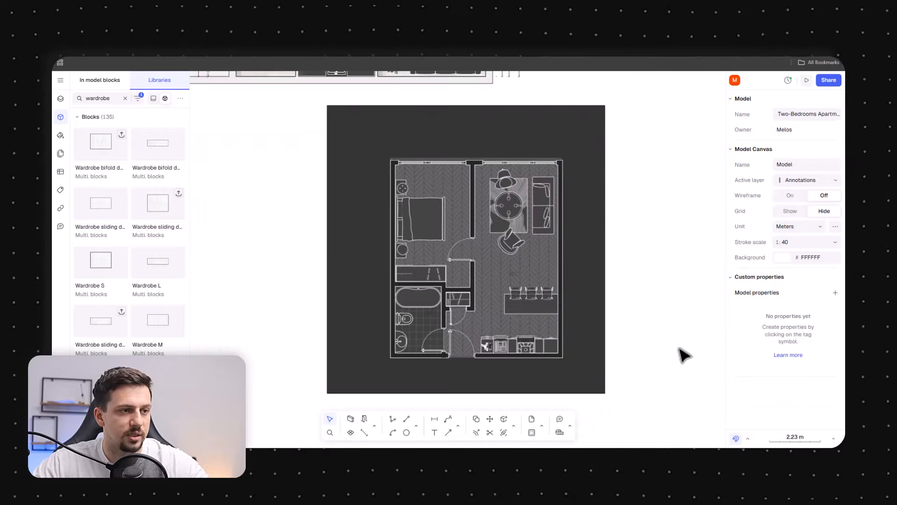
# Sample 666666 from the kitchen for the bathroom zone's hatch fill colour and open the hatch stroke settings
pyautogui.scroll(2, 486, 339)
pyautogui.click(392, 310)
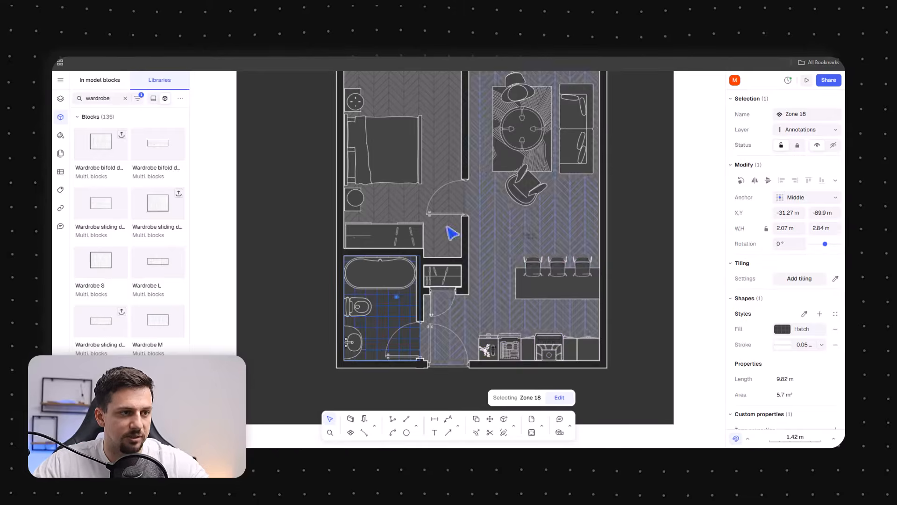
pyautogui.click(782, 329)
pyautogui.click(629, 366)
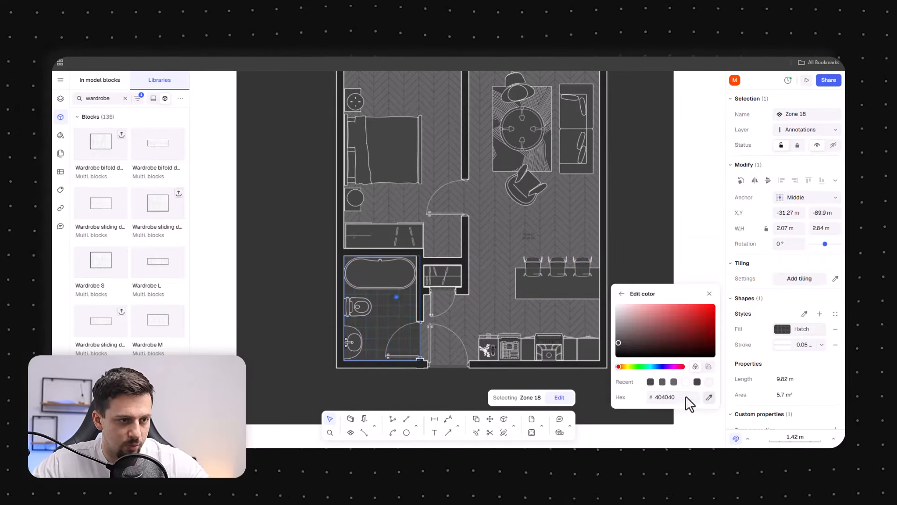
pyautogui.click(709, 397)
pyautogui.click(544, 326)
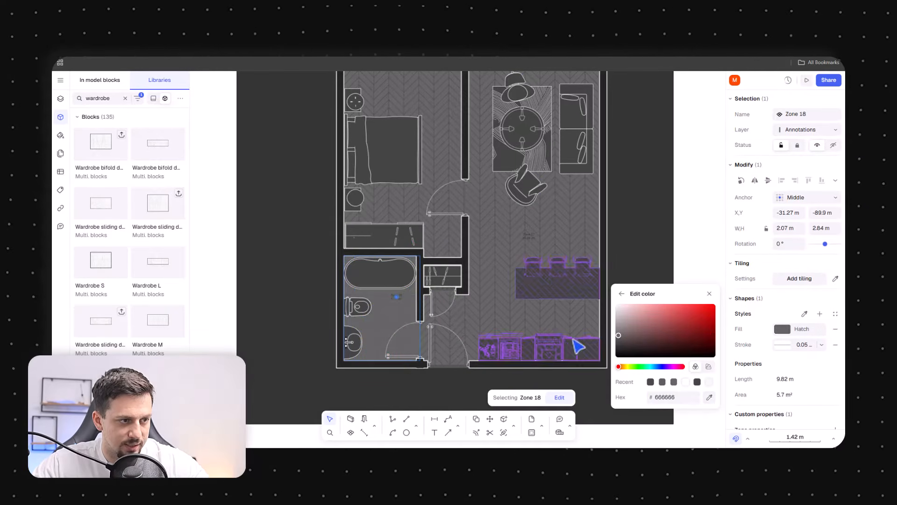
pyautogui.click(776, 330)
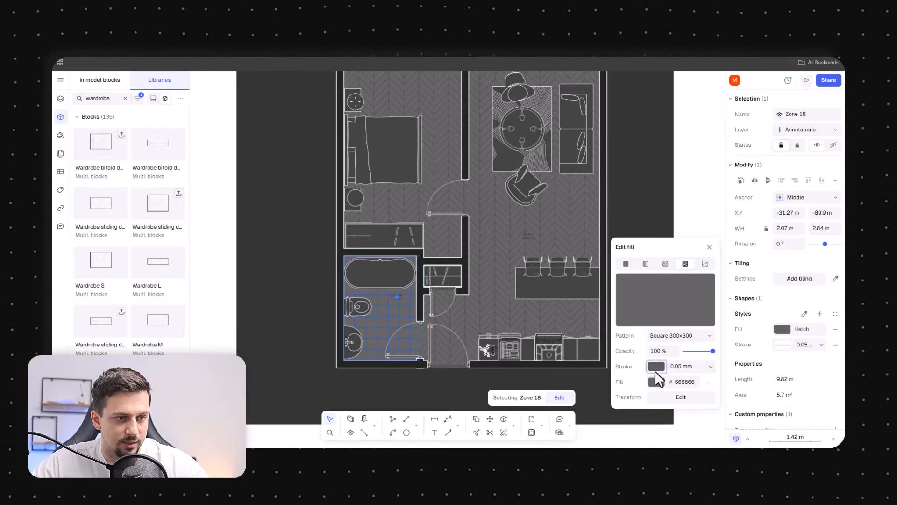
pyautogui.click(655, 367)
pyautogui.click(709, 382)
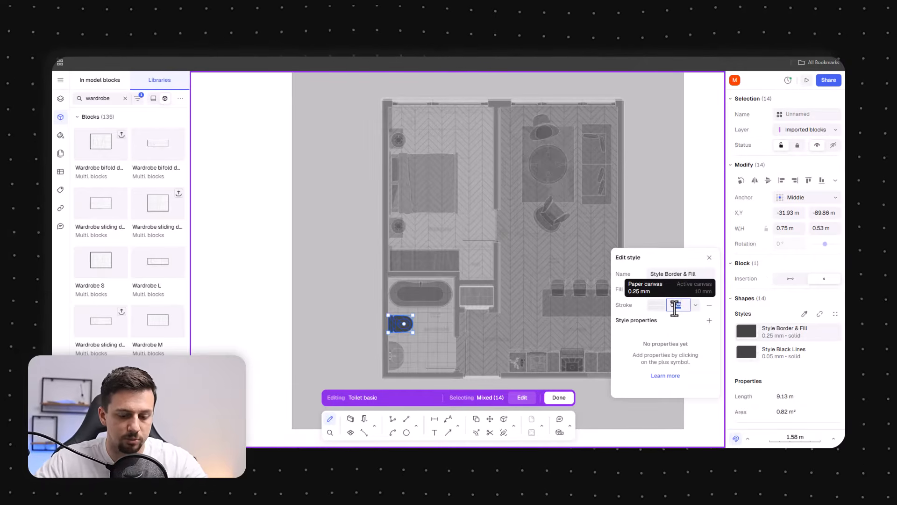
# Inside the toilet block, set the Style Border & Fill stroke weight to 0.1 mm
pyautogui.press('Return')
pyautogui.click(834, 356)
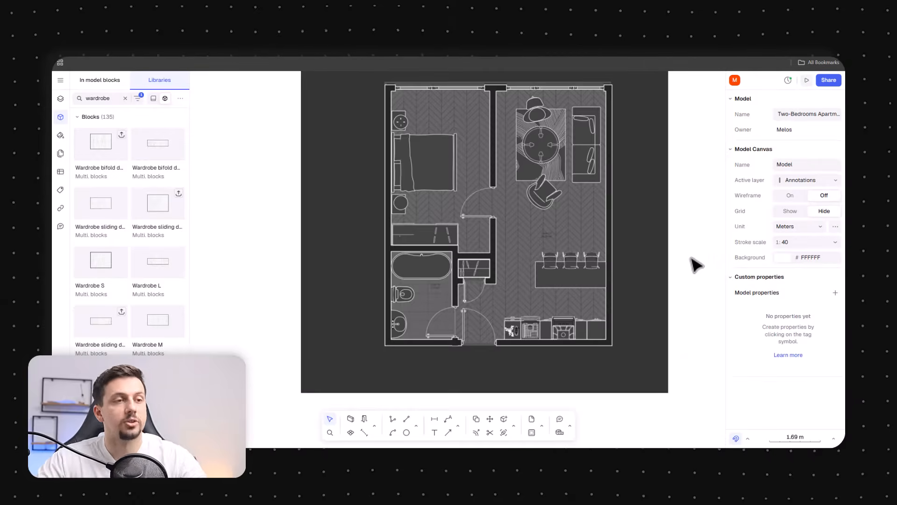
pyautogui.moveTo(684, 281); pyautogui.dragTo(673, 294, button='middle')
pyautogui.scroll(4, 620, 319)
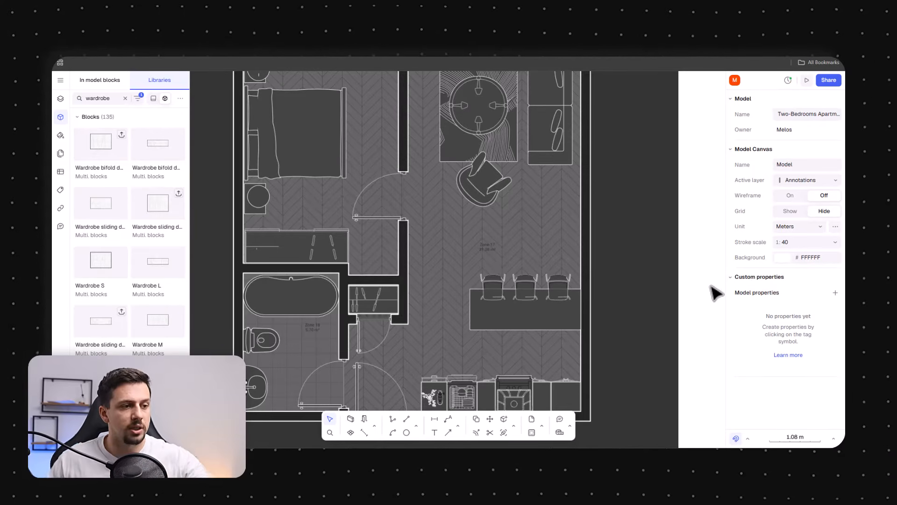
# Rename the bedroom floor zone as Bedroom
pyautogui.scroll(-3, 591, 368)
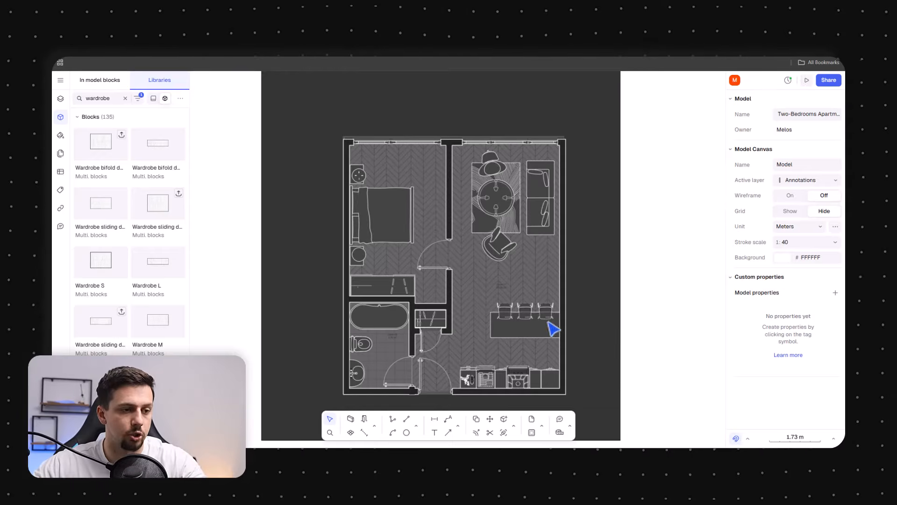
pyautogui.scroll(3, 505, 250)
pyautogui.scroll(-3, 556, 391)
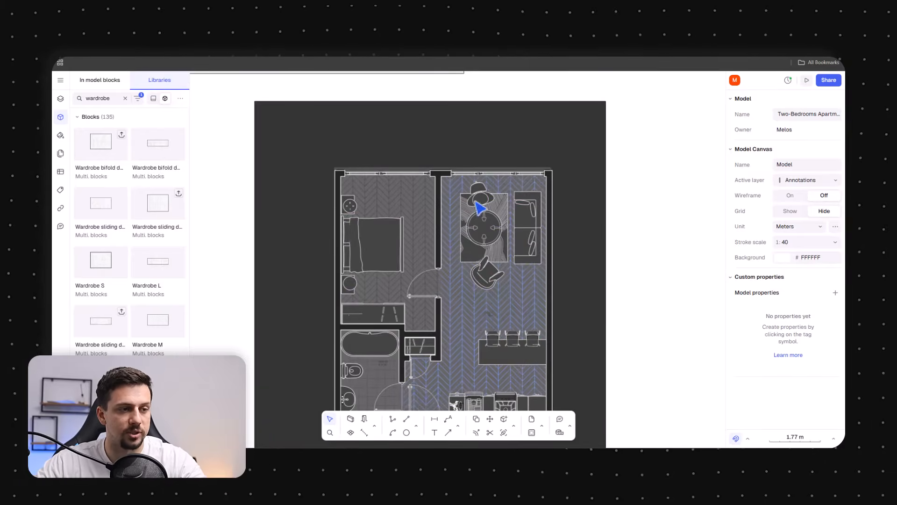
pyautogui.scroll(-3, 541, 176)
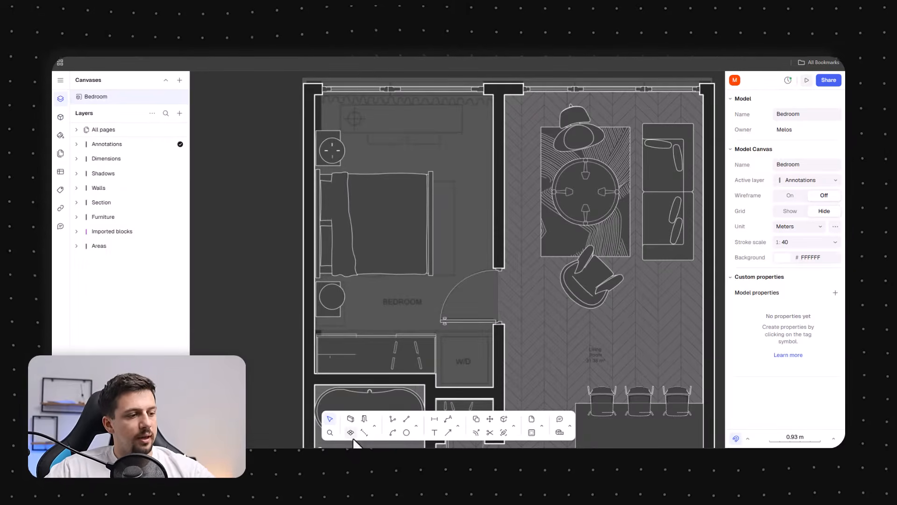
pyautogui.click(411, 312)
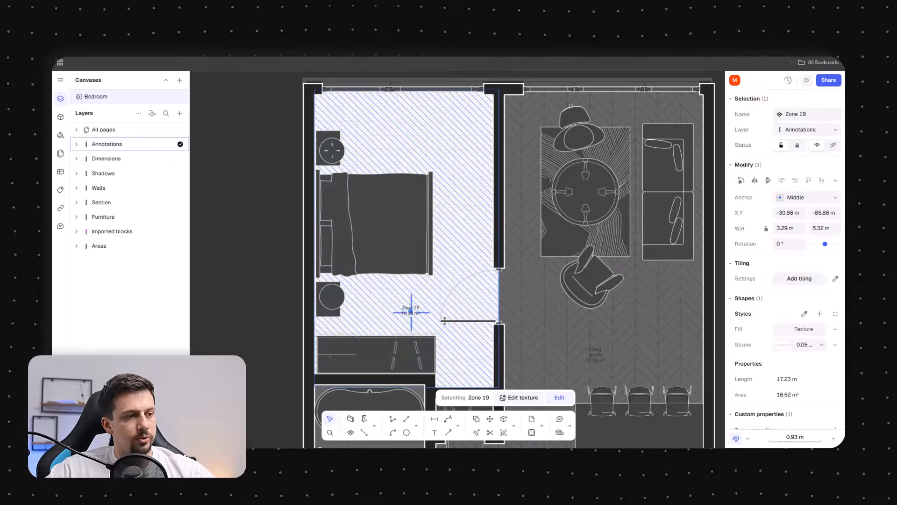
pyautogui.click(804, 114)
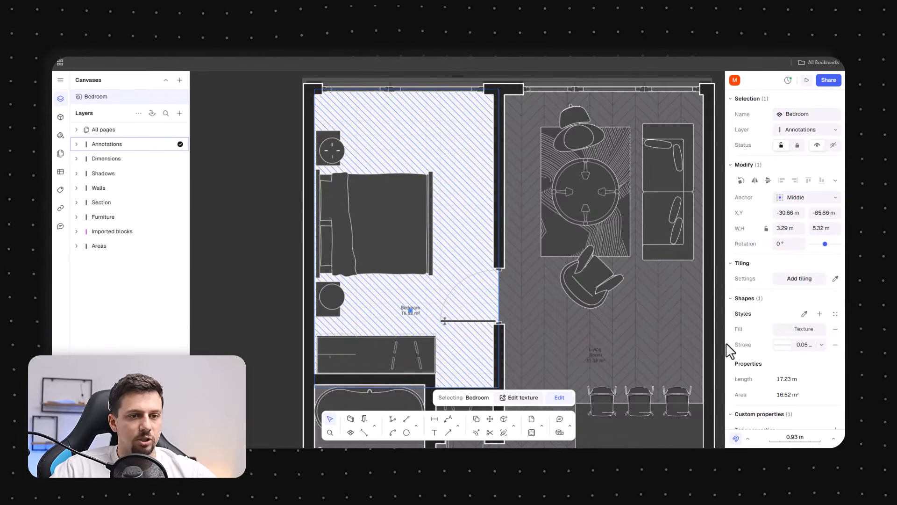
# Change the bedroom zone tag's font to Lexend
pyautogui.scroll(5, 452, 331)
pyautogui.scroll(-1, 831, 363)
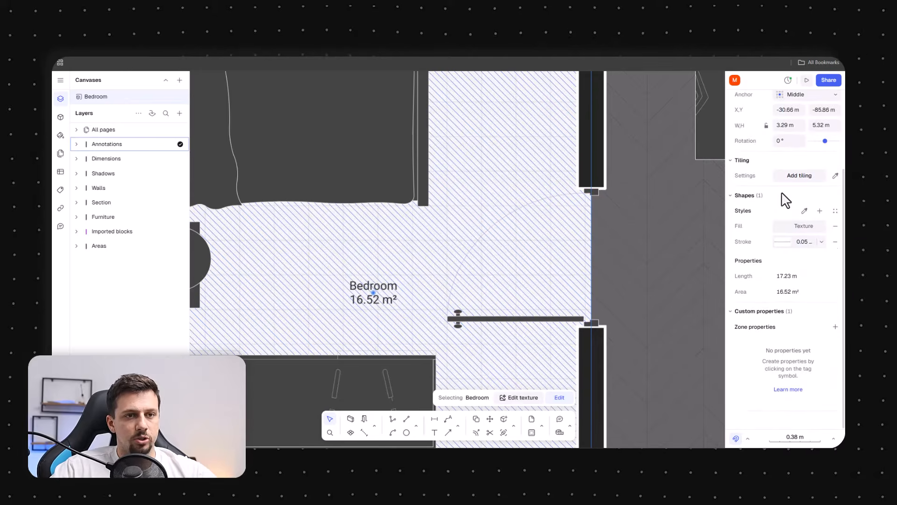
pyautogui.scroll(1, 788, 285)
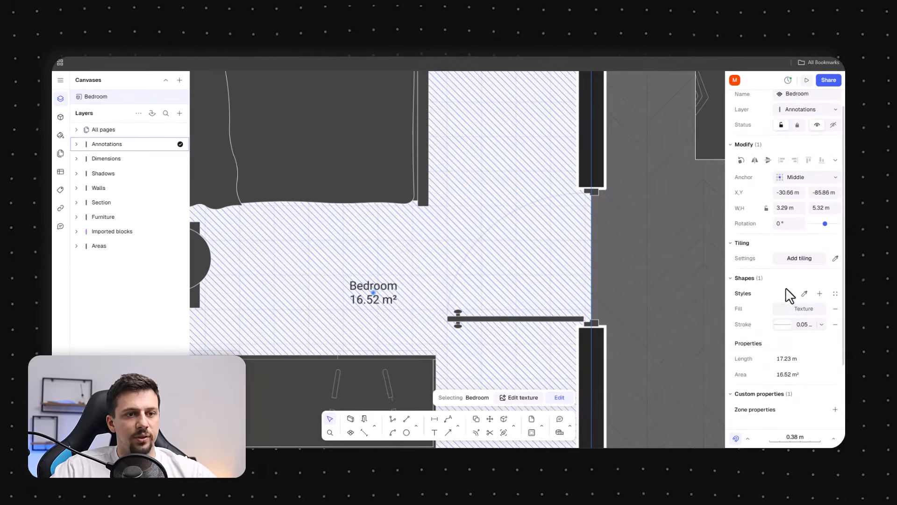
pyautogui.click(394, 298)
pyautogui.click(820, 309)
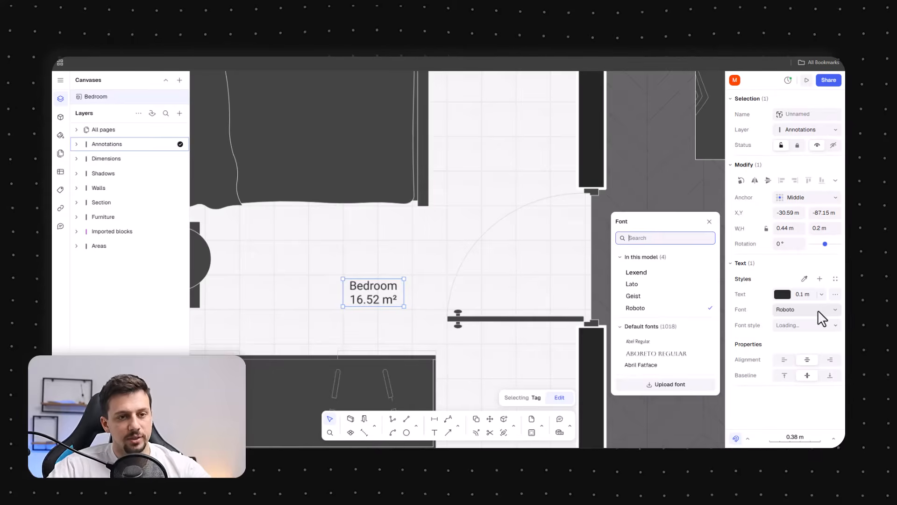
pyautogui.click(819, 310)
pyautogui.click(820, 317)
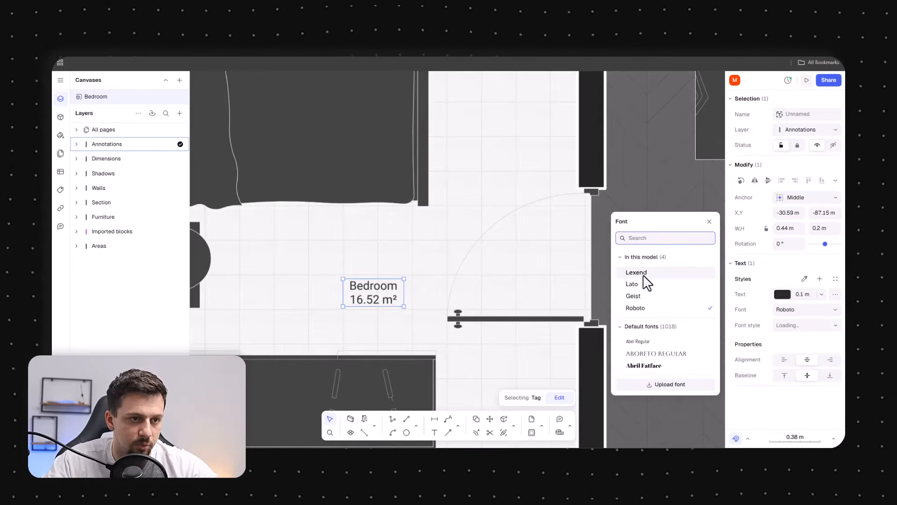
pyautogui.click(456, 286)
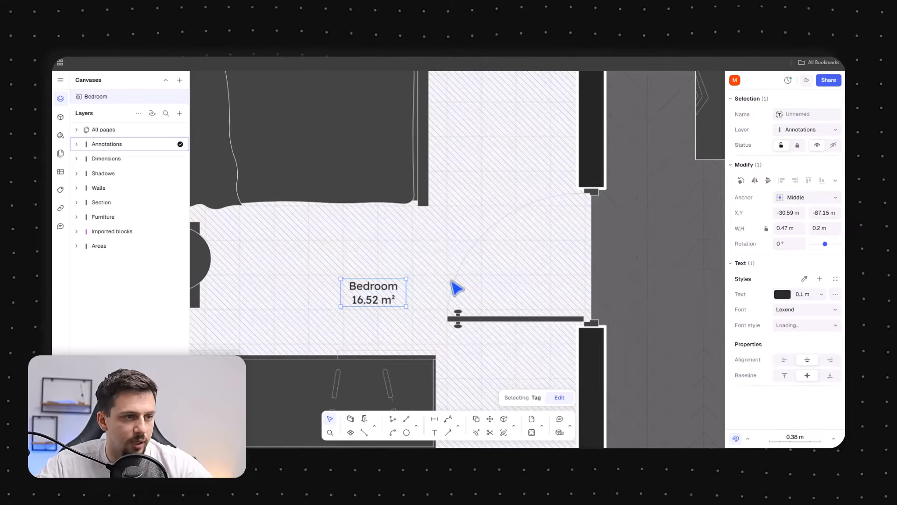
# Select the living room and bathroom tags and set their font to Lexend
pyautogui.scroll(-3, 515, 295)
pyautogui.click(659, 342)
pyautogui.scroll(-3, 548, 314)
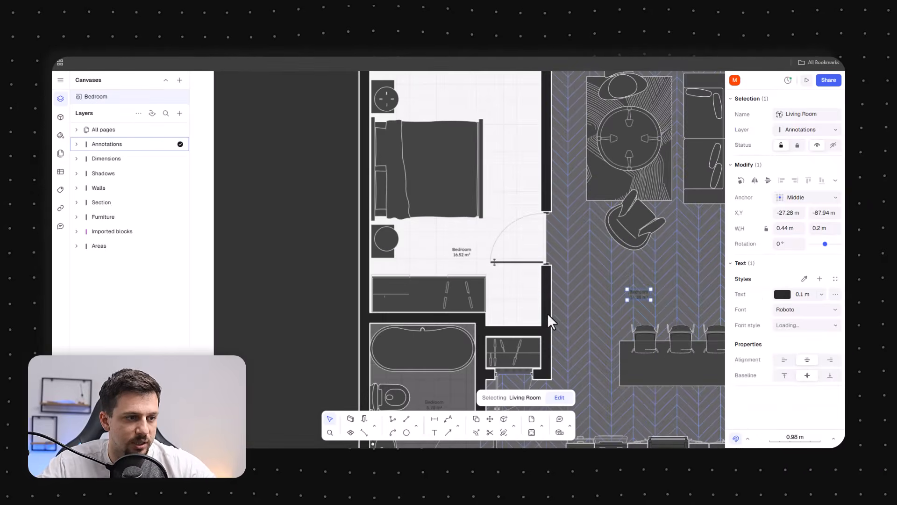
pyautogui.keyDown('shift'); pyautogui.click(439, 404); pyautogui.keyUp('shift')
pyautogui.click(803, 310)
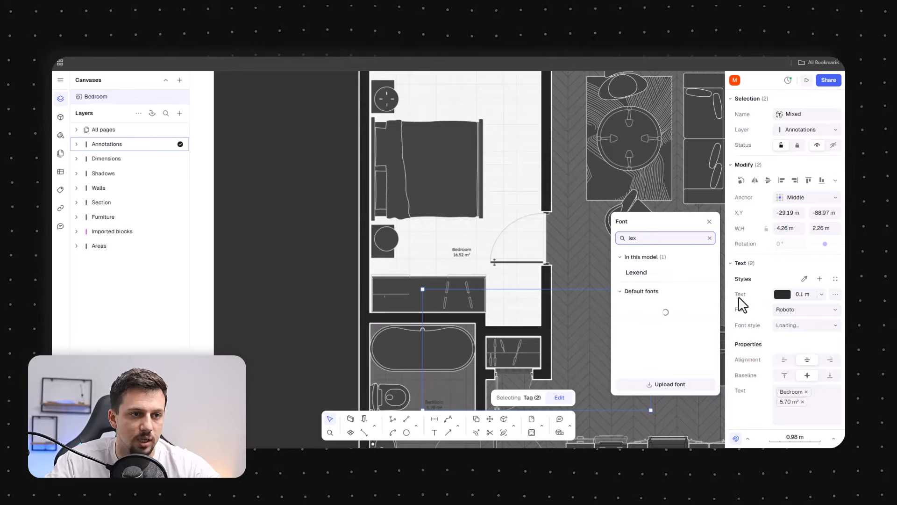
pyautogui.click(662, 274)
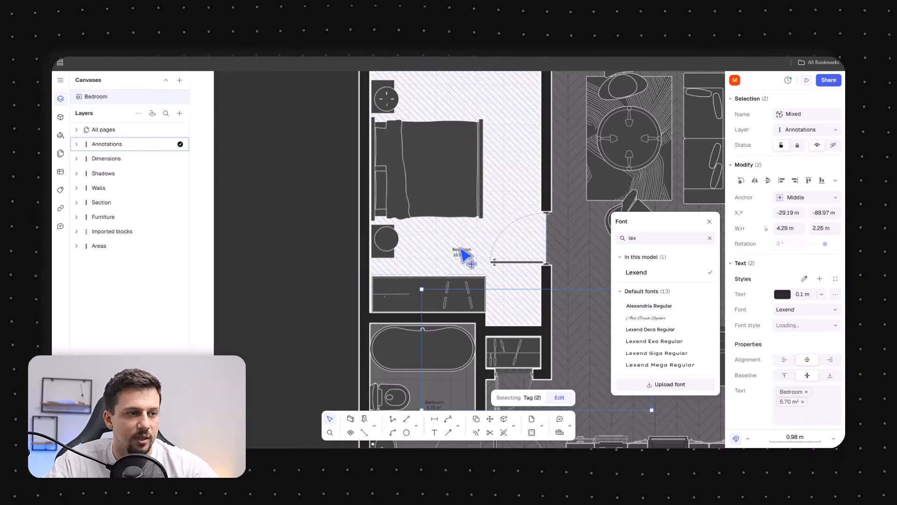
# Add the bedroom tag to the selection and make all three tags white FFFFFF with 0.2 m text size
pyautogui.keyDown('shift'); pyautogui.click(461, 254); pyautogui.keyUp('shift')
pyautogui.click(782, 294)
pyautogui.moveTo(666, 271); pyautogui.dragTo(553, 196)
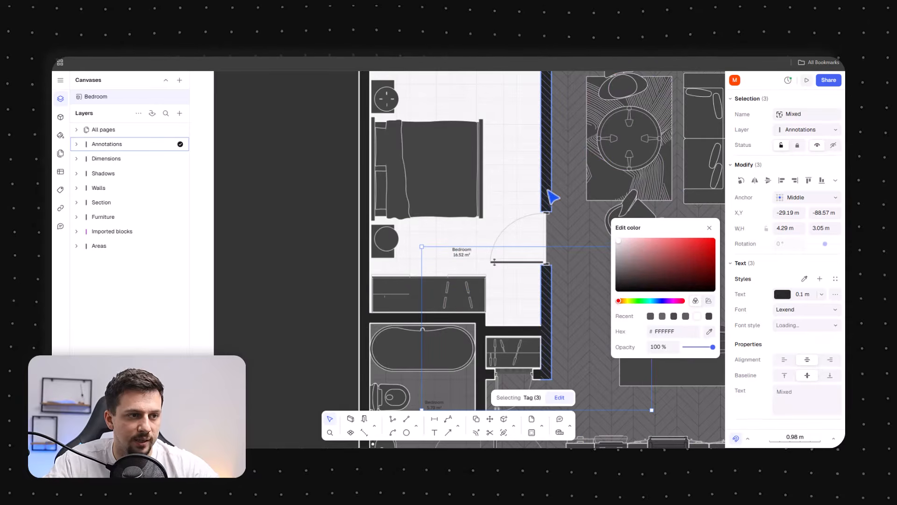
pyautogui.click(809, 294)
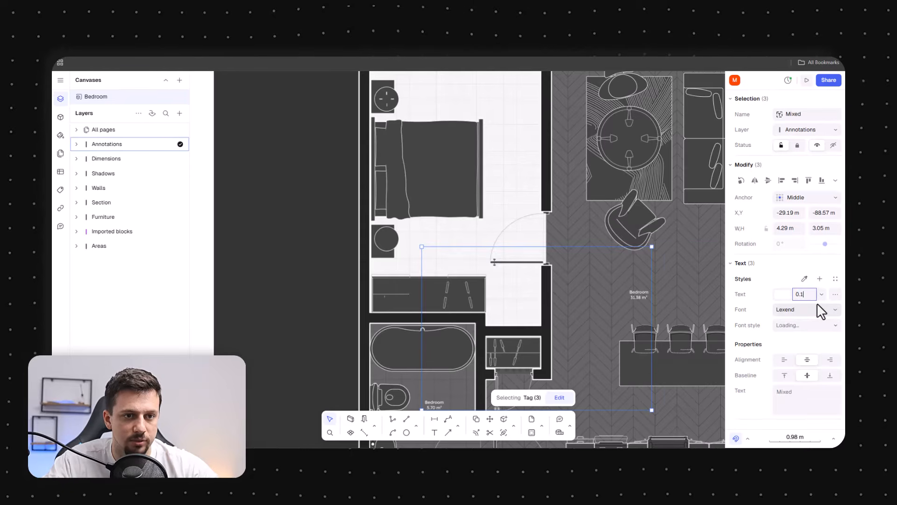
pyautogui.write('0.2')
pyautogui.press('Return')
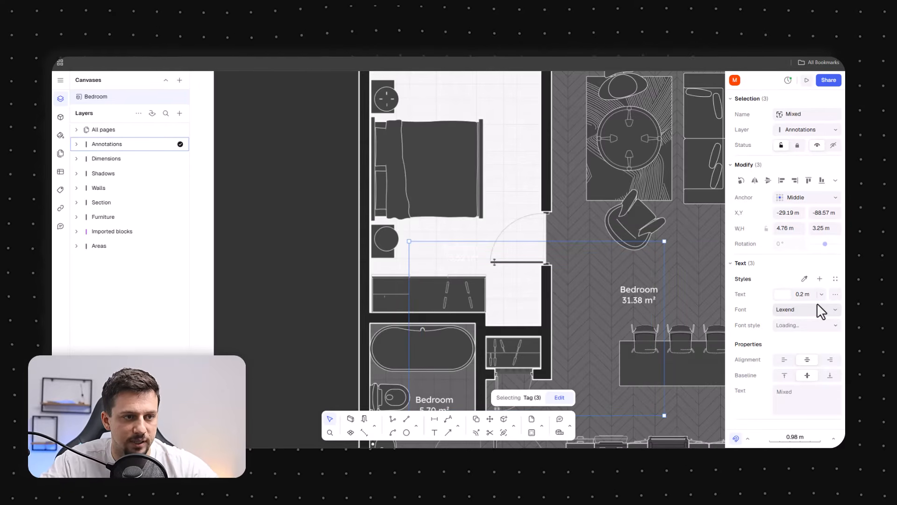
# Switch the bedroom zone's fill from the texture to the hatch pattern
pyautogui.scroll(-3, 511, 314)
pyautogui.scroll(3, 584, 319)
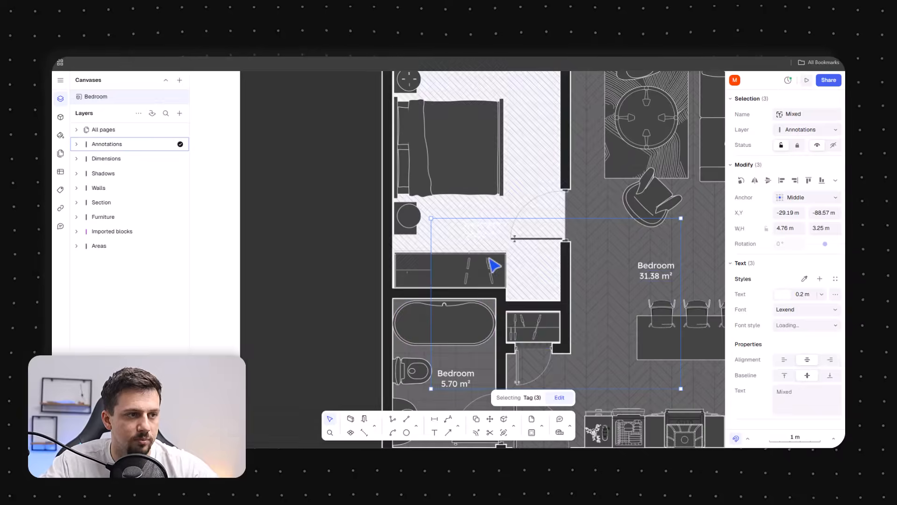
pyautogui.click(465, 183)
pyautogui.click(780, 330)
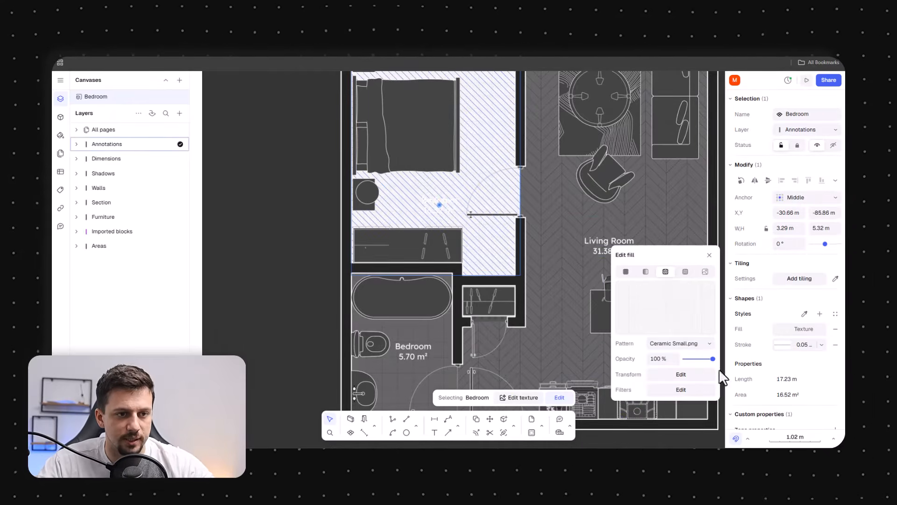
pyautogui.click(686, 264)
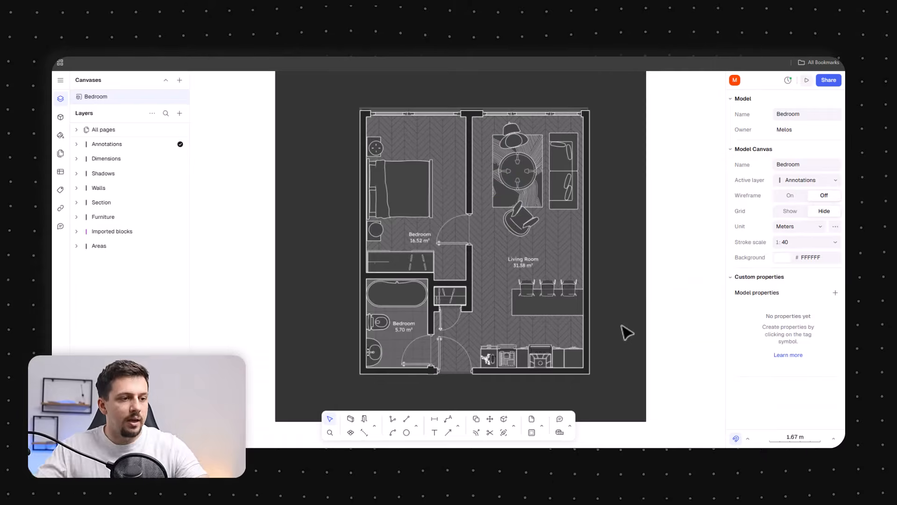
# Nudge the bedroom tag and move the living room tag higher in the room
pyautogui.keyDown('ctrl'); pyautogui.scroll(5, 409, 250); pyautogui.keyUp('ctrl')
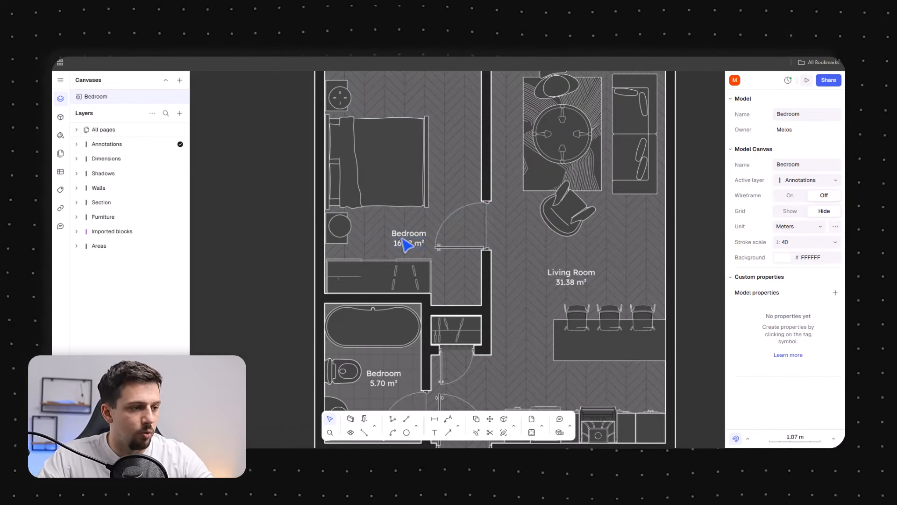
pyautogui.moveTo(407, 244)
pyautogui.mouseDown()
pyautogui.moveTo(418, 246)
pyautogui.moveTo(395, 247)
pyautogui.mouseUp()
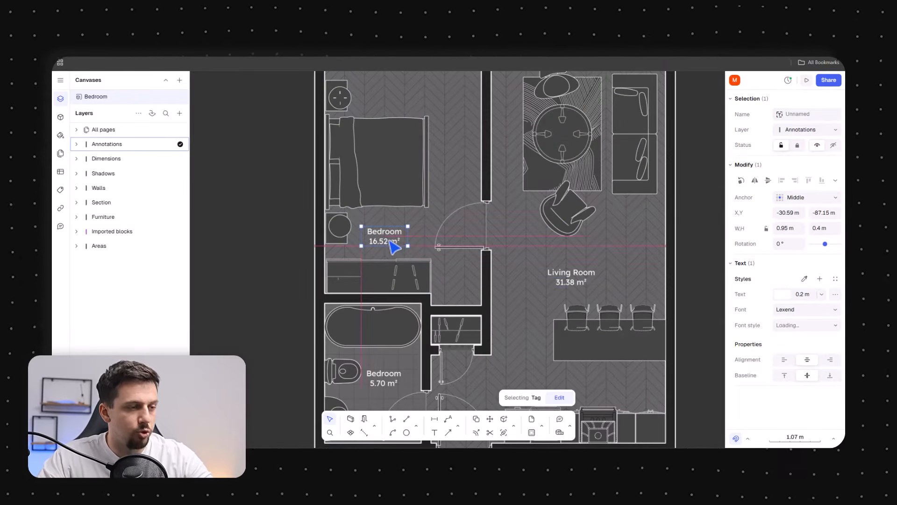
pyautogui.moveTo(579, 282); pyautogui.dragTo(631, 243)
pyautogui.click(552, 238)
pyautogui.scroll(-3, 476, 190)
pyautogui.scroll(3, 417, 300)
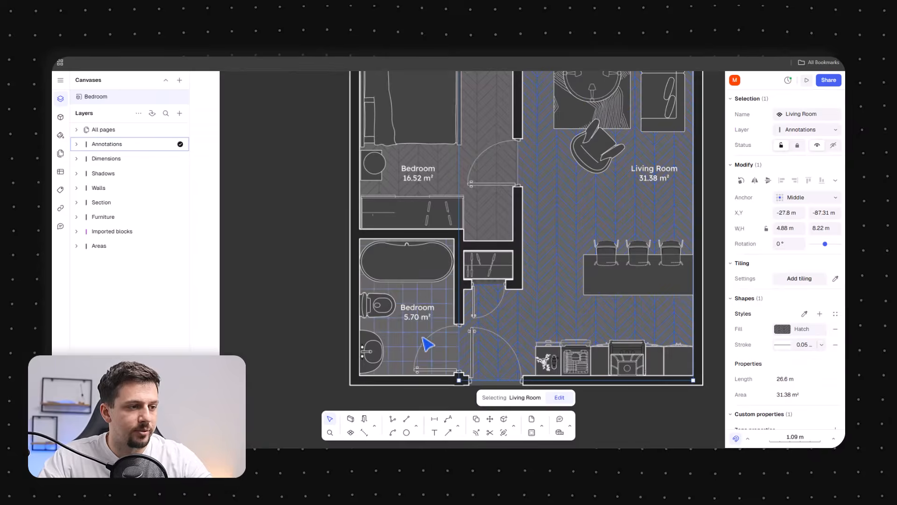
# Align the living room tag level with the bedroom tag
pyautogui.click(650, 177)
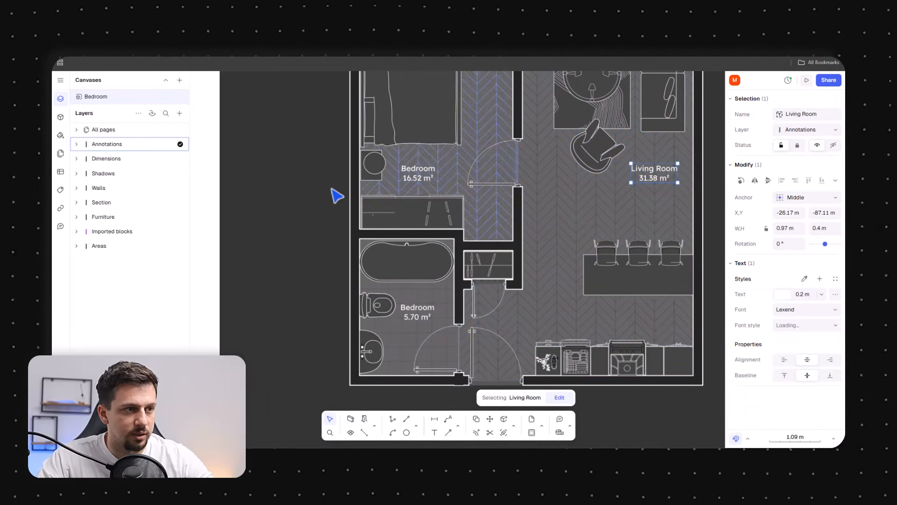
pyautogui.moveTo(430, 184); pyautogui.dragTo(498, 121)
pyautogui.moveTo(640, 183); pyautogui.dragTo(664, 185)
pyautogui.moveTo(496, 119); pyautogui.dragTo(426, 179)
pyautogui.moveTo(650, 187)
pyautogui.mouseDown()
pyautogui.moveTo(661, 181)
pyautogui.moveTo(653, 172)
pyautogui.mouseUp()
pyautogui.scroll(-4, 404, 198)
pyautogui.click(672, 282)
pyautogui.moveTo(631, 191); pyautogui.dragTo(607, 252, button='middle')
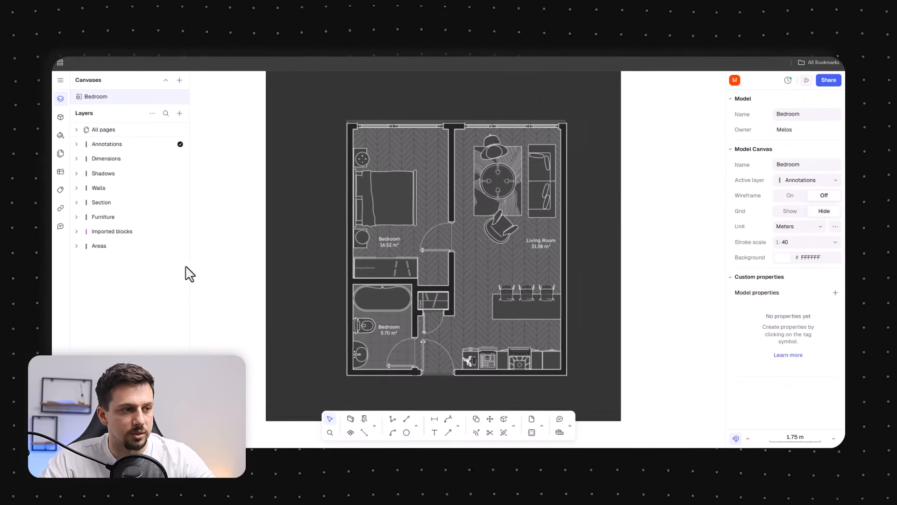
# Zoom in and out to review the room tags on the plan
pyautogui.scroll(3, 482, 247)
pyautogui.click(574, 242)
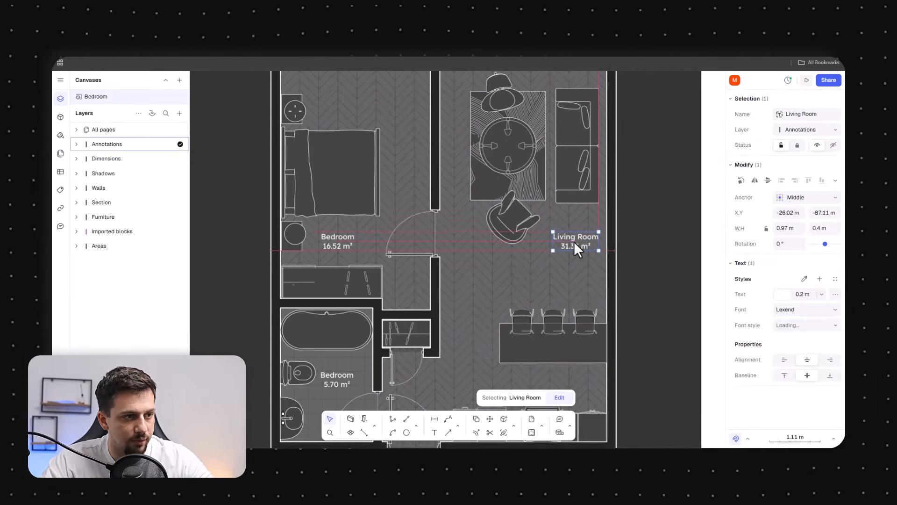
pyautogui.scroll(-3, 528, 210)
pyautogui.click(645, 290)
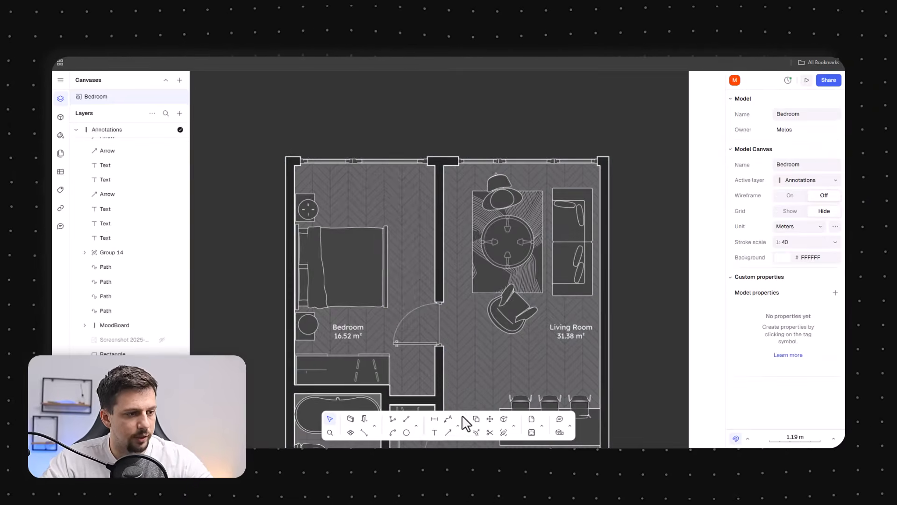
pyautogui.click(434, 419)
pyautogui.scroll(3, 290, 187)
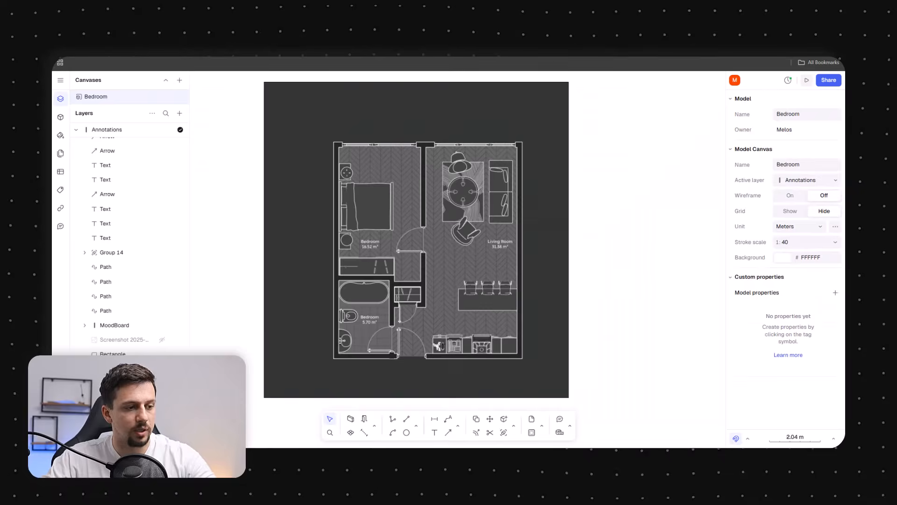
# Enlarge the dark background rectangle on every side so it extends well beyond the floor plan
pyautogui.scroll(3, 540, 224)
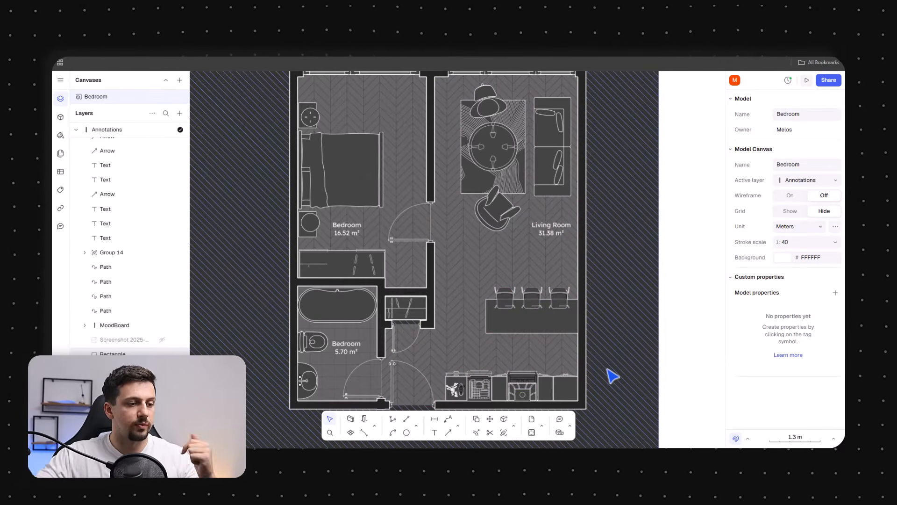
pyautogui.scroll(-3, 659, 255)
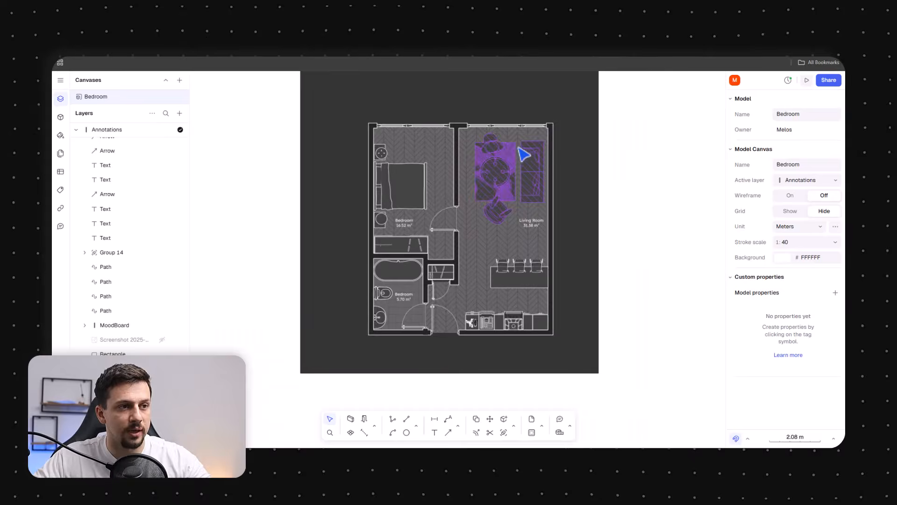
pyautogui.click(595, 213)
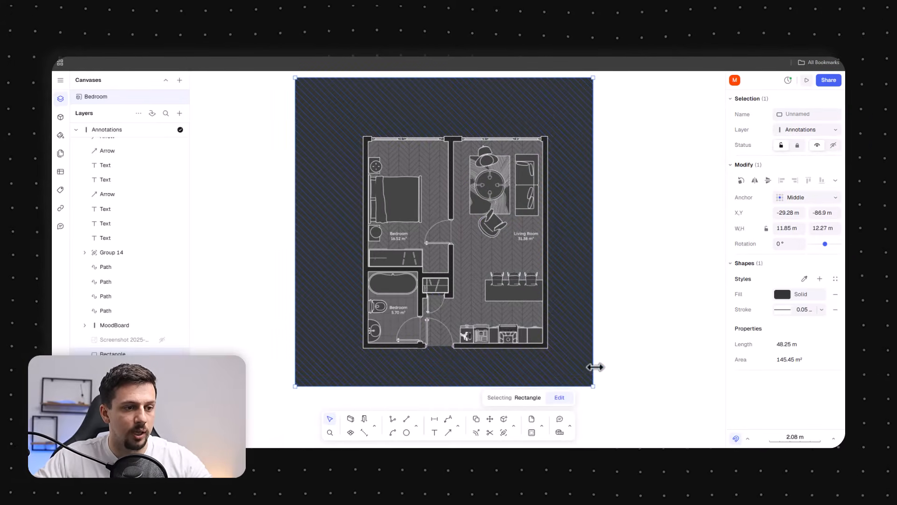
pyautogui.moveTo(595, 367); pyautogui.dragTo(708, 366)
pyautogui.scroll(-3, 456, 232)
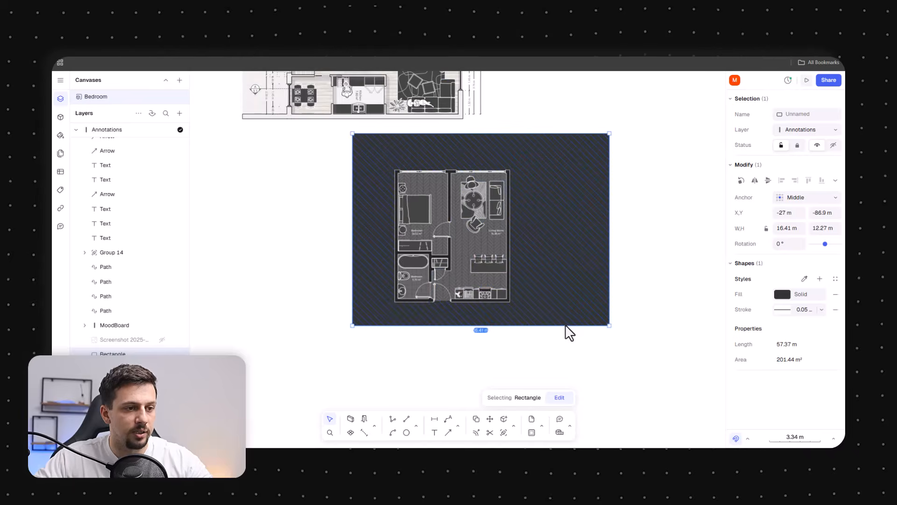
pyautogui.moveTo(566, 326); pyautogui.dragTo(567, 375)
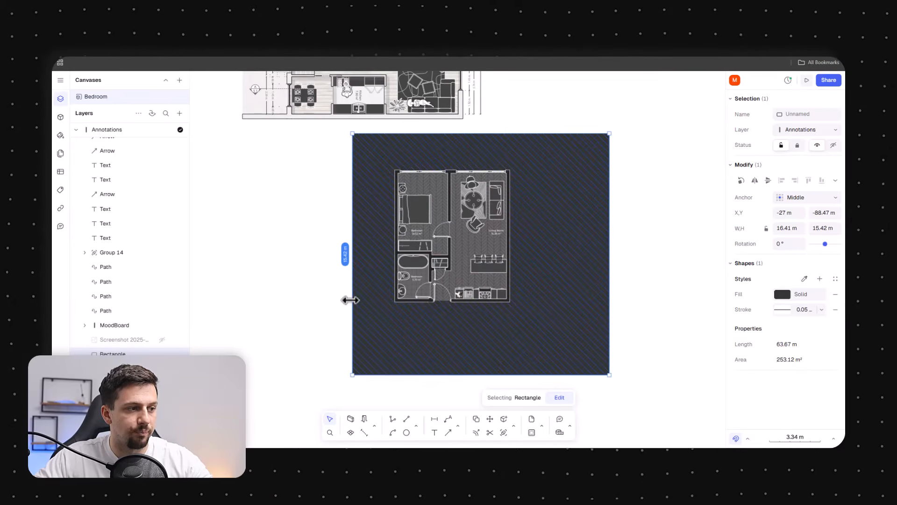
pyautogui.moveTo(349, 300); pyautogui.dragTo(286, 300)
pyautogui.moveTo(523, 132); pyautogui.dragTo(523, 108)
pyautogui.click(667, 294)
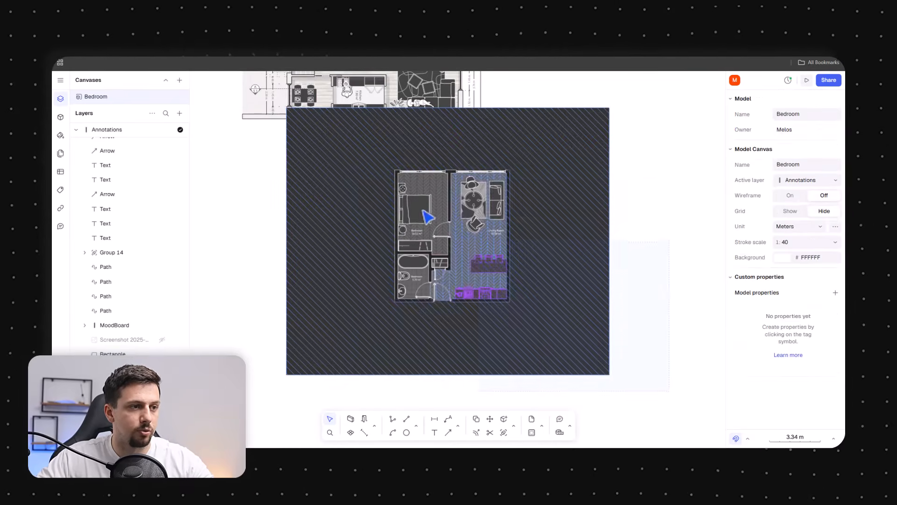
pyautogui.moveTo(423, 212); pyautogui.dragTo(337, 151)
pyautogui.moveTo(559, 173); pyautogui.dragTo(574, 255)
pyautogui.click(626, 282)
pyautogui.scroll(3, 477, 365)
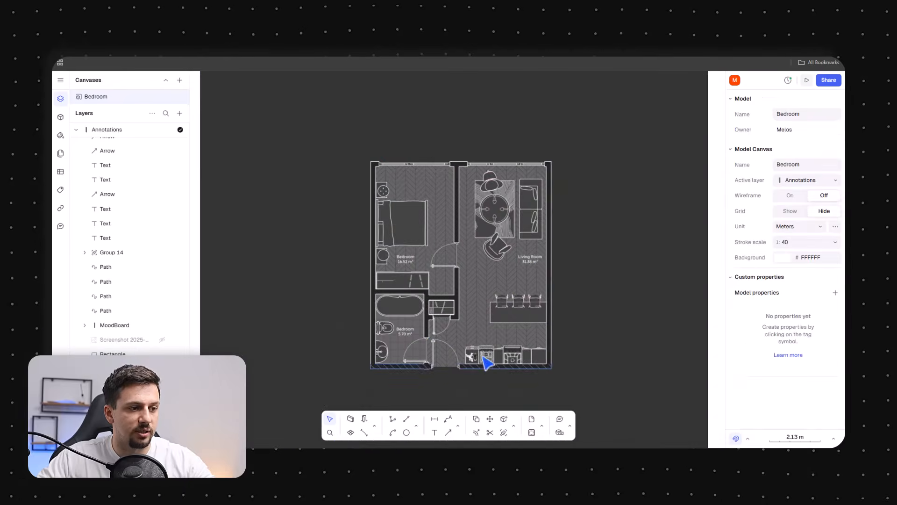
pyautogui.scroll(3, 559, 287)
pyautogui.click(625, 222)
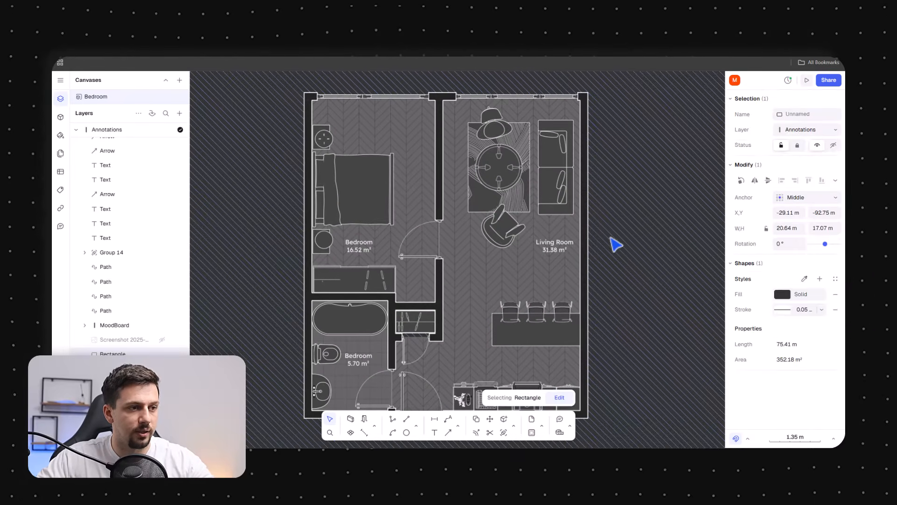
pyautogui.press('Escape')
pyautogui.rightClick(621, 236)
pyautogui.click(678, 391)
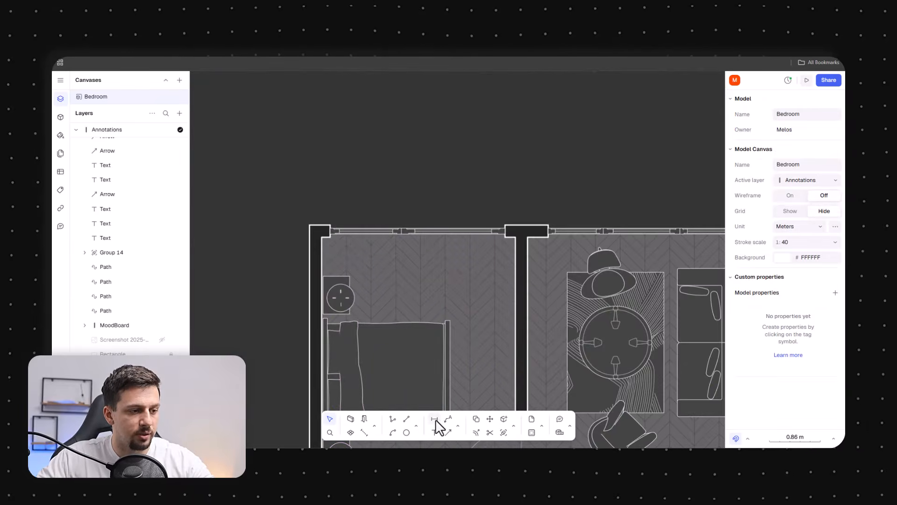
# Add a chain of dimensions along the top exterior wall, splitting it at the window and wall corners
pyautogui.click(436, 421)
pyautogui.scroll(3, 322, 215)
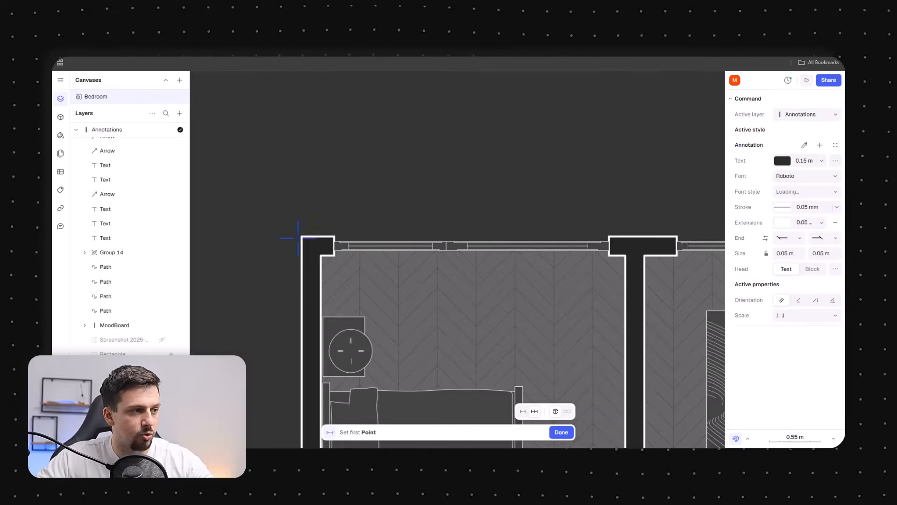
pyautogui.click(334, 236)
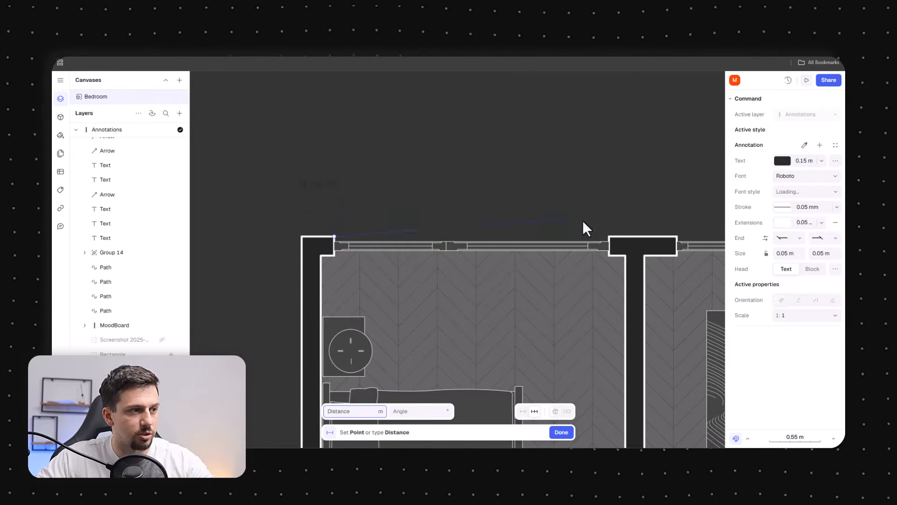
pyautogui.click(608, 236)
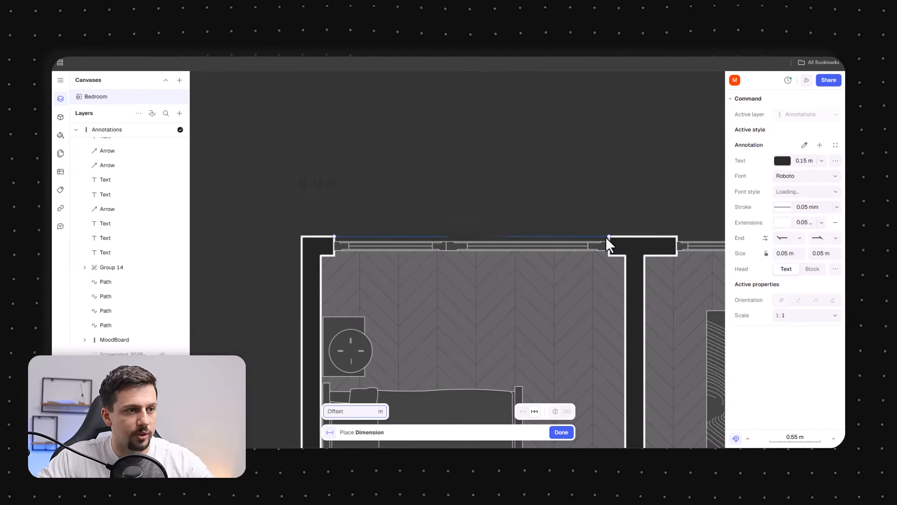
pyautogui.click(591, 187)
pyautogui.hscroll(3, 586, 252)
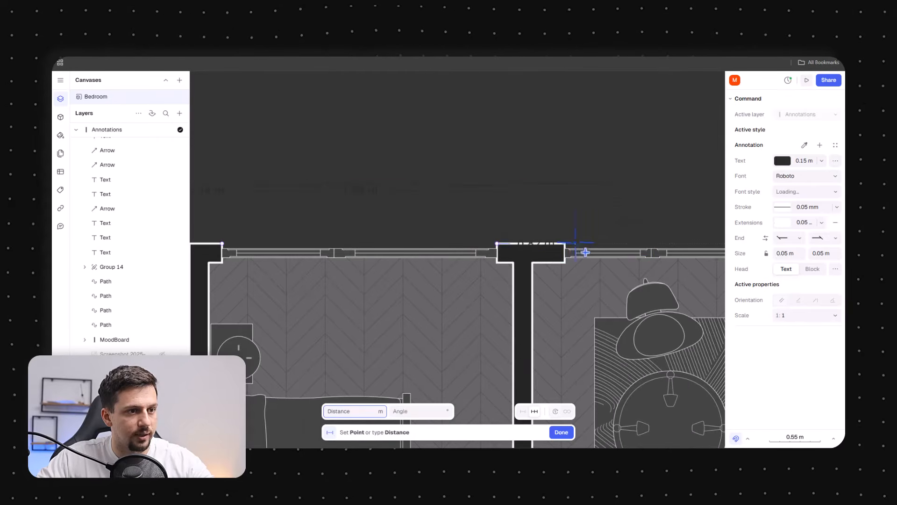
pyautogui.click(575, 252)
pyautogui.hscroll(5, 514, 206)
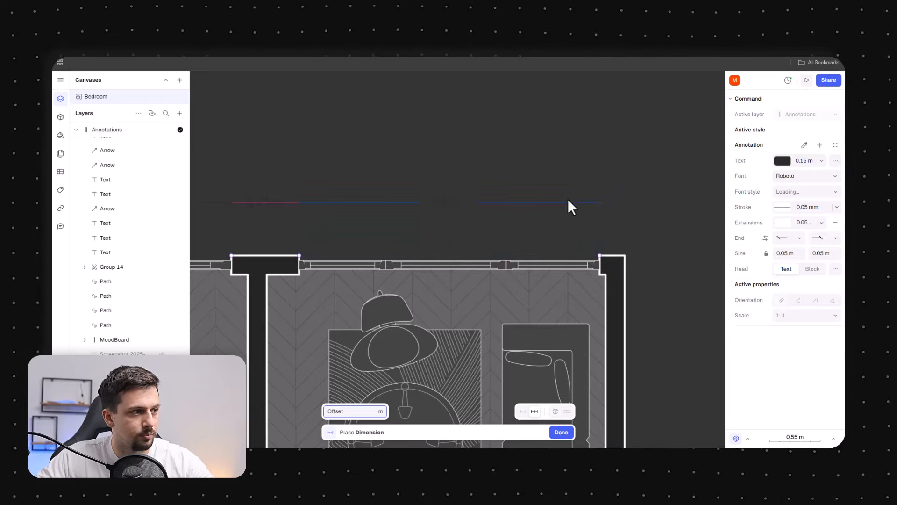
pyautogui.click(567, 200)
pyautogui.click(625, 255)
pyautogui.click(611, 200)
pyautogui.scroll(-3, 627, 202)
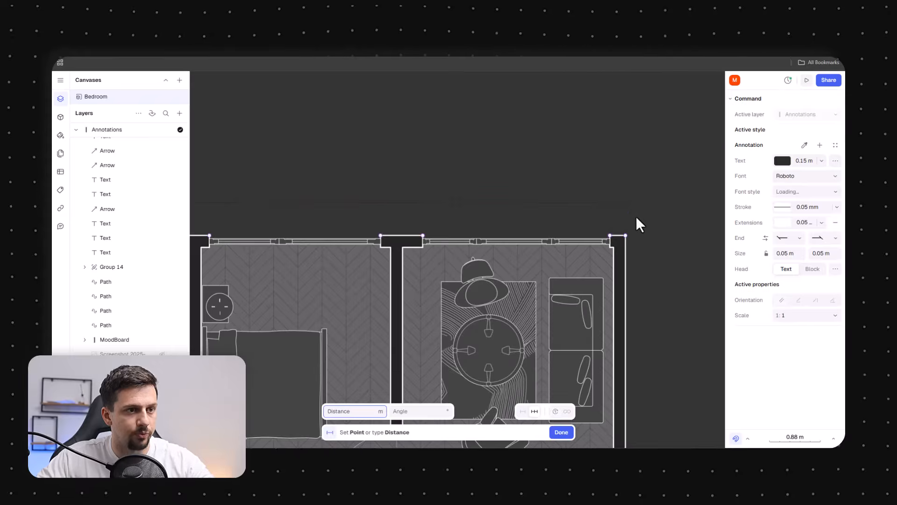
pyautogui.press('Escape')
# Set the selected dimensions' text colour to white and their font to Lexend
pyautogui.scroll(-3, 625, 206)
pyautogui.click(782, 295)
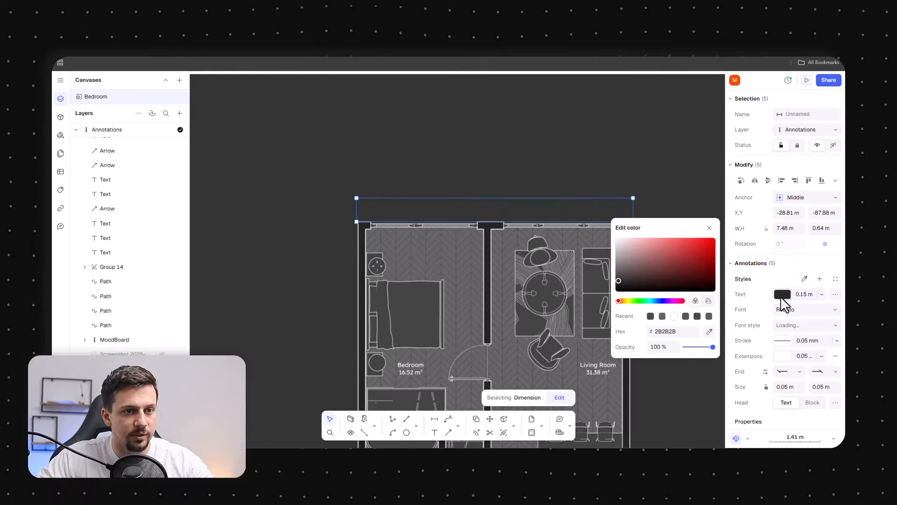
pyautogui.click(673, 316)
pyautogui.click(795, 310)
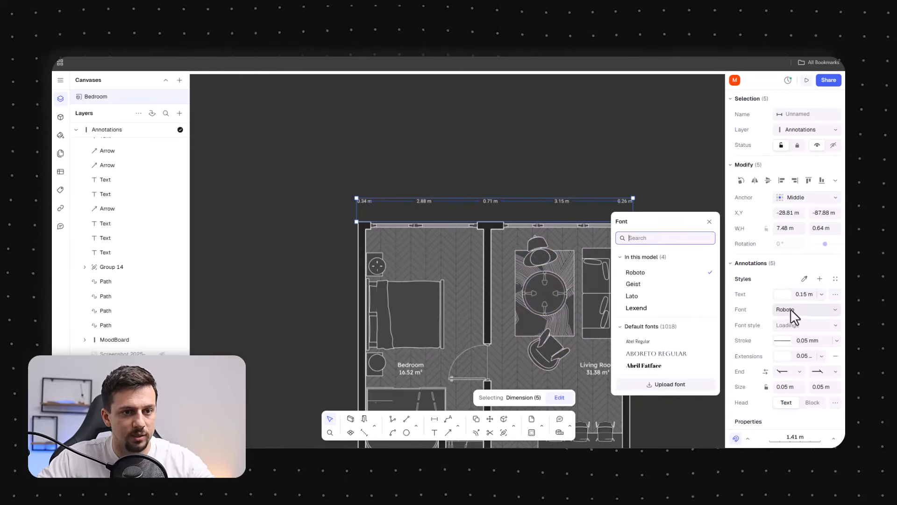
pyautogui.click(654, 308)
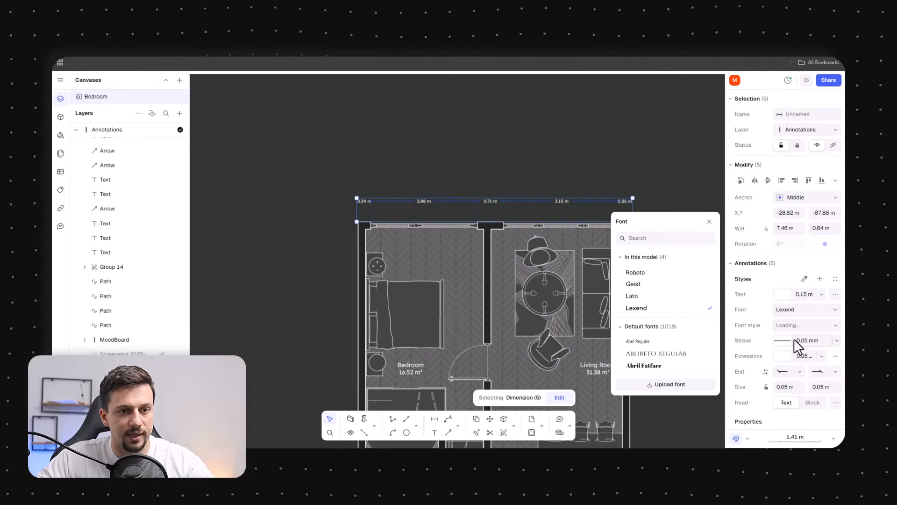
pyautogui.moveTo(312, 194)
pyautogui.mouseDown()
pyautogui.moveTo(628, 221)
pyautogui.moveTo(290, 173)
pyautogui.mouseUp()
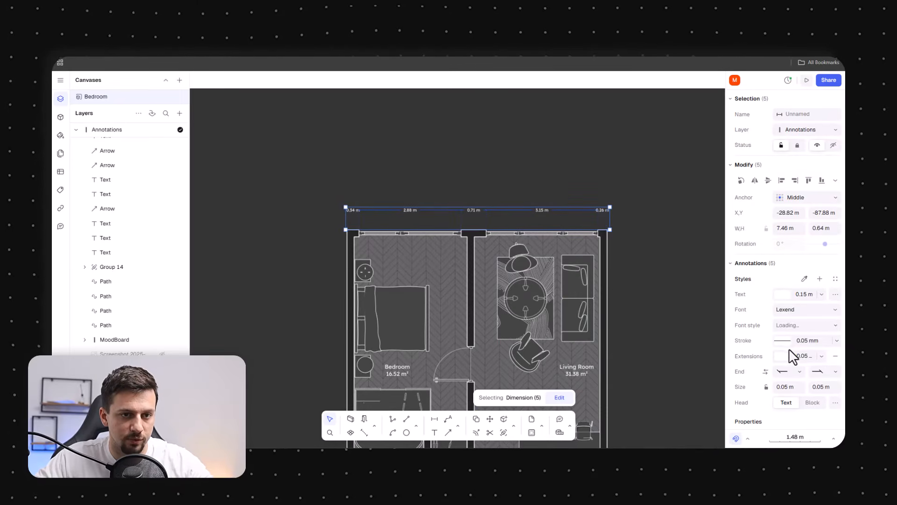
pyautogui.click(783, 340)
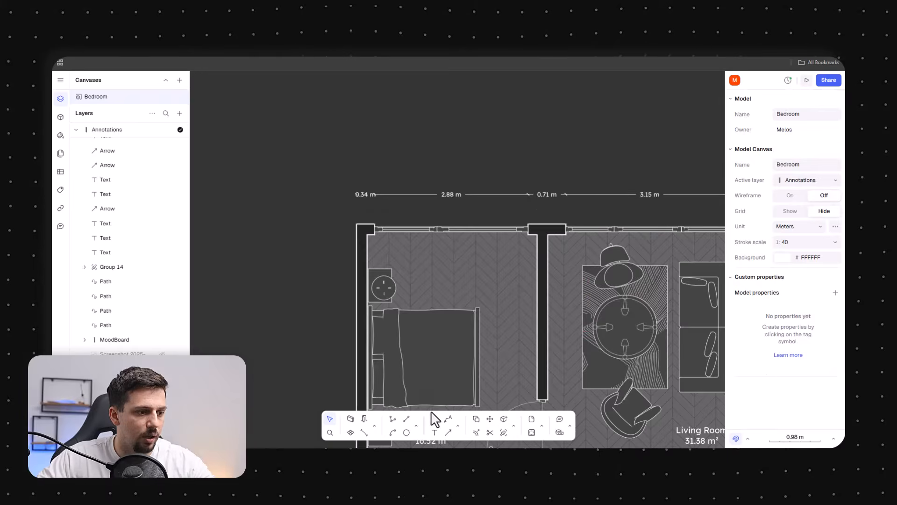
# Add an overall dimension spanning the full width of the apartment above the dimension chain
pyautogui.click(434, 418)
pyautogui.click(356, 224)
pyautogui.moveTo(540, 236); pyautogui.dragTo(271, 268, button='middle')
pyautogui.click(557, 246)
pyautogui.click(562, 196)
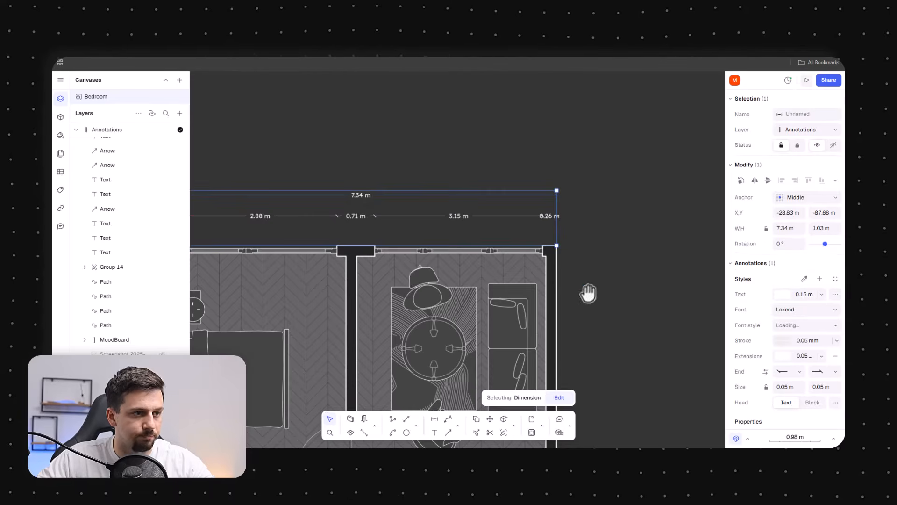
pyautogui.moveTo(587, 293); pyautogui.dragTo(558, 198, button='middle')
# Draw a zone divider along the right exterior wall from its top corner to its bottom corner
pyautogui.click(335, 421)
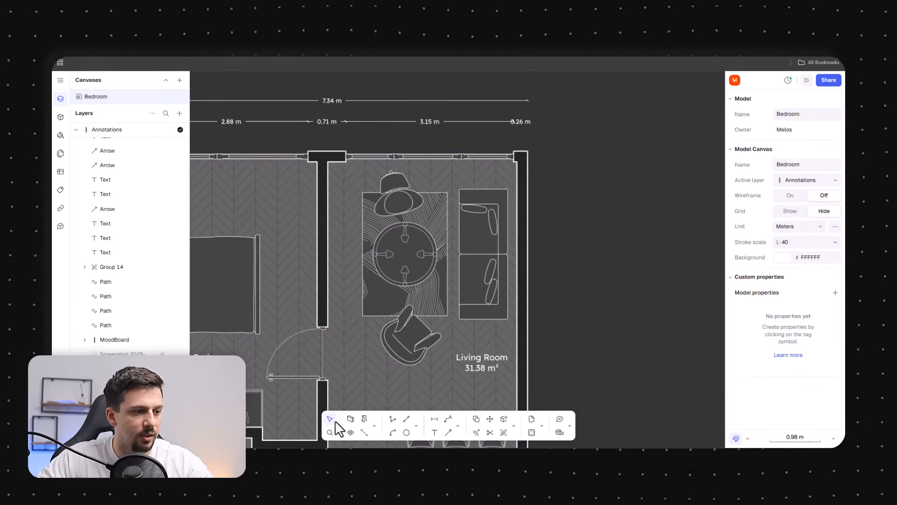
pyautogui.click(364, 432)
pyautogui.click(528, 152)
pyautogui.scroll(-5, 529, 149)
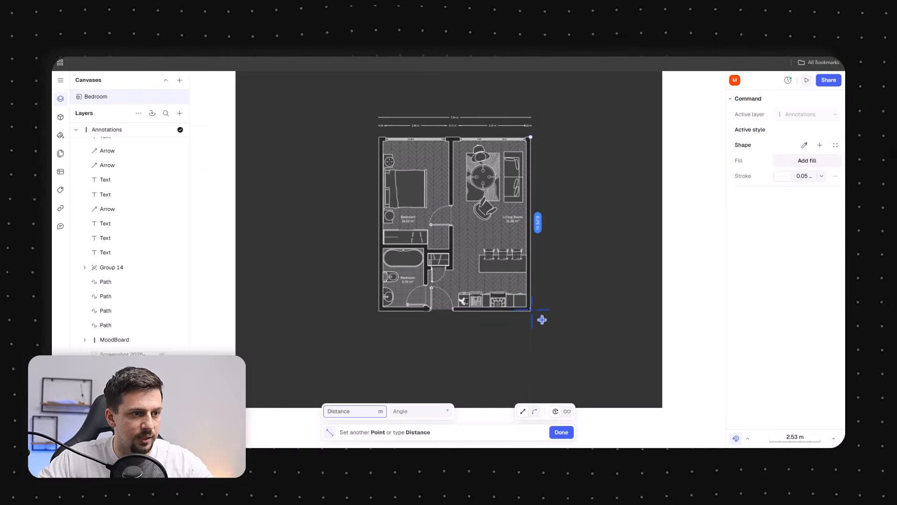
pyautogui.scroll(5, 541, 321)
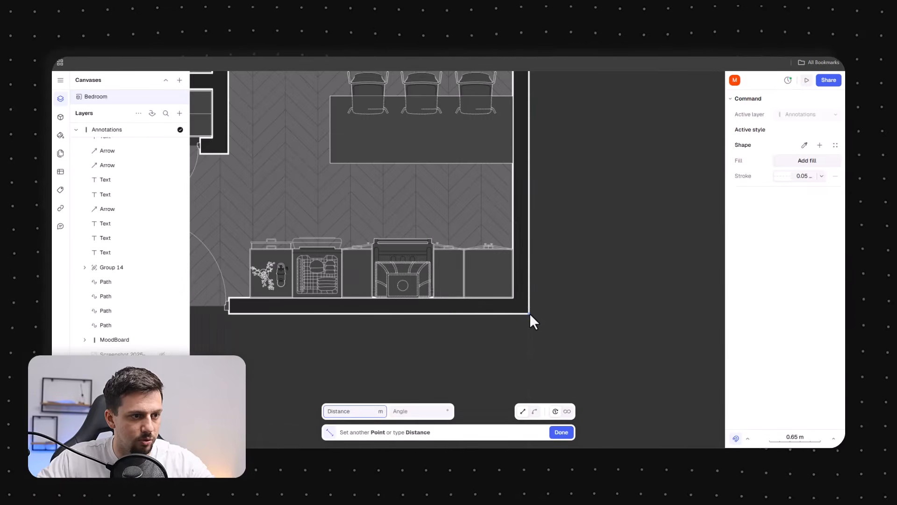
pyautogui.click(529, 315)
pyautogui.scroll(-5, 529, 313)
# Dimension the apartment's full height along the right side, placing the dimension outside the wall
pyautogui.click(499, 177)
pyautogui.scroll(3, 499, 177)
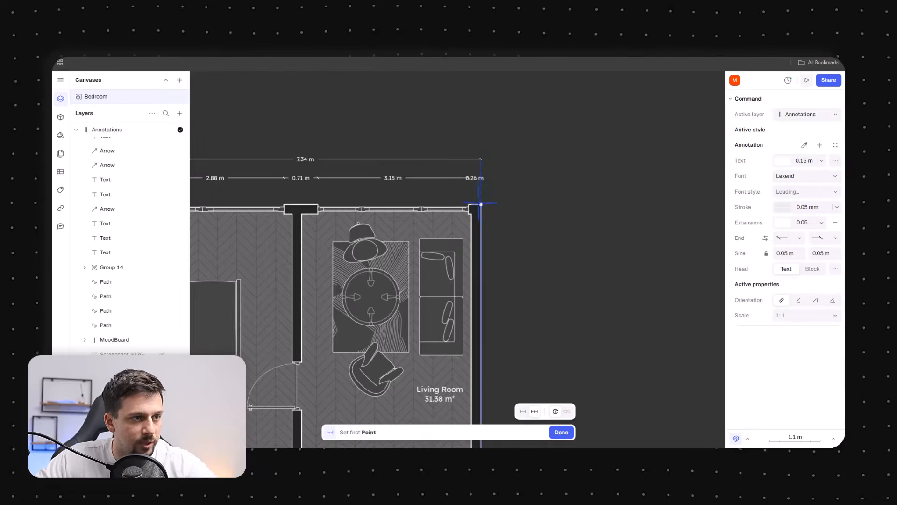
pyautogui.scroll(-3, 509, 162)
pyautogui.scroll(2, 502, 262)
pyautogui.click(499, 298)
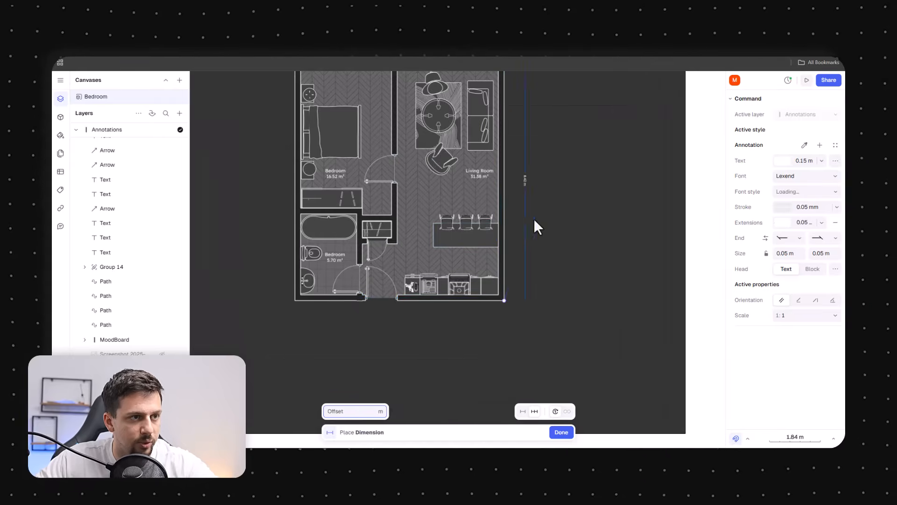
pyautogui.click(533, 217)
pyautogui.moveTo(569, 144); pyautogui.dragTo(571, 255, button='middle')
pyautogui.press('Escape')
pyautogui.press('Escape')
# Nudge the 3.15 m dimension segment slightly upward
pyautogui.scroll(5, 496, 180)
pyautogui.scroll(3, 519, 194)
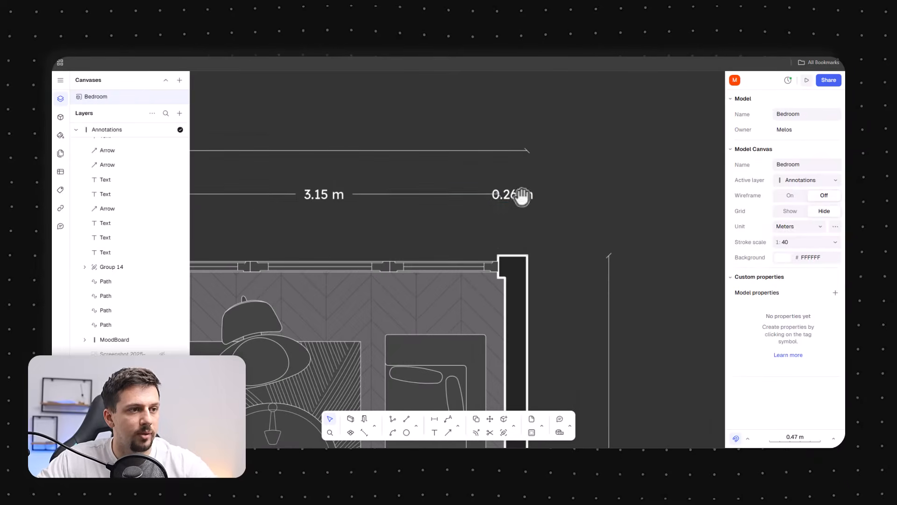
pyautogui.click(487, 204)
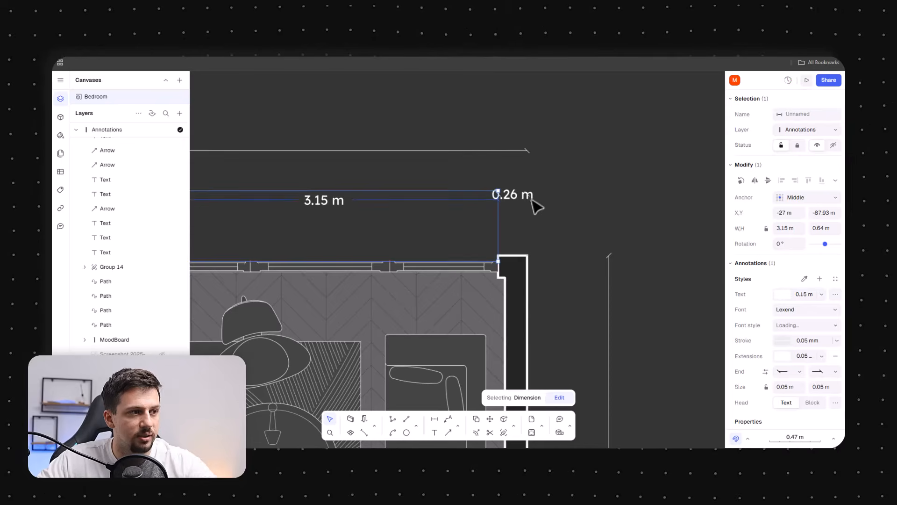
pyautogui.click(560, 206)
pyautogui.click(502, 204)
pyautogui.press('Up')
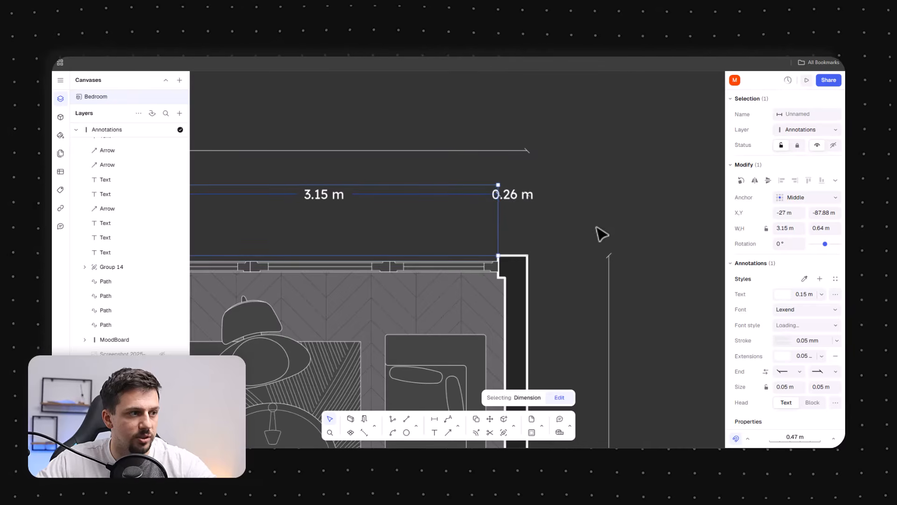
pyautogui.moveTo(559, 203); pyautogui.dragTo(557, 213, button='middle')
pyautogui.press('l')
pyautogui.click(497, 265)
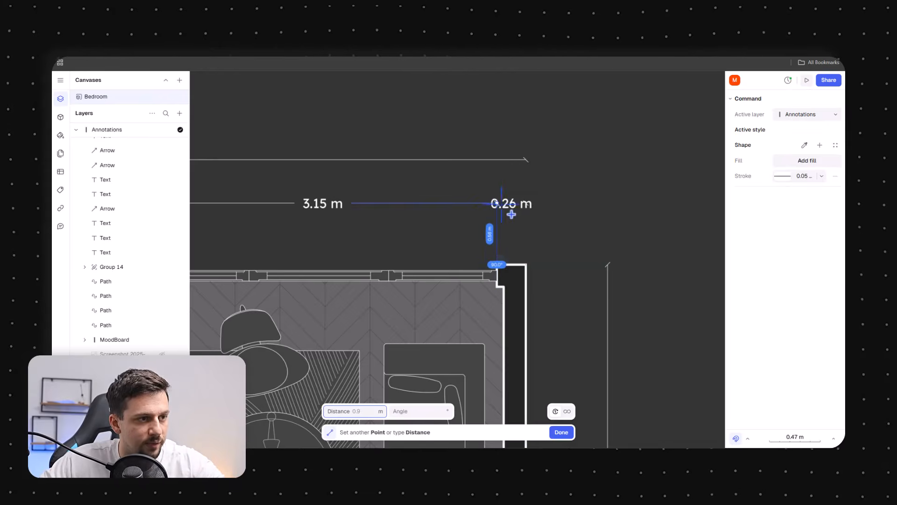
pyautogui.press('Escape')
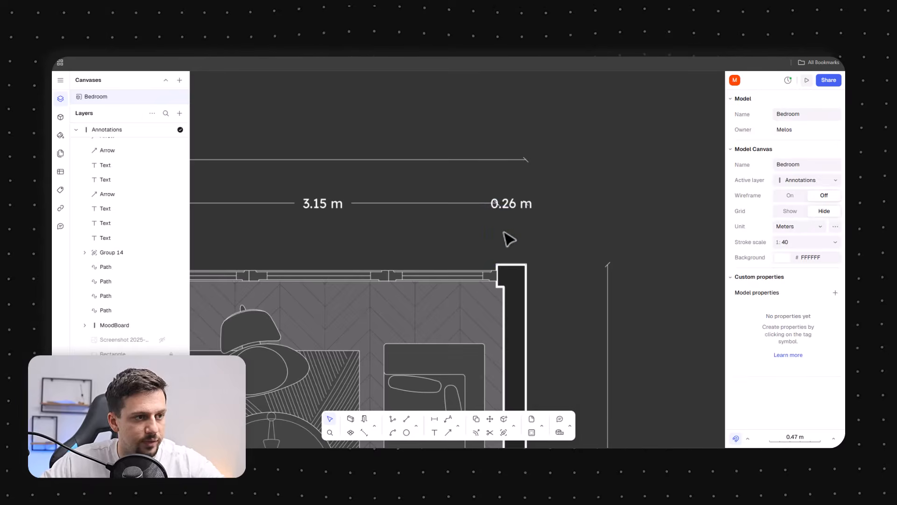
pyautogui.write('p')
pyautogui.press('Escape')
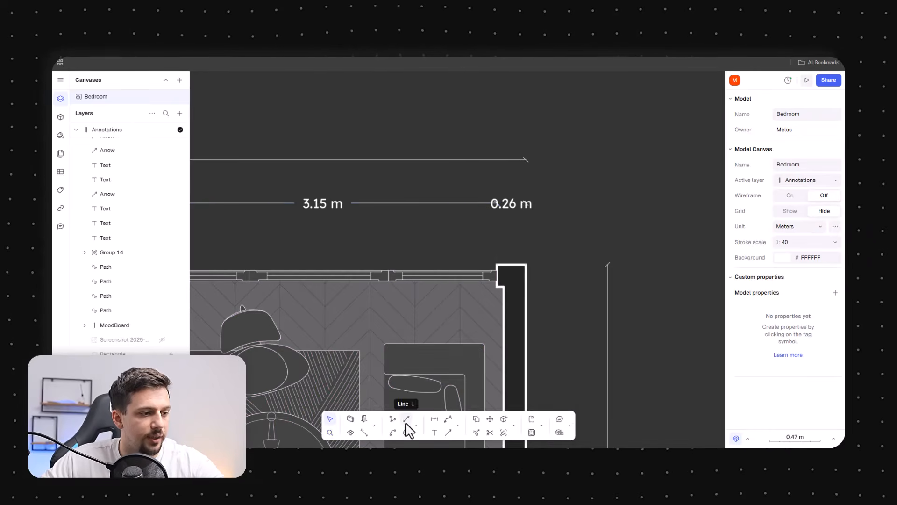
# Draw a vertical line 0.56 m long upward from the junction of the 3.15 m and 0.26 m dimensions
pyautogui.click(407, 420)
pyautogui.click(476, 202)
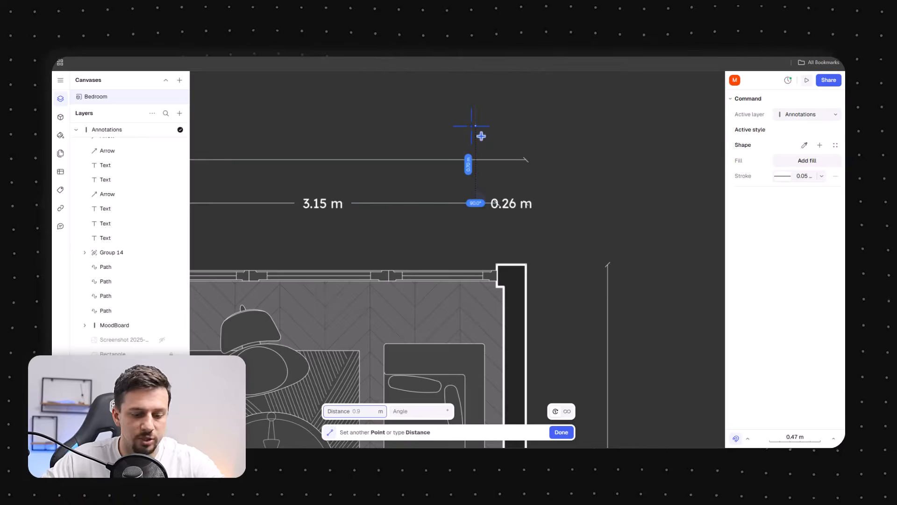
pyautogui.press('Tab')
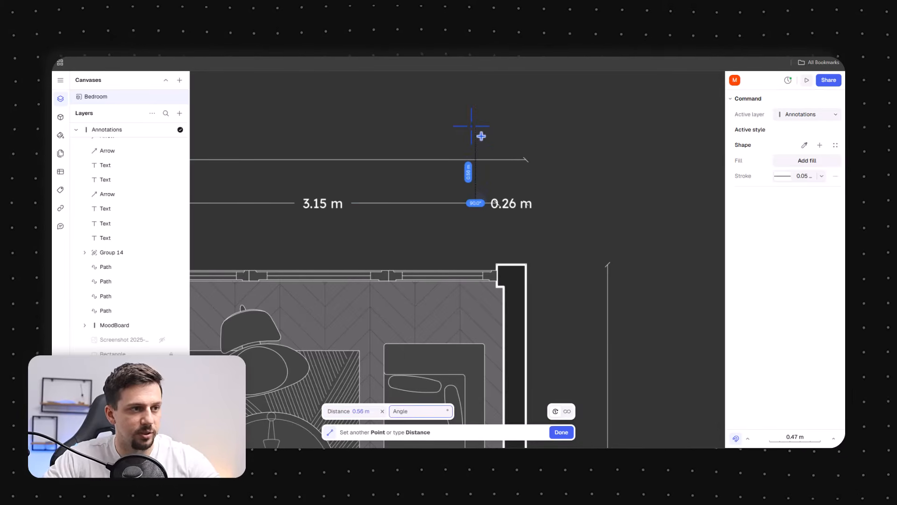
pyautogui.click(477, 141)
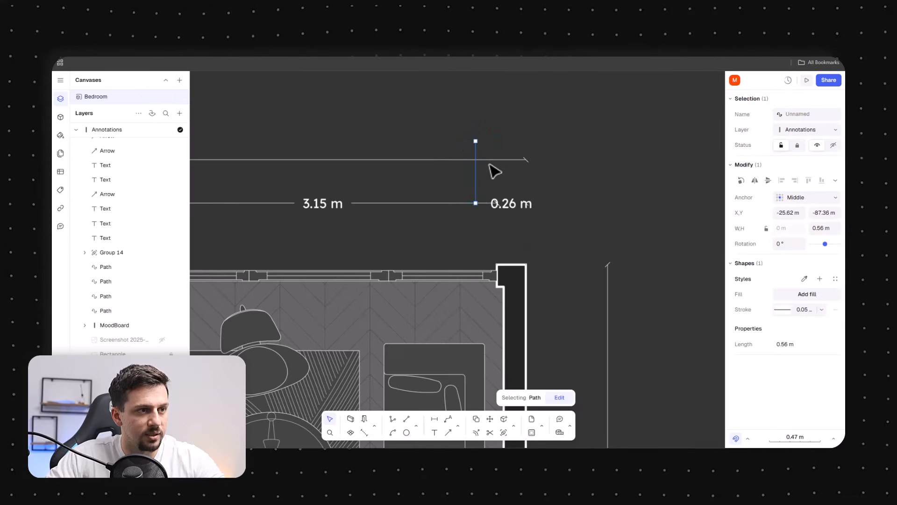
# Reposition the 0.56 m line to run horizontally from the right wall's top corner out to the vertical dimension line
pyautogui.press('Escape')
pyautogui.moveTo(453, 162); pyautogui.dragTo(452, 141)
pyautogui.press('Escape')
pyautogui.click(477, 177)
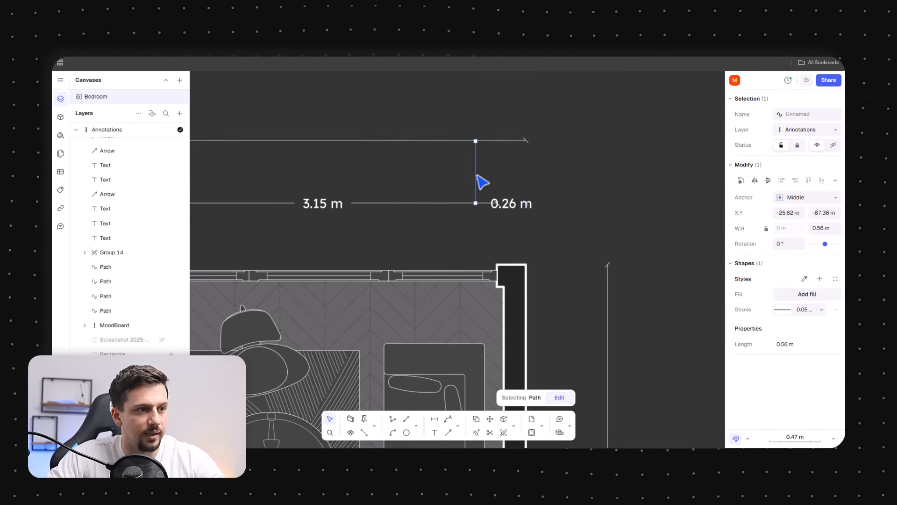
pyautogui.moveTo(476, 176); pyautogui.dragTo(556, 280)
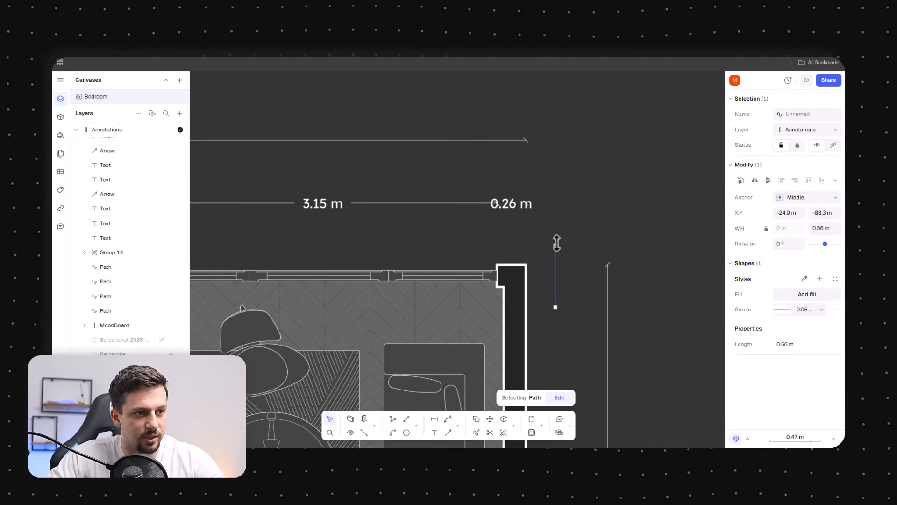
pyautogui.moveTo(557, 243); pyautogui.dragTo(590, 272)
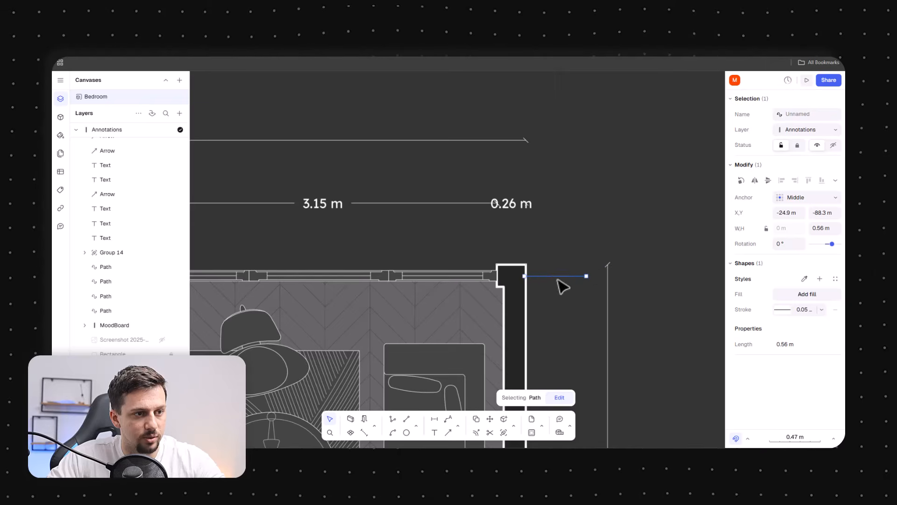
pyautogui.scroll(5, 561, 283)
pyautogui.moveTo(510, 270); pyautogui.dragTo(514, 269)
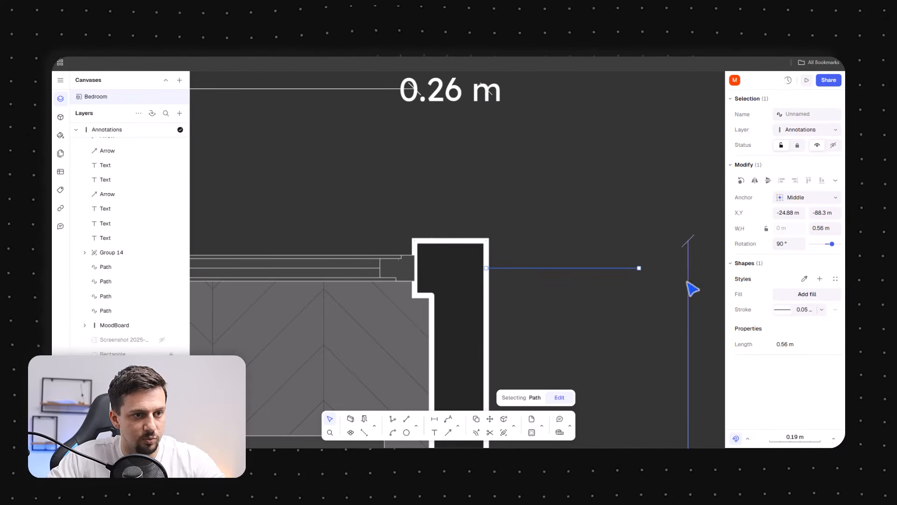
pyautogui.click(688, 282)
pyautogui.moveTo(688, 283); pyautogui.dragTo(637, 284)
pyautogui.click(586, 274)
pyautogui.click(588, 278)
pyautogui.scroll(-10, 542, 174)
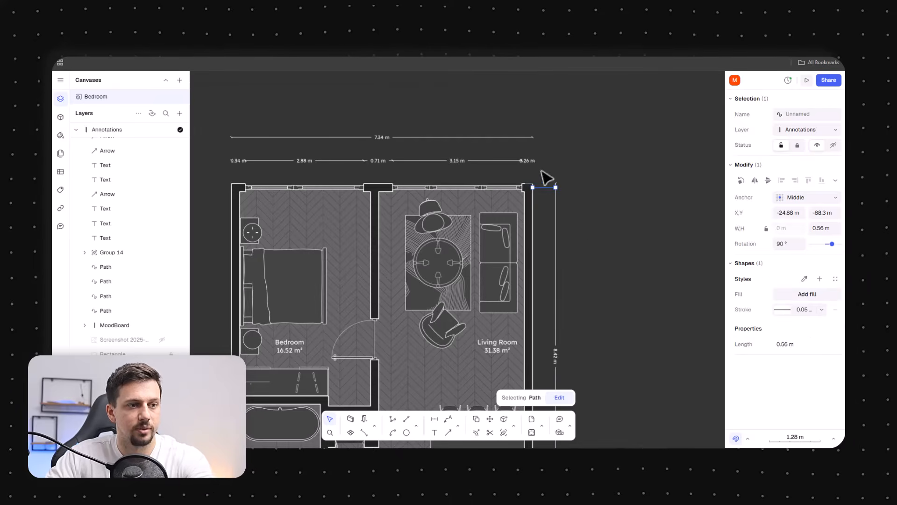
# Add a leader annotation pointing from the cooktop to a label reading Cooktop below the kitchen
pyautogui.click(594, 327)
pyautogui.scroll(-3, 567, 414)
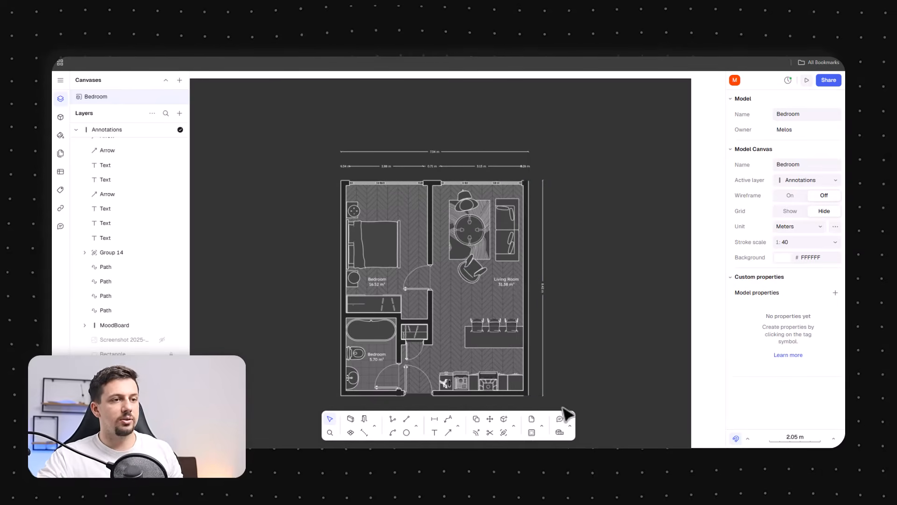
pyautogui.click(541, 187)
pyautogui.scroll(3, 537, 164)
pyautogui.scroll(-4, 538, 164)
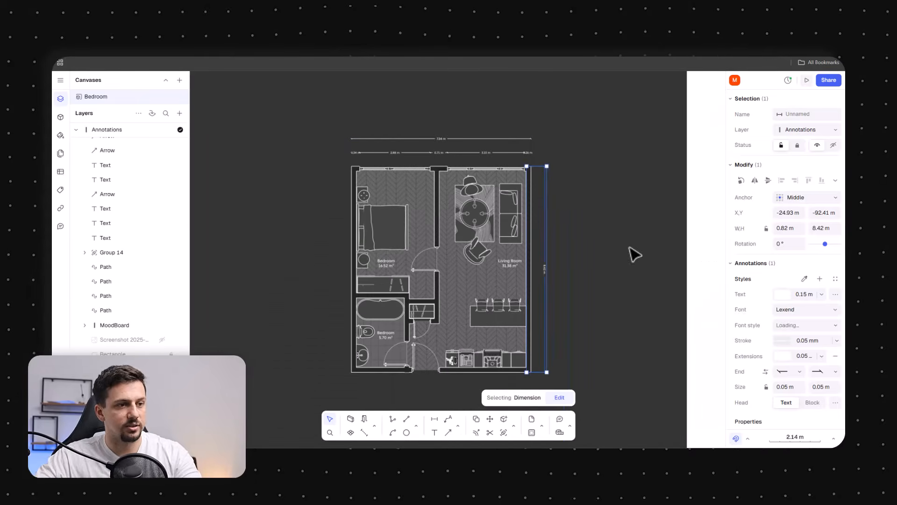
pyautogui.click(659, 315)
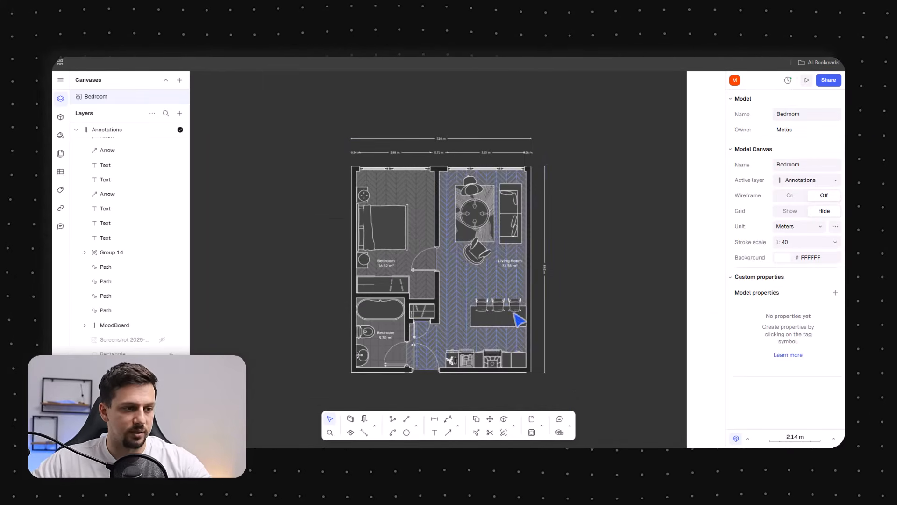
pyautogui.scroll(3, 513, 402)
pyautogui.click(515, 425)
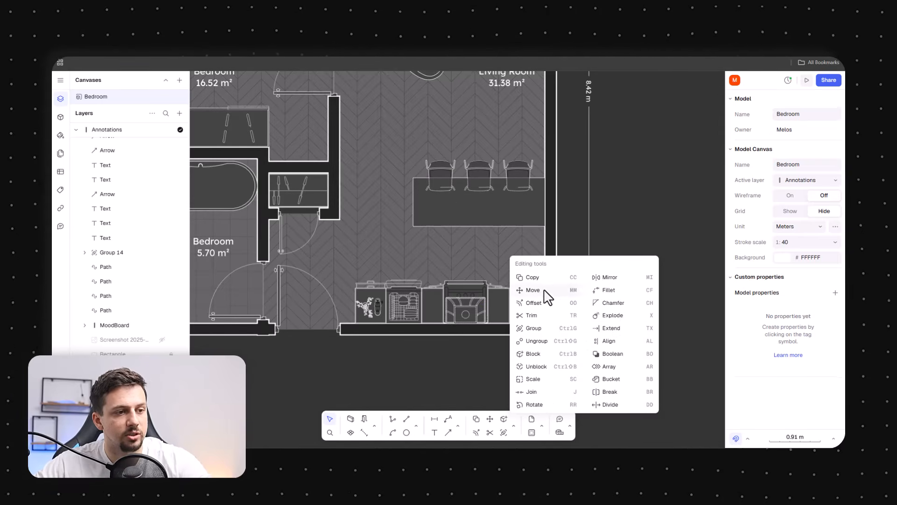
pyautogui.click(448, 419)
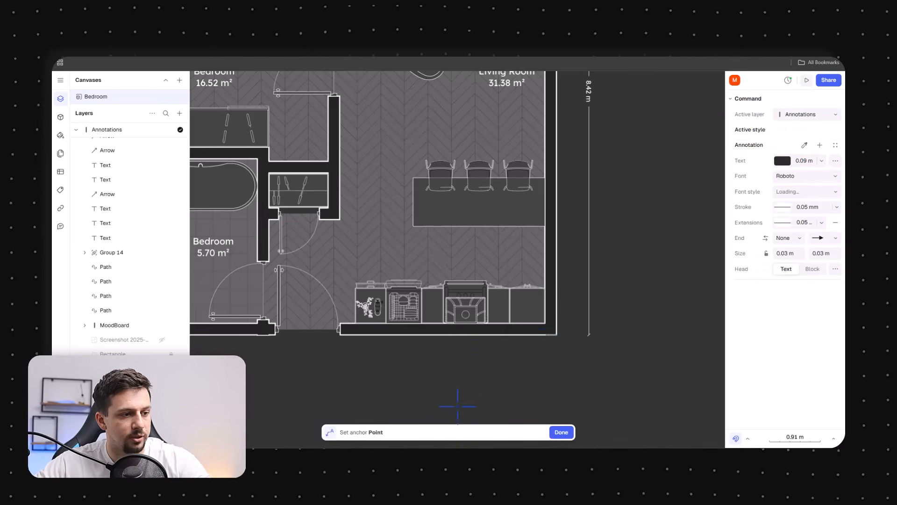
pyautogui.click(469, 314)
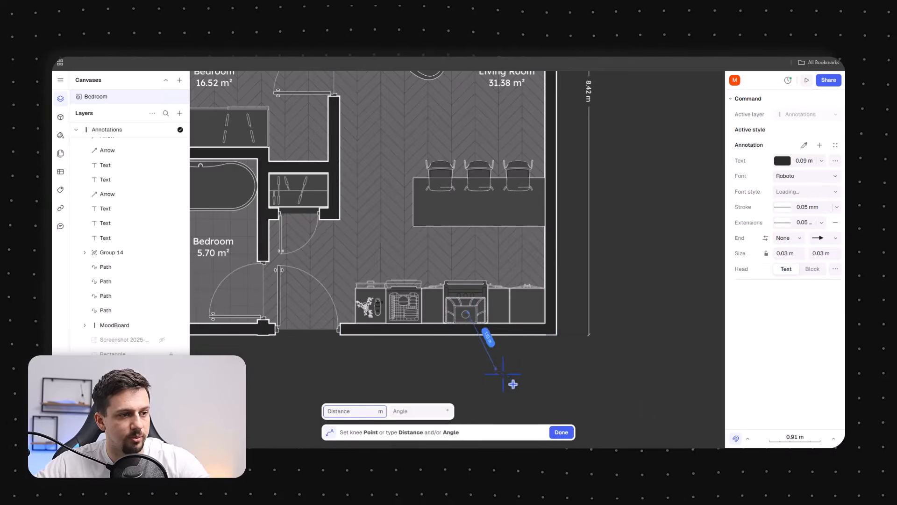
pyautogui.click(541, 380)
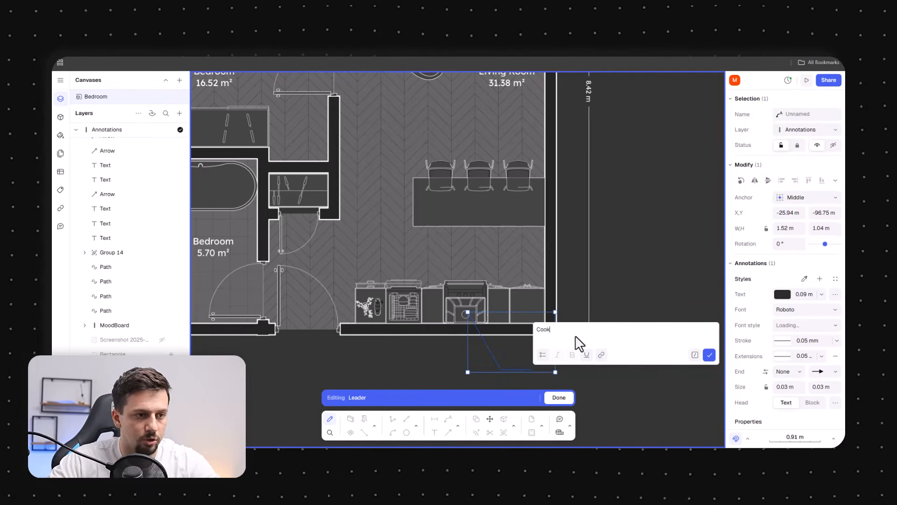
pyautogui.click(709, 356)
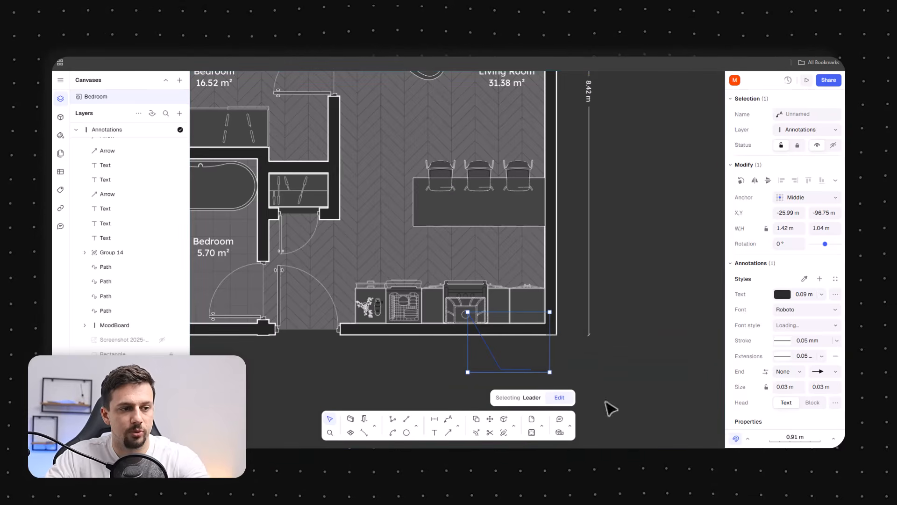
# Style the Cooktop leader with Lexend font, white text colour and a 0.2 m text size
pyautogui.click(800, 311)
pyautogui.click(636, 272)
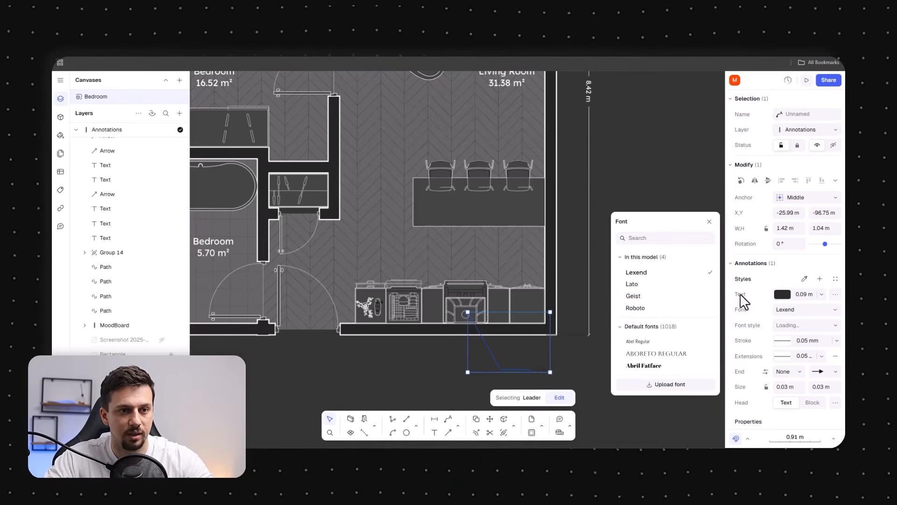
pyautogui.click(788, 293)
pyautogui.click(618, 241)
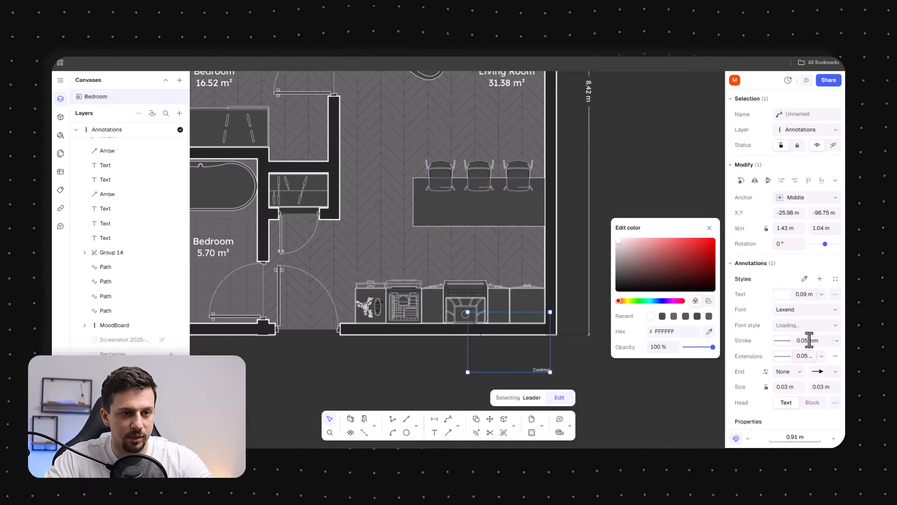
pyautogui.click(808, 340)
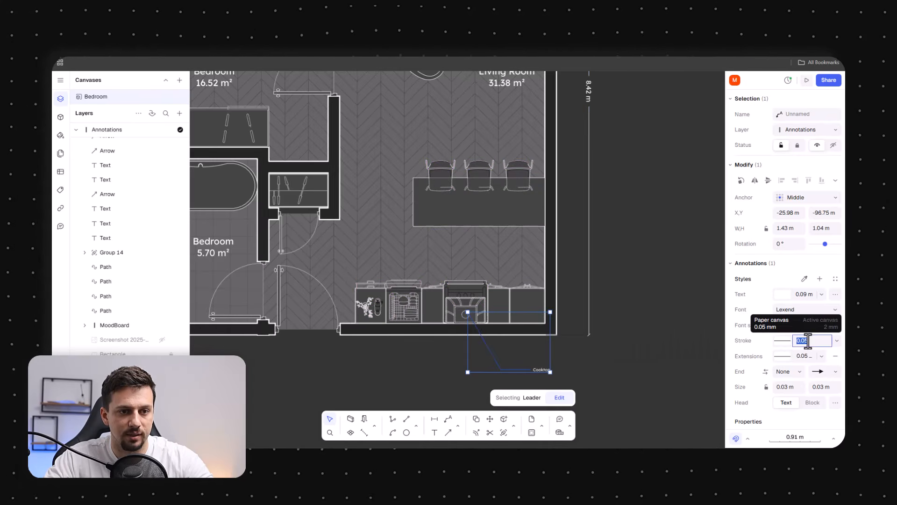
pyautogui.click(802, 295)
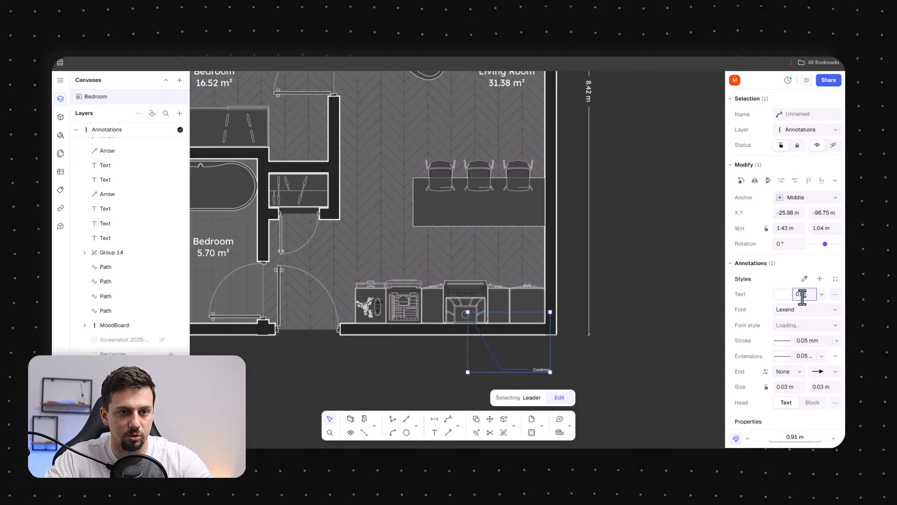
pyautogui.click(809, 310)
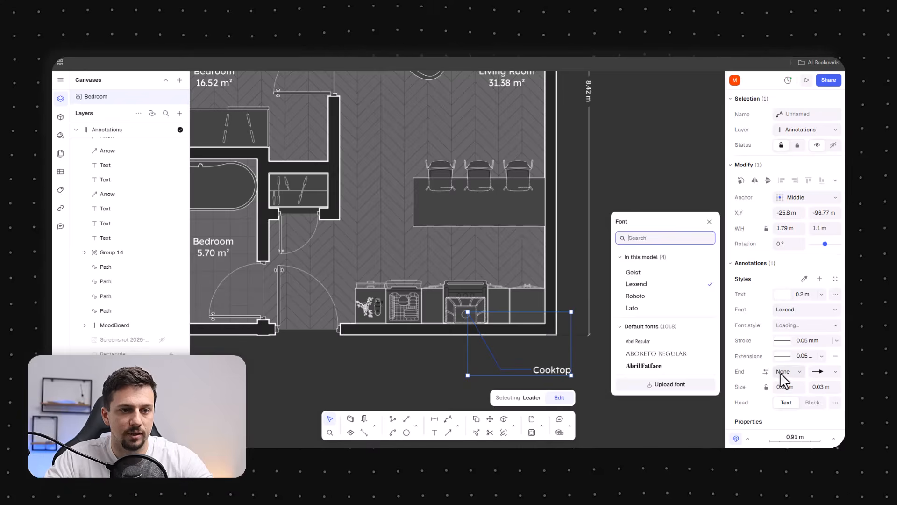
pyautogui.click(781, 341)
pyautogui.click(819, 387)
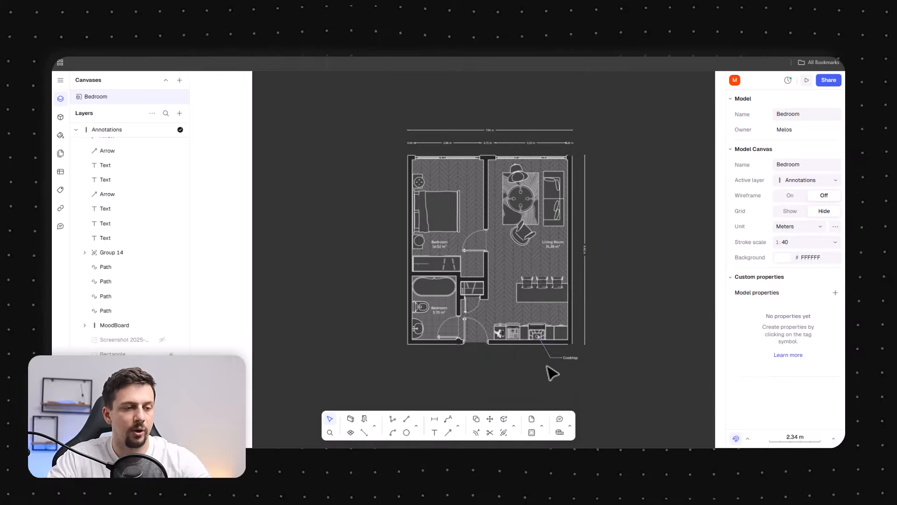
# Review the finished floor plan by zooming and panning across all rooms and annotations
pyautogui.scroll(4, 514, 371)
pyautogui.moveTo(534, 214); pyautogui.dragTo(534, 222, button='middle')
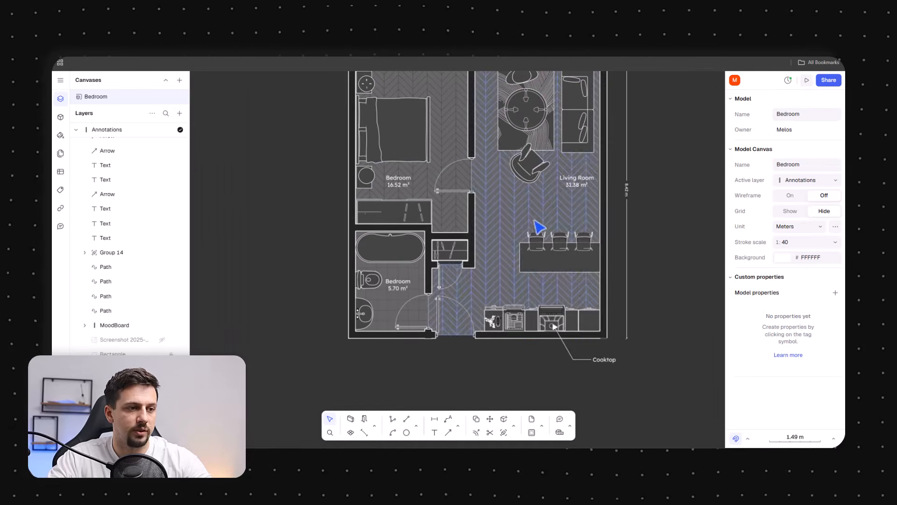
pyautogui.moveTo(415, 268); pyautogui.dragTo(422, 303, button='middle')
pyautogui.moveTo(563, 195); pyautogui.dragTo(535, 226, button='middle')
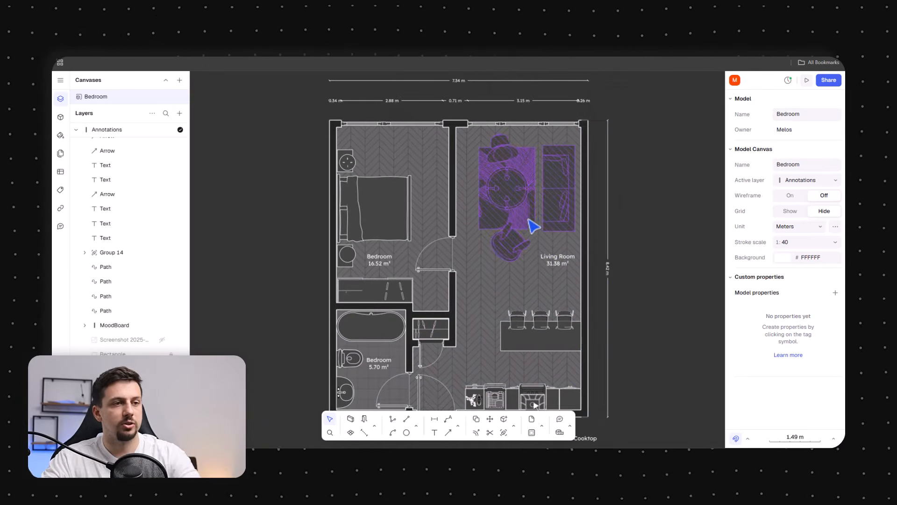
pyautogui.moveTo(637, 181); pyautogui.dragTo(613, 158, button='middle')
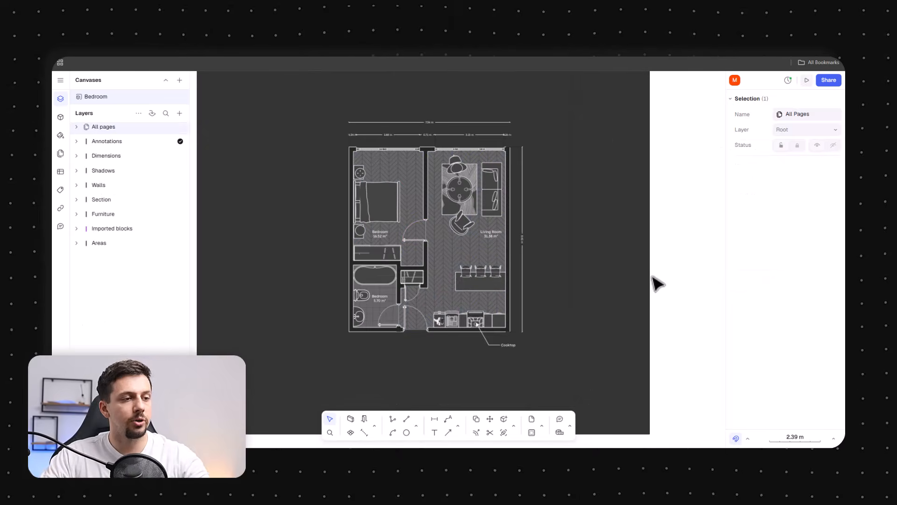
pyautogui.click(654, 280)
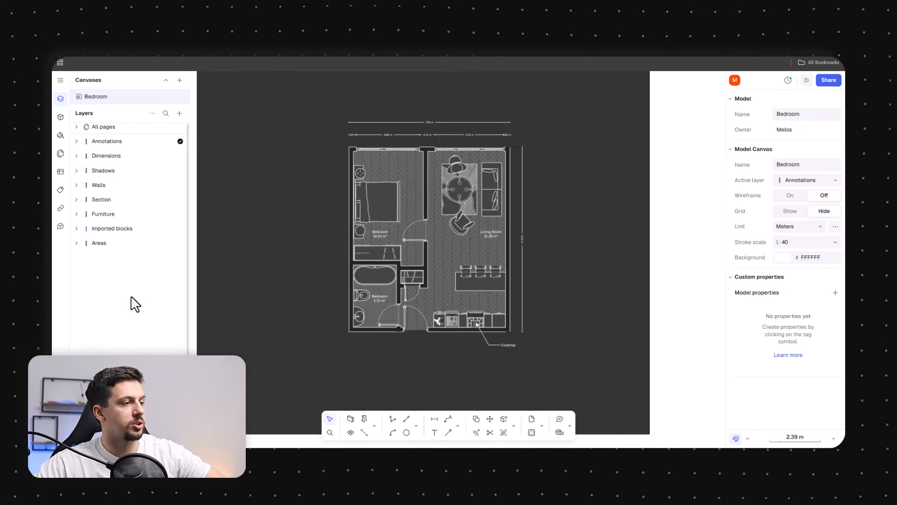
pyautogui.moveTo(416, 228); pyautogui.dragTo(464, 234, button='middle')
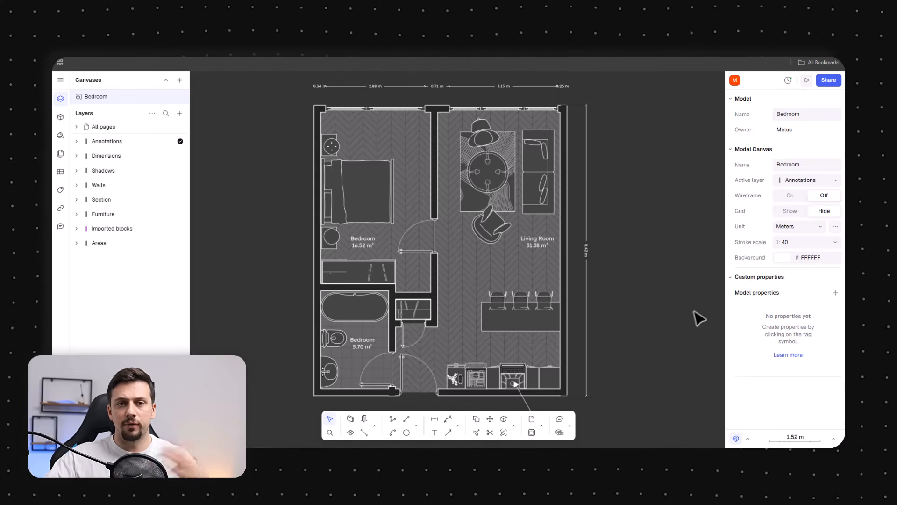
pyautogui.moveTo(632, 175); pyautogui.dragTo(631, 167, button='middle')
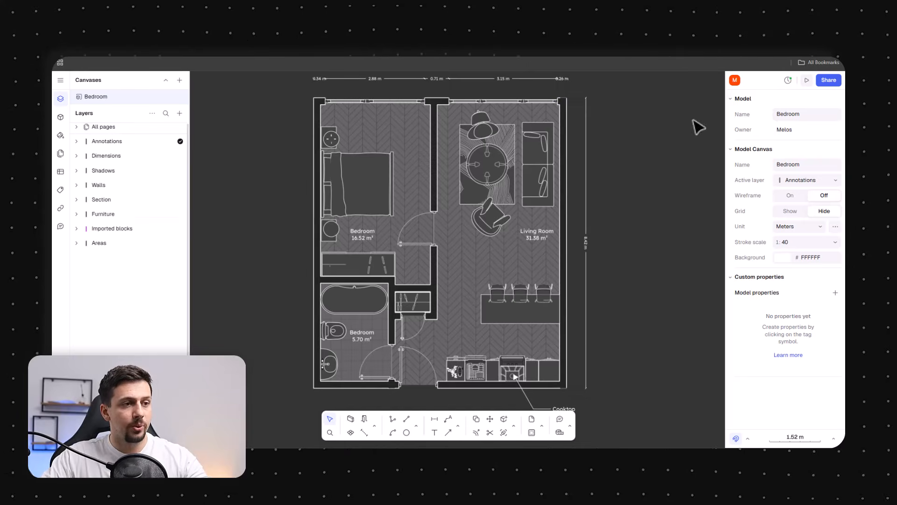